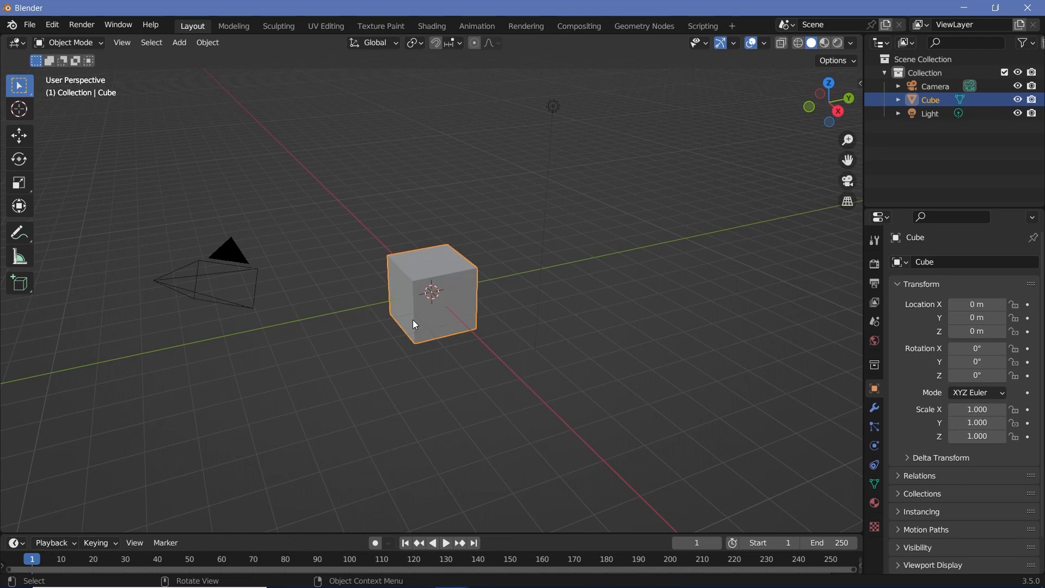
Delete the default cube and add a Bezier circle curve at the world origin
key(x)
click(417, 320)
key(shift+a)
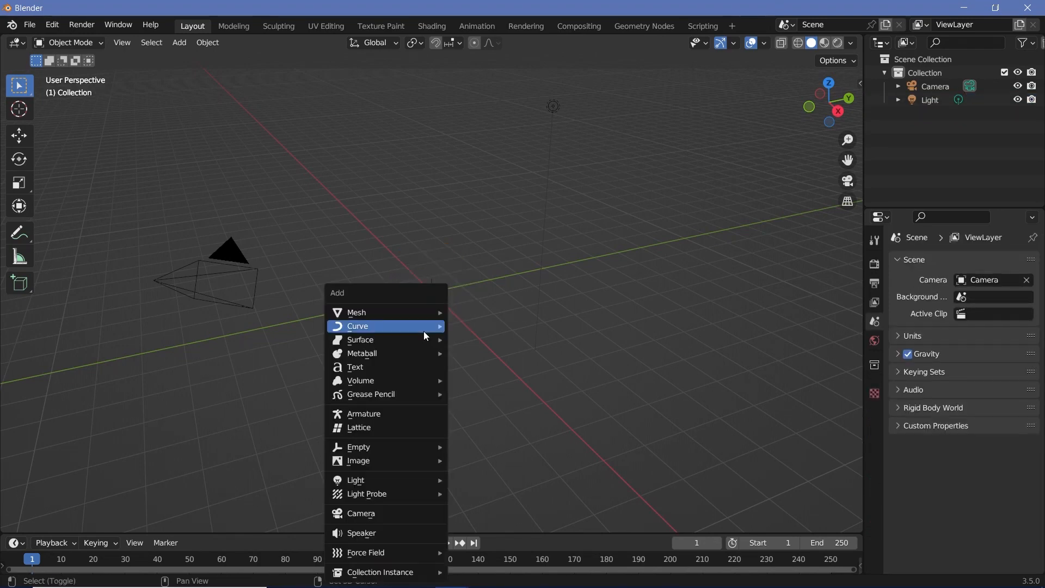
mouse_move(430, 340)
mouse_move(357, 326)
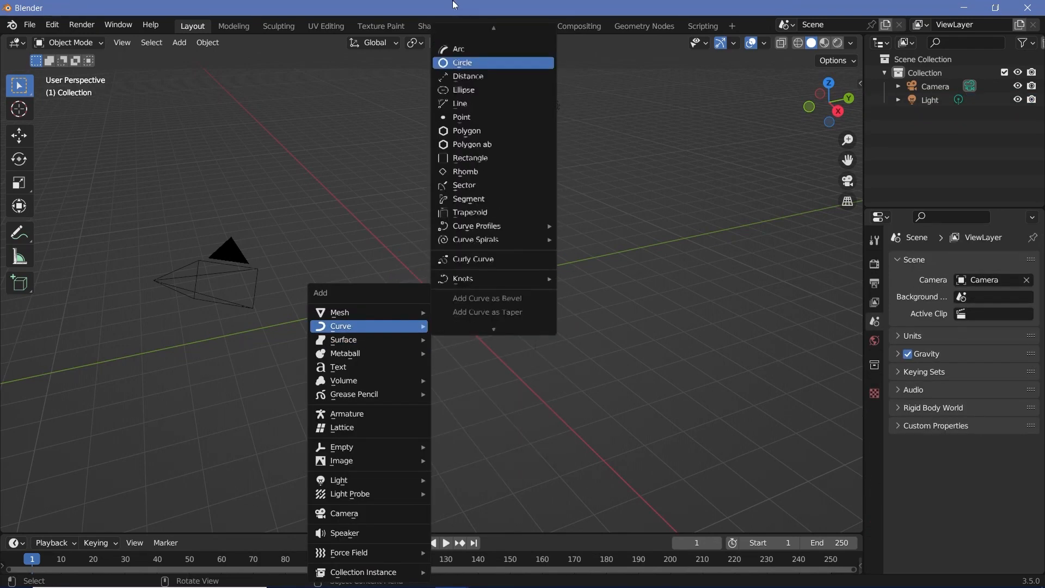
click(479, 128)
Subdivide all segments of the Bezier circle in Edit Mode
key(Tab)
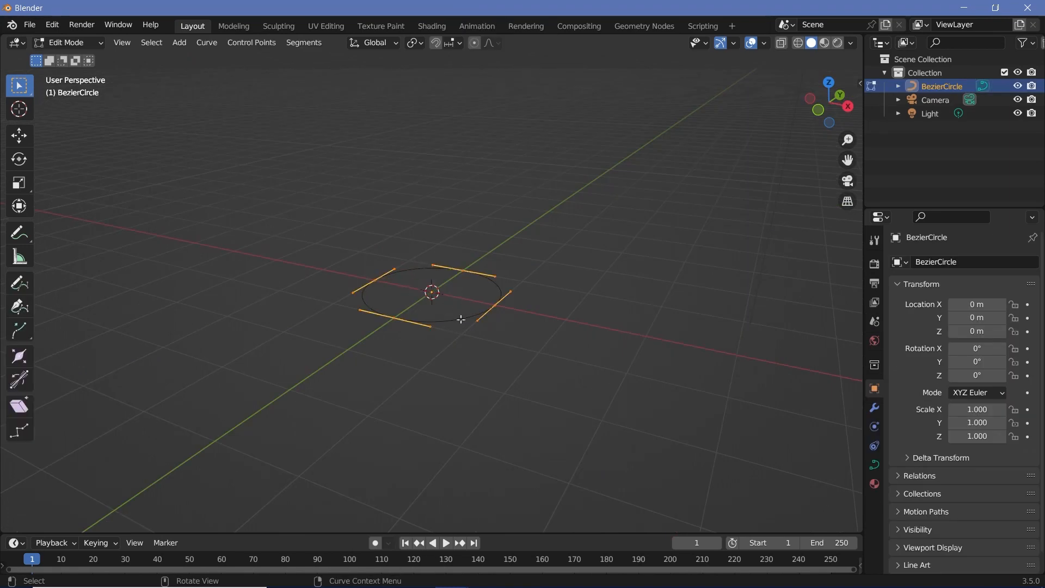
click(315, 44)
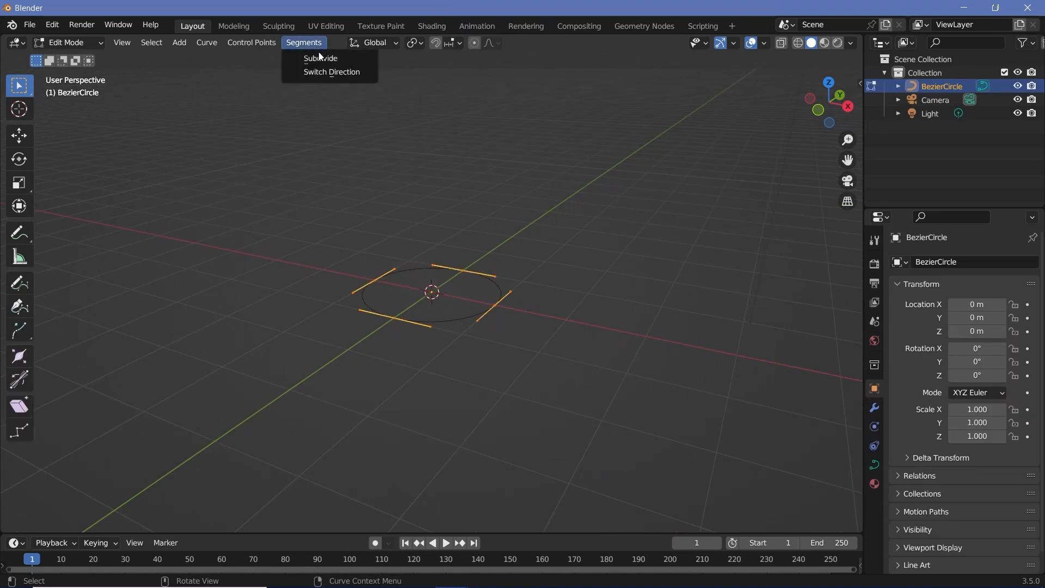
click(320, 60)
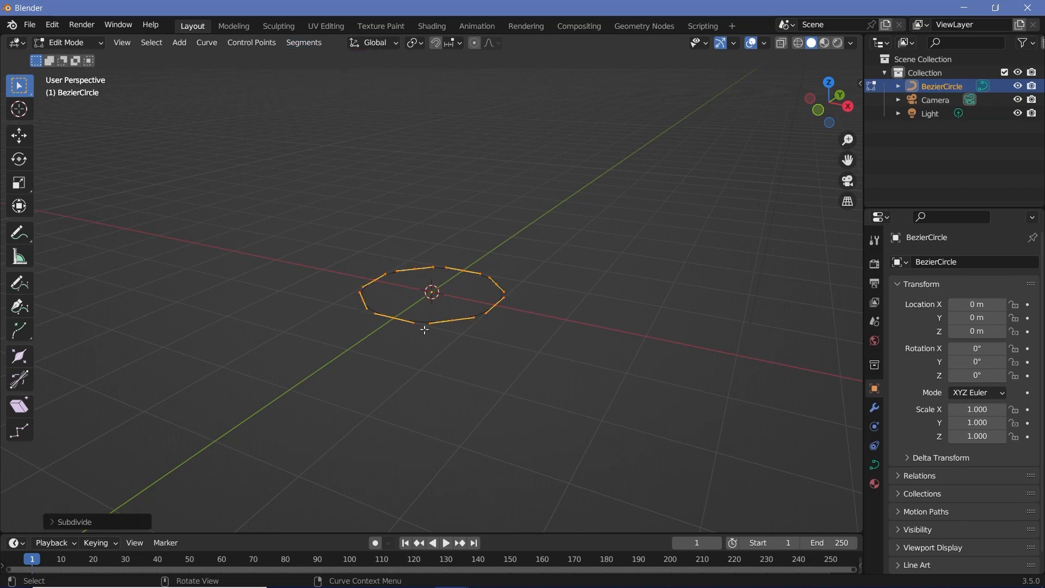
Raise two diagonally opposite in-between control points of the circle about 0.4 m along the global Z axis
middle_drag(425, 329, 462, 317)
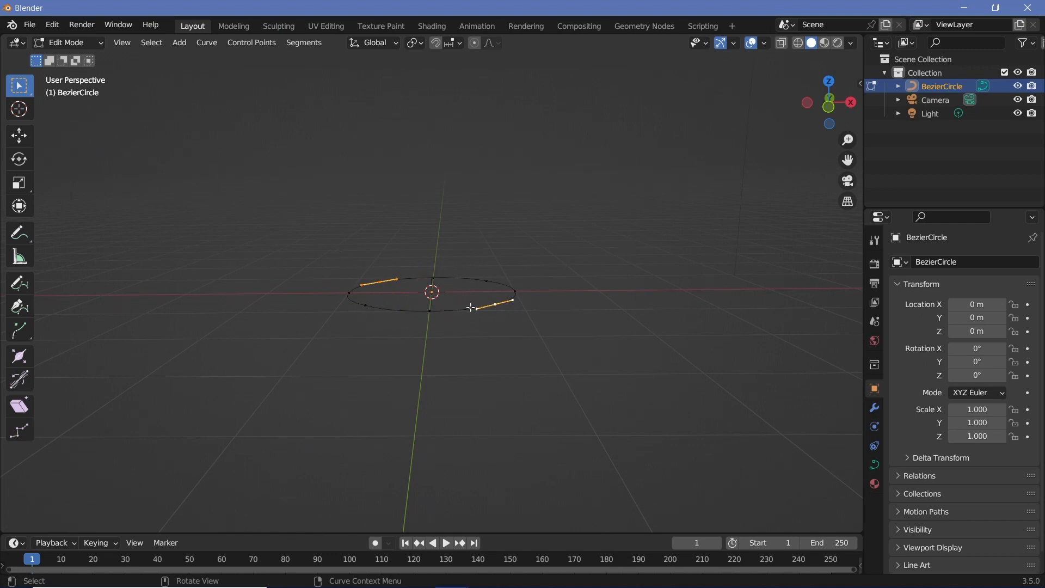
key(g)
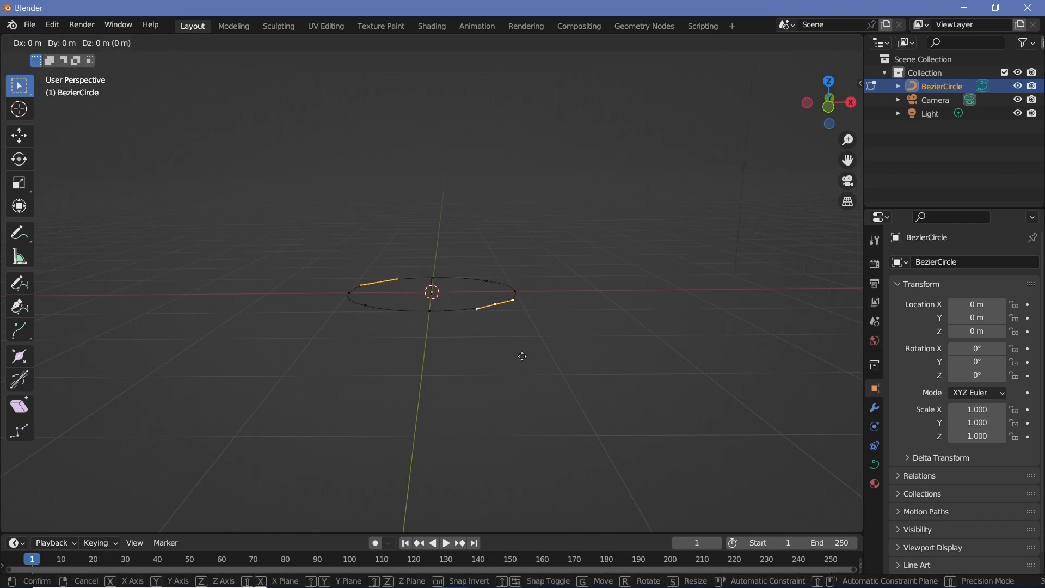
key(z)
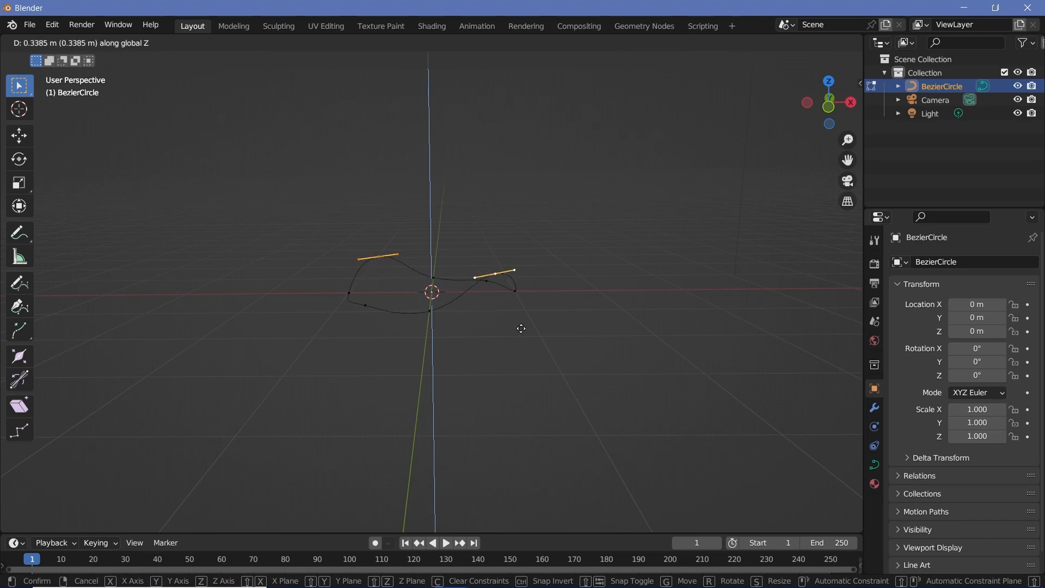
text(0.3)
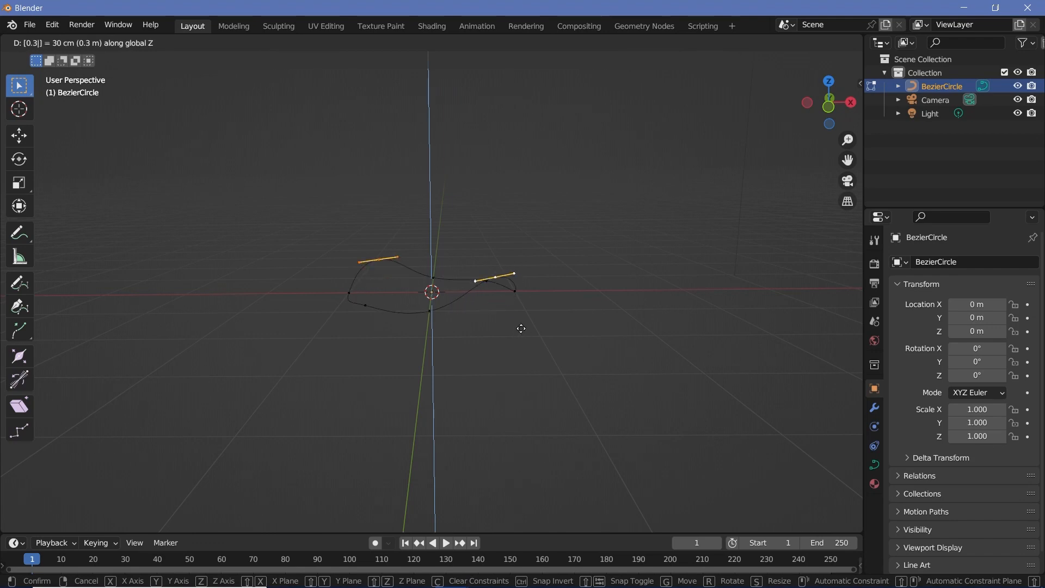
key(Return)
Lower the other two diagonally opposite in-between control points about 0.4 m along the global Z axis
click(364, 309)
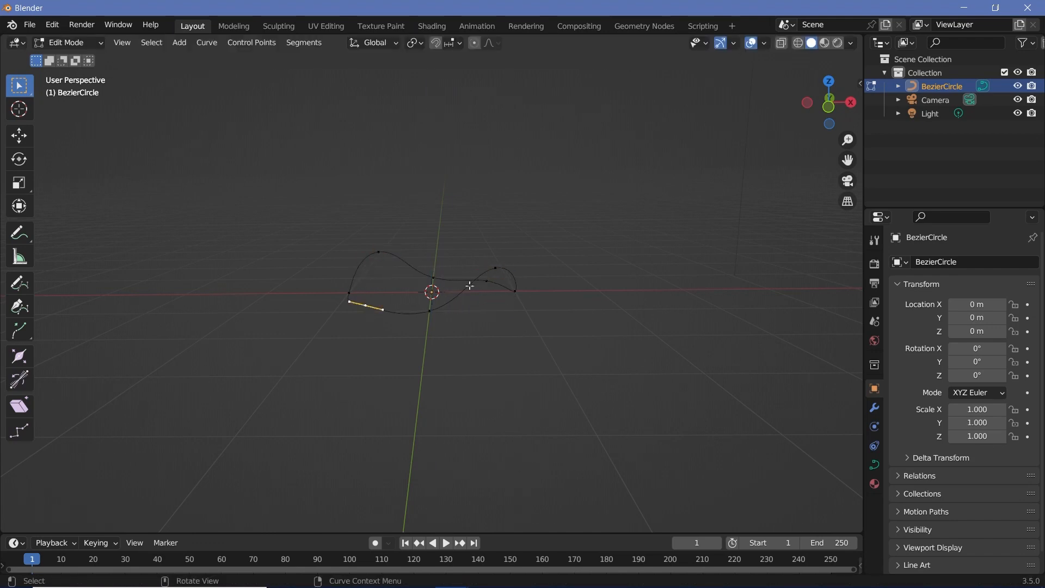
shift+click(493, 283)
key(g)
key(z)
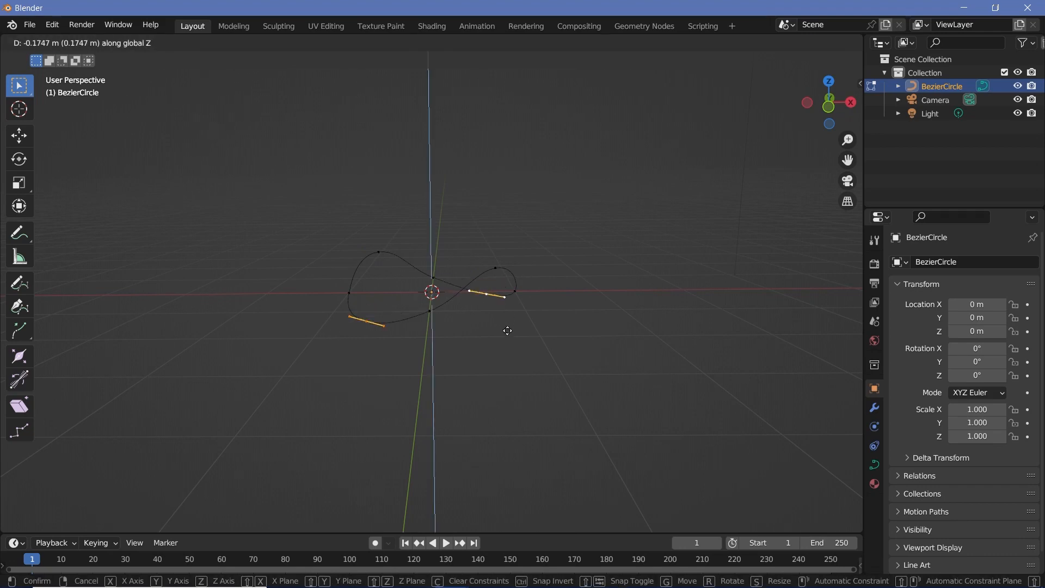
click(460, 289)
In the front view, rotate the nearer crossing point's handles about 9° to steepen the curve there
mouse_move(460, 289)
middle_down()
mouse_move(480, 278)
mouse_move(471, 281)
middle_up()
scroll(456, 296, up, 3)
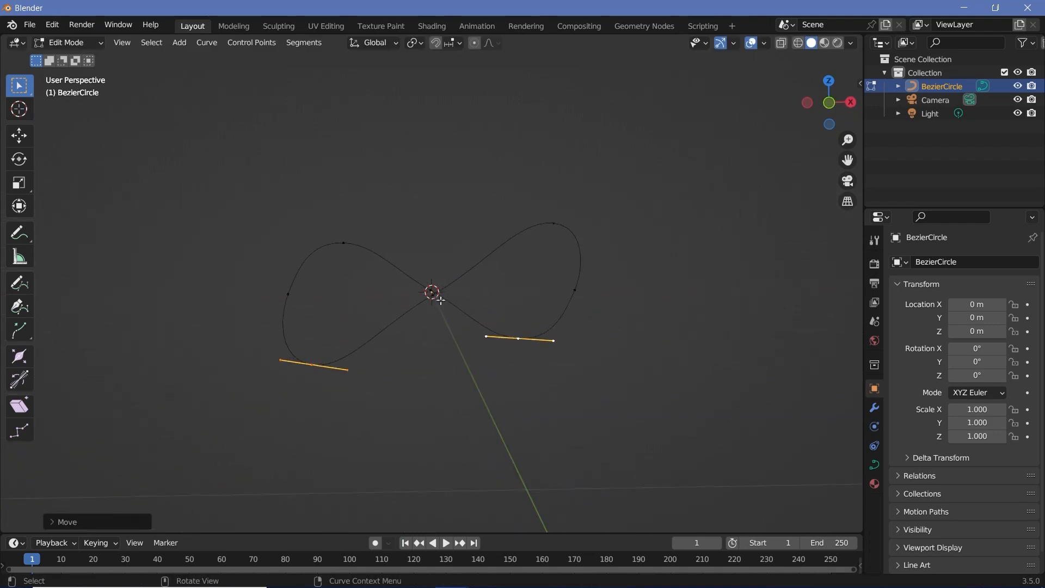
click(433, 294)
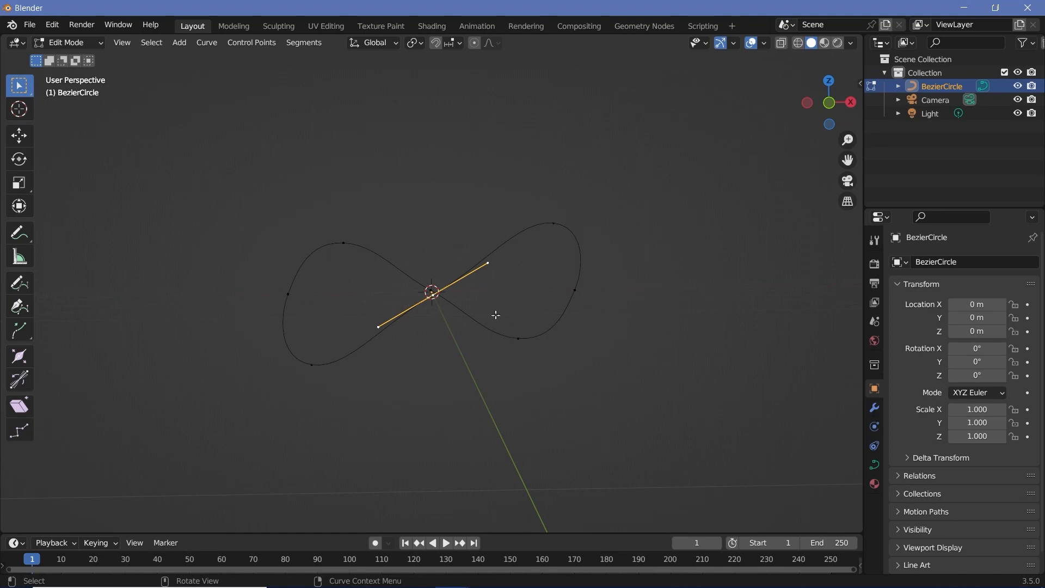
key(KP_1)
scroll(461, 313, up, 4)
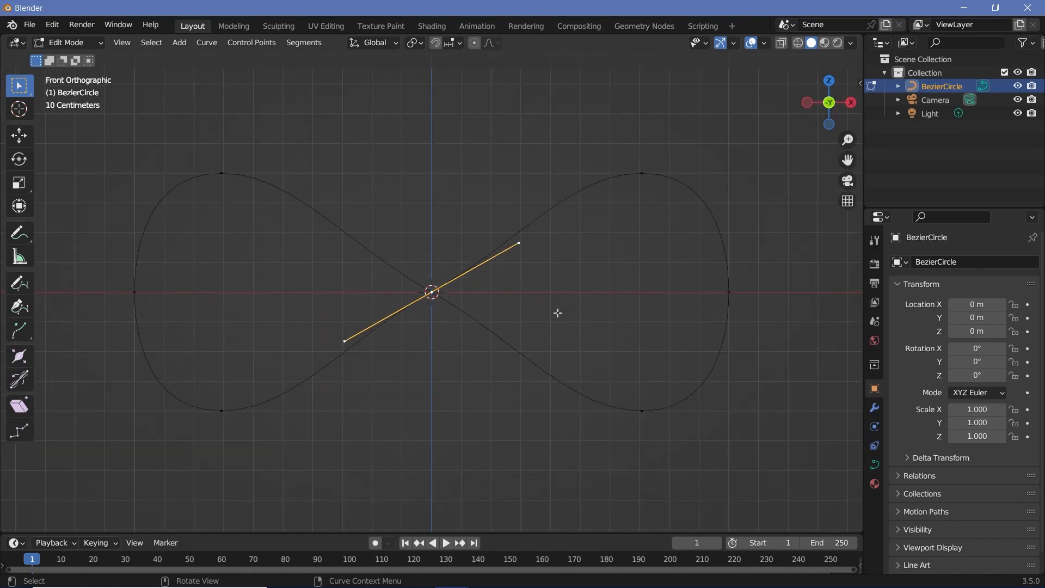
key(r)
click(492, 322)
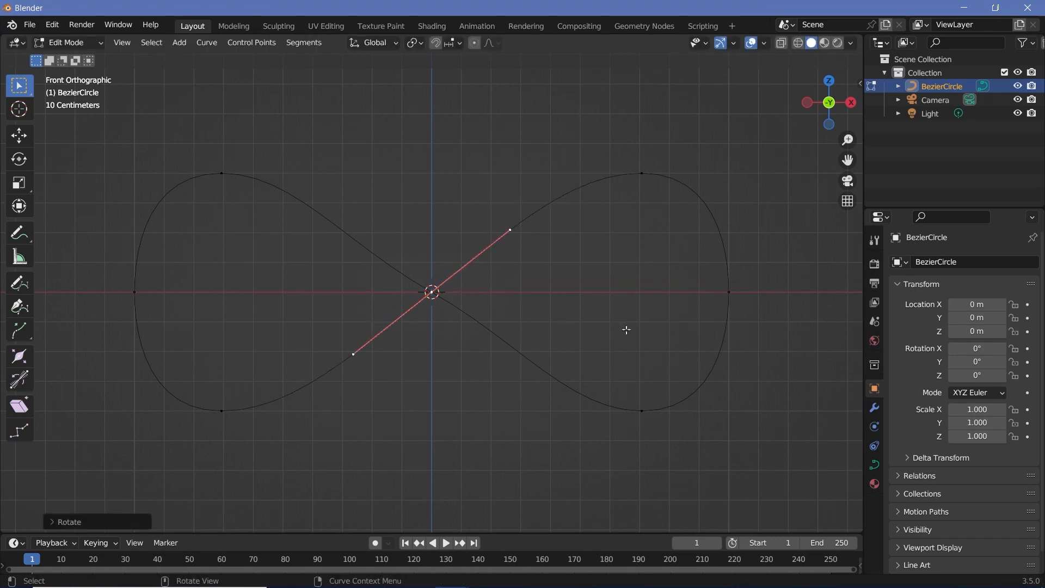
In the front view, rotate the far crossing point's handles about 9.7° the opposite way for a matching slope
key(KP_1)
key(KP_3)
key(KP_1)
key(KP_3)
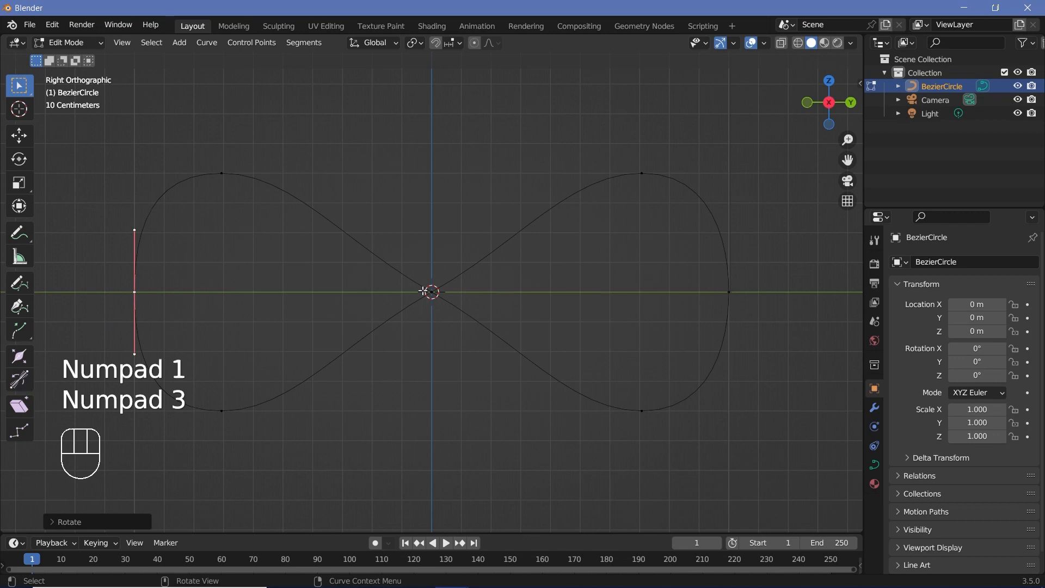
key(KP_1)
click(433, 294)
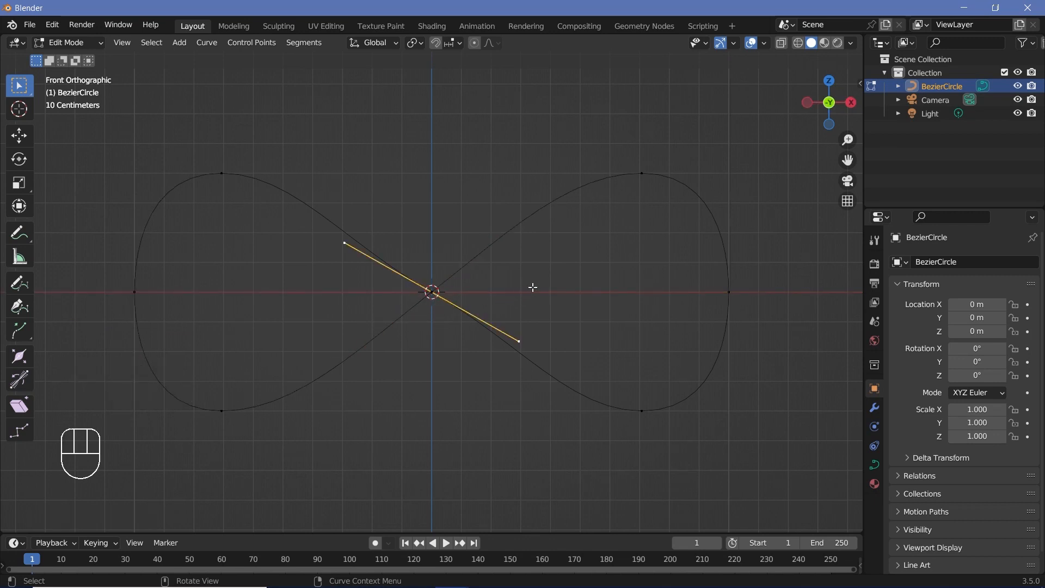
key(r)
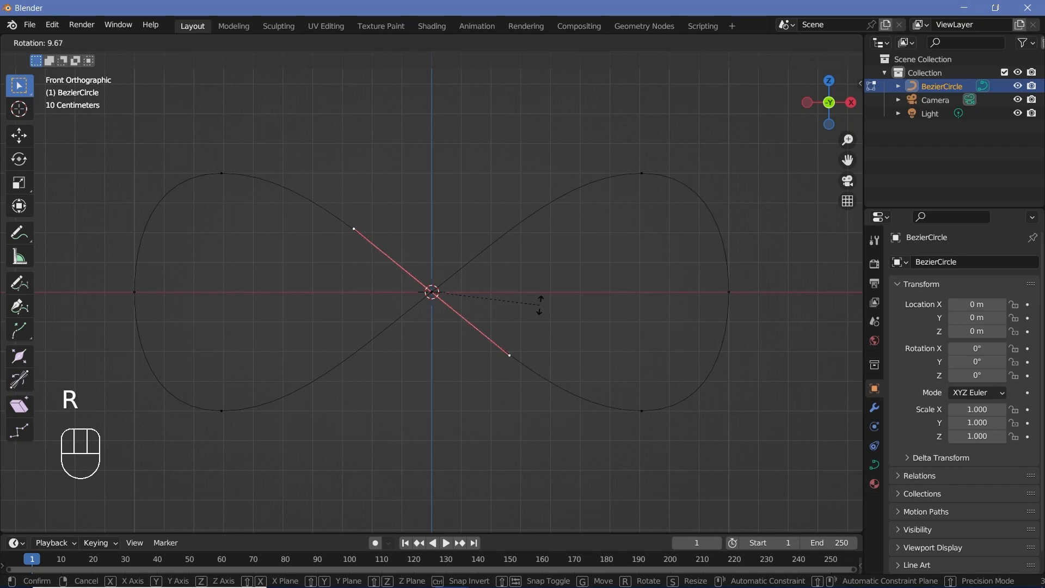
click(539, 305)
In the right view, rotate the handles of the points at the crossing to steepen the curve from the side
key(KP_3)
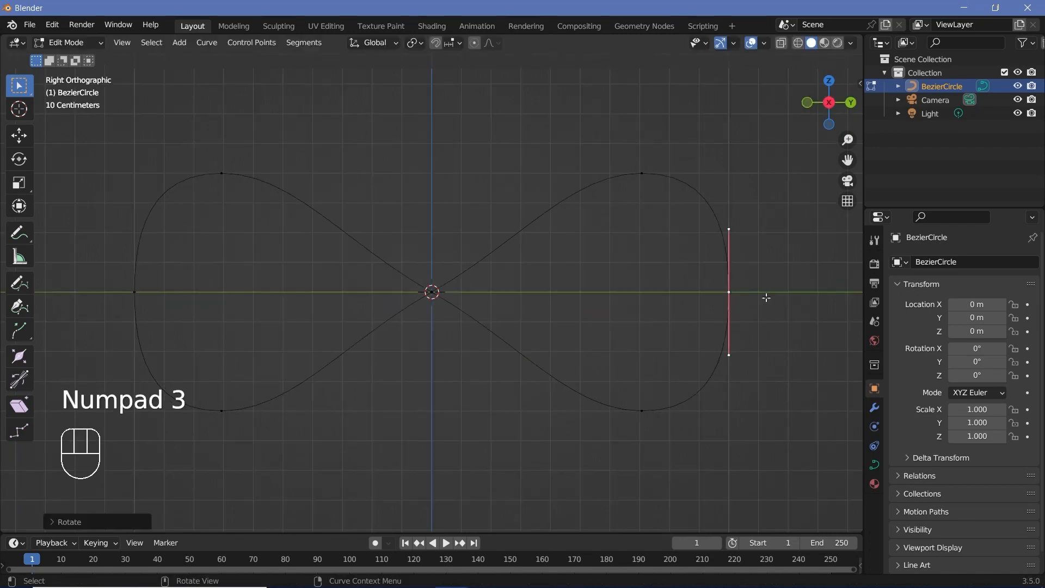
click(508, 299)
key(r)
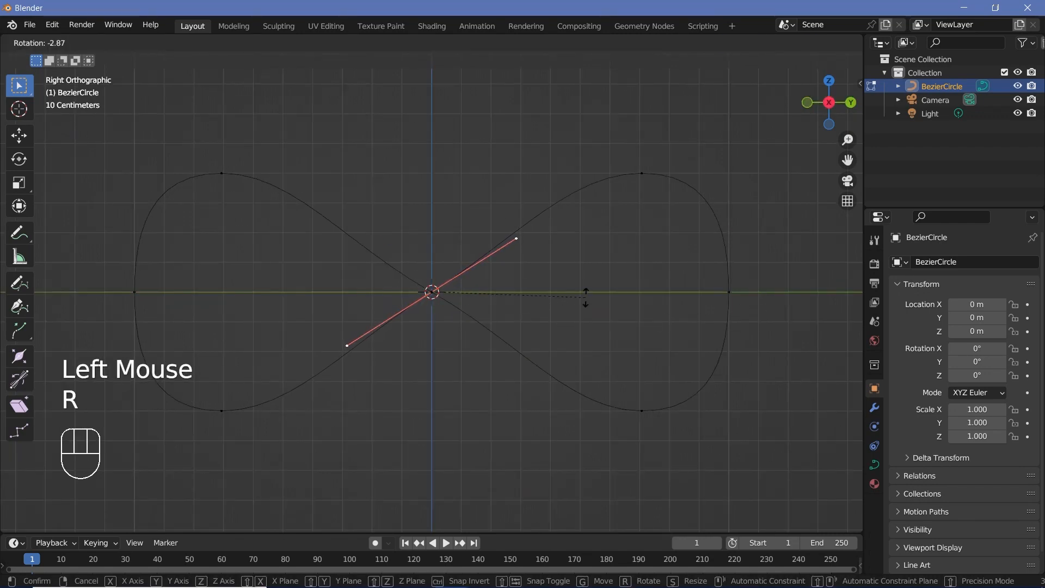
click(571, 388)
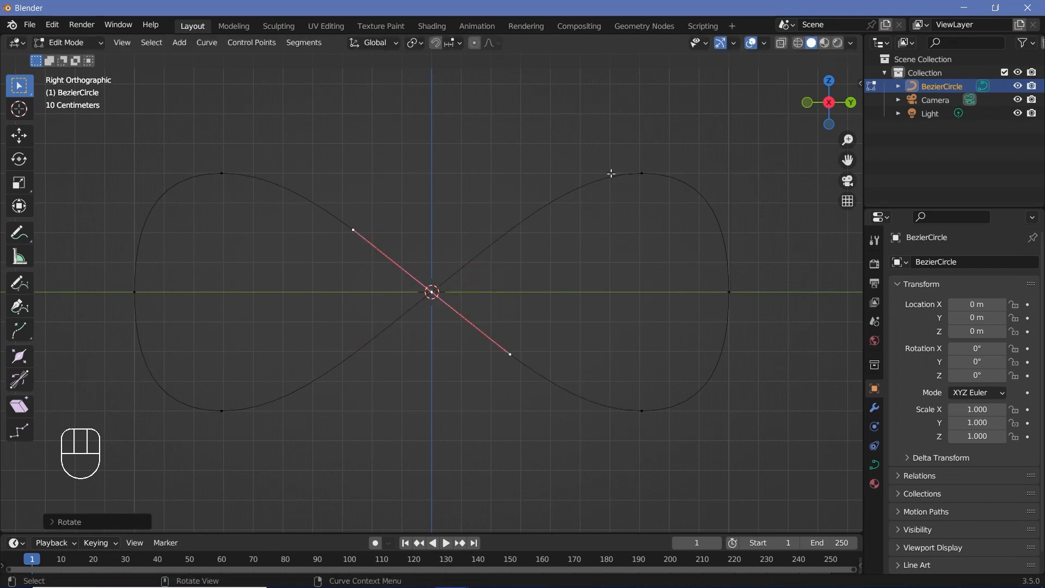
Set the curve's preview resolution to 64
middle_drag(263, 282, 418, 282)
scroll(326, 282, down, 2)
scroll(418, 282, down, 2)
middle_drag(418, 282, 422, 313)
scroll(422, 313, down, 2)
middle_drag(422, 313, 434, 321)
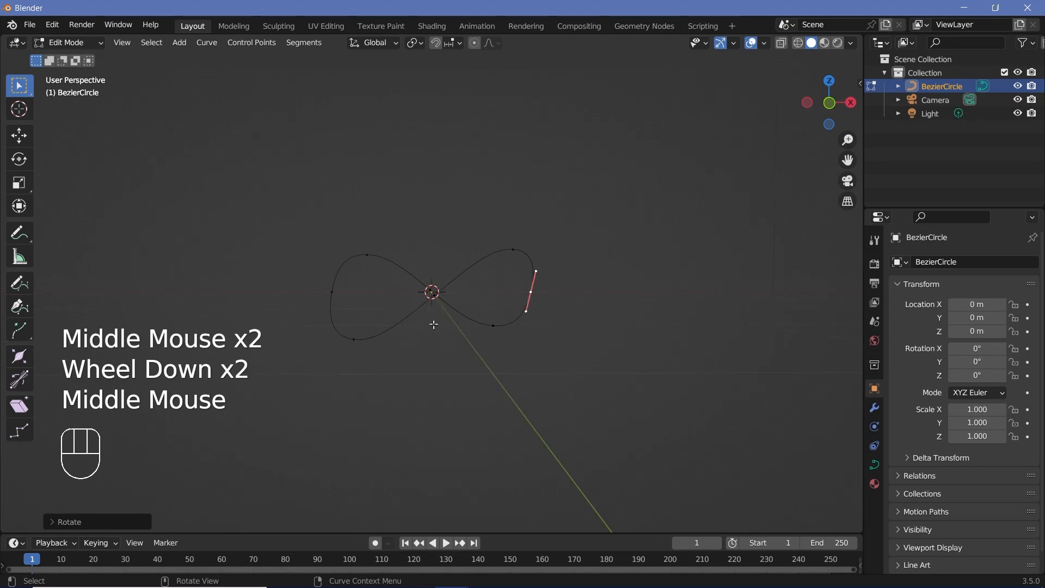
click(875, 467)
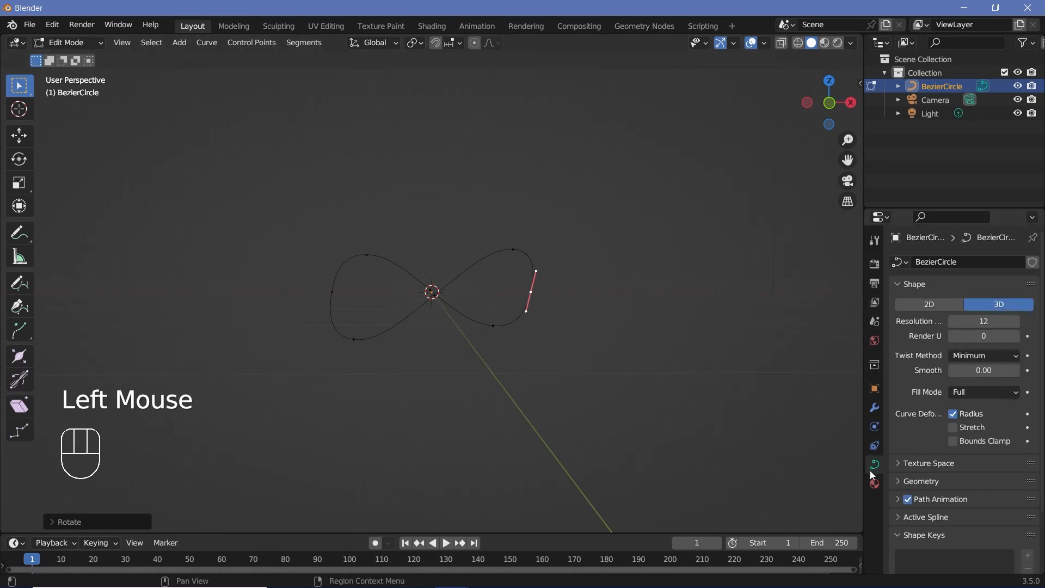
drag(983, 321, 1012, 321)
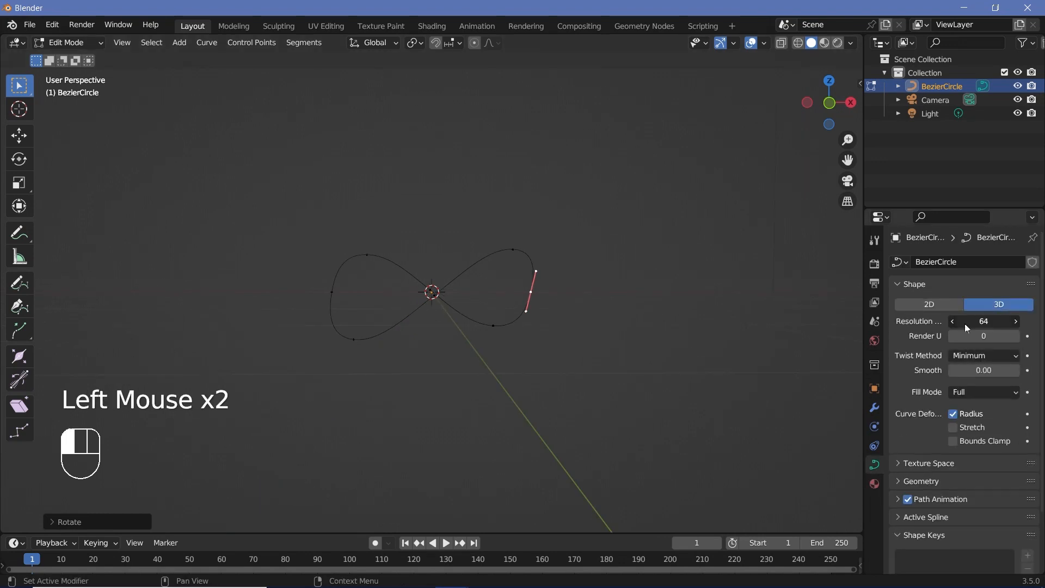
Give the curve a round bevel, trying depths of 0.04 m and 0.01 m before setting it to 0.02 m
scroll(909, 439, down, 2)
click(903, 439)
scroll(920, 465, down, 2)
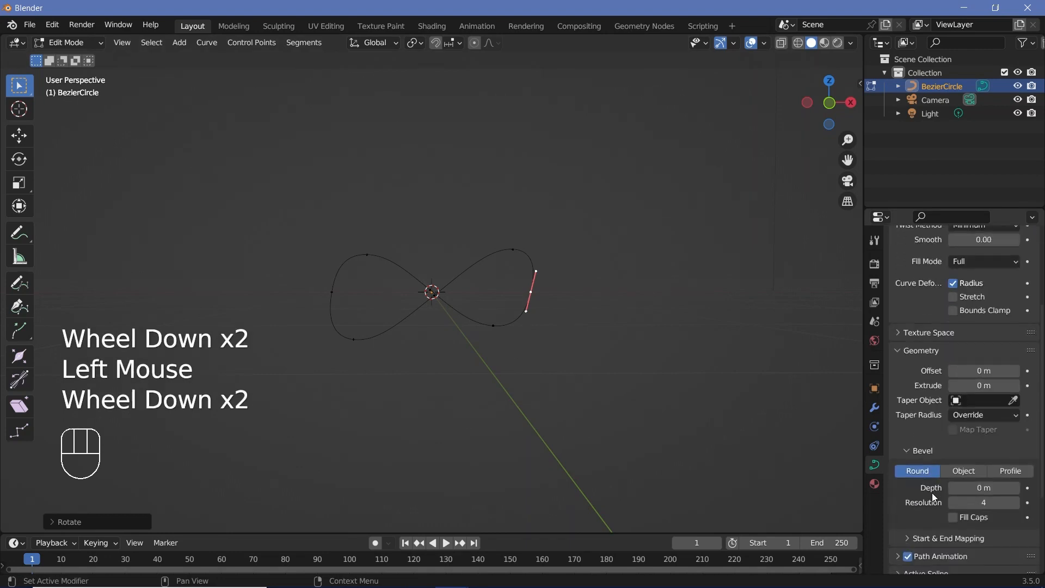
click(959, 488)
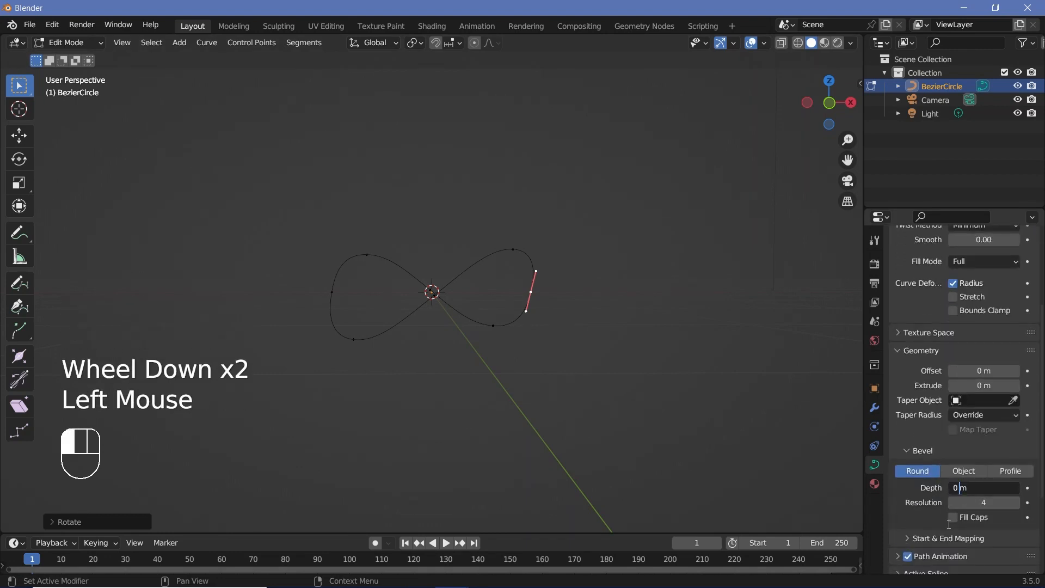
text(.04)
key(Return)
double_click(971, 488)
key(BackSpace)
text(1)
key(Return)
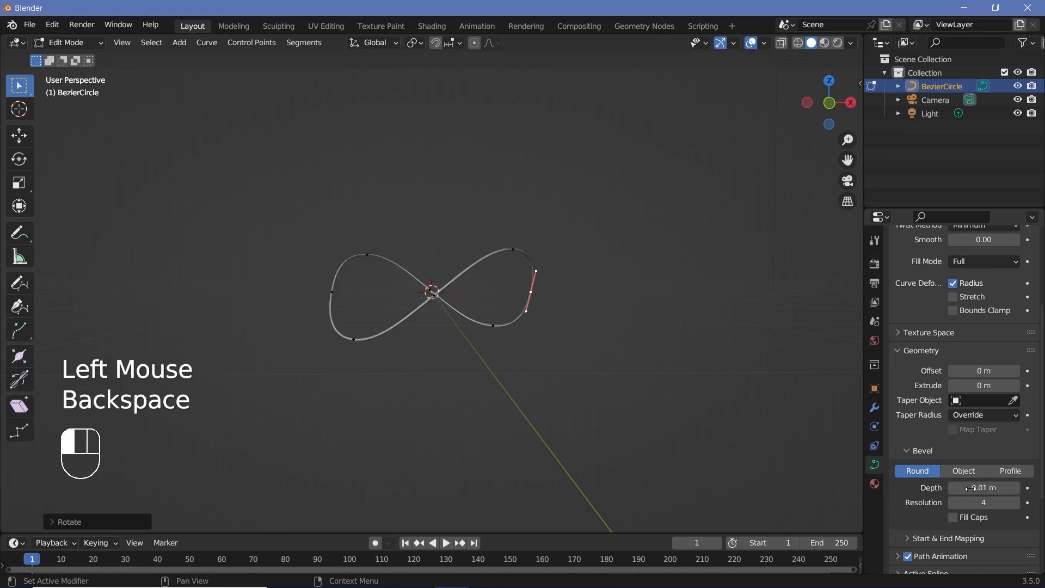
click(971, 488)
click(967, 488)
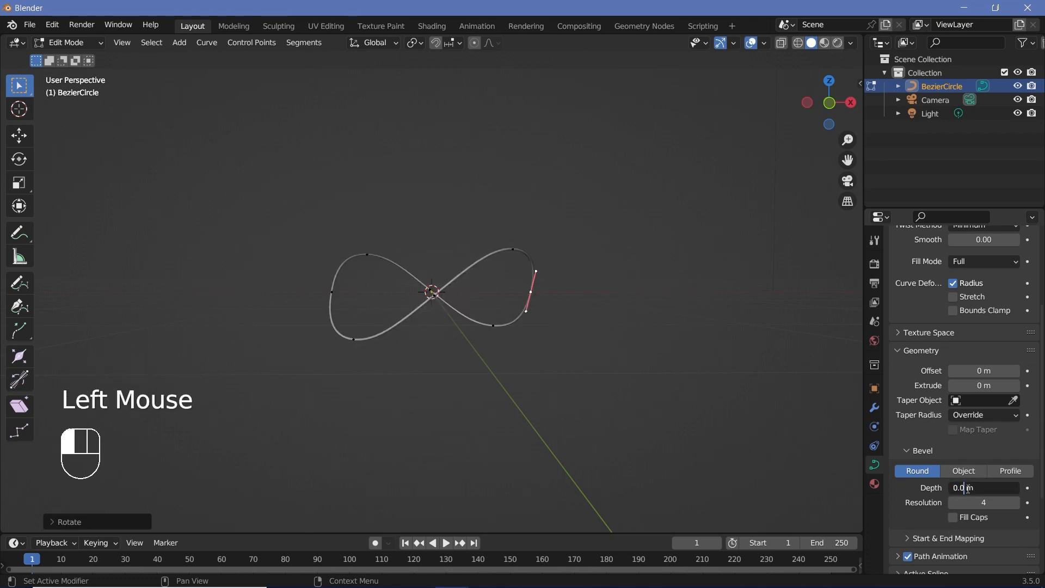
text(2)
key(Return)
Return to Object Mode and raise the tube curve along the global Z axis until its lowest points reach ground level
scroll(436, 308, down, 1)
middle_drag(499, 322, 494, 327)
scroll(494, 327, down, 1)
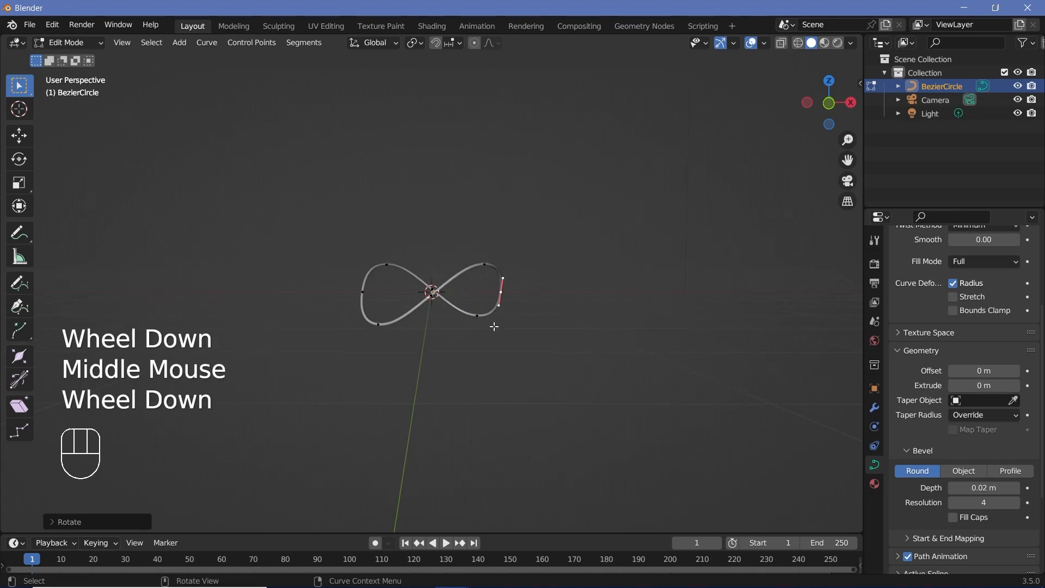
key(Tab)
key(g)
key(z)
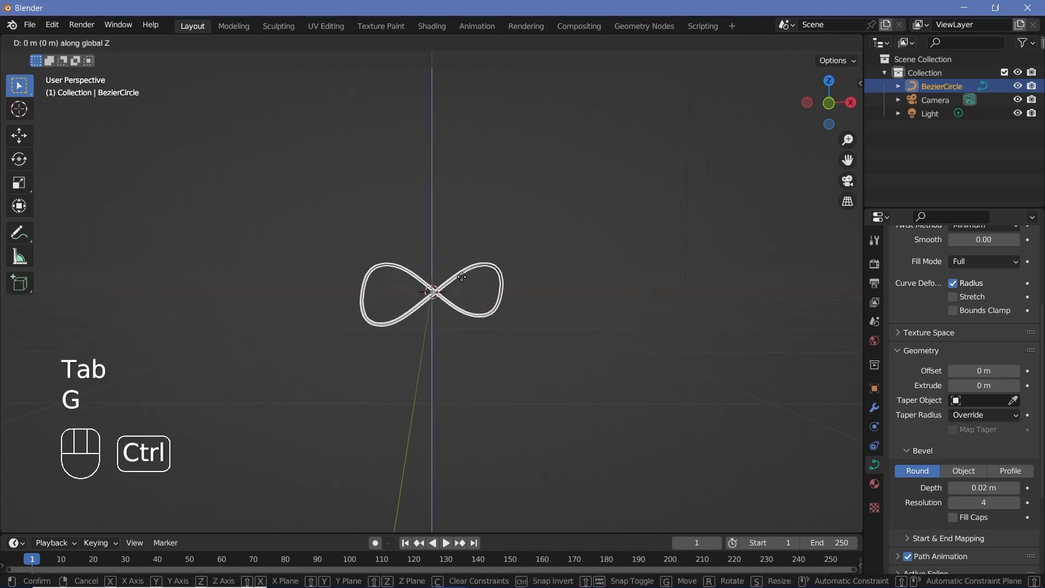
click(462, 299)
Add a mesh plane beneath the curve and scale it up uniformly by at least 15 times as a ground surface
key(shift+a)
mouse_move(458, 300)
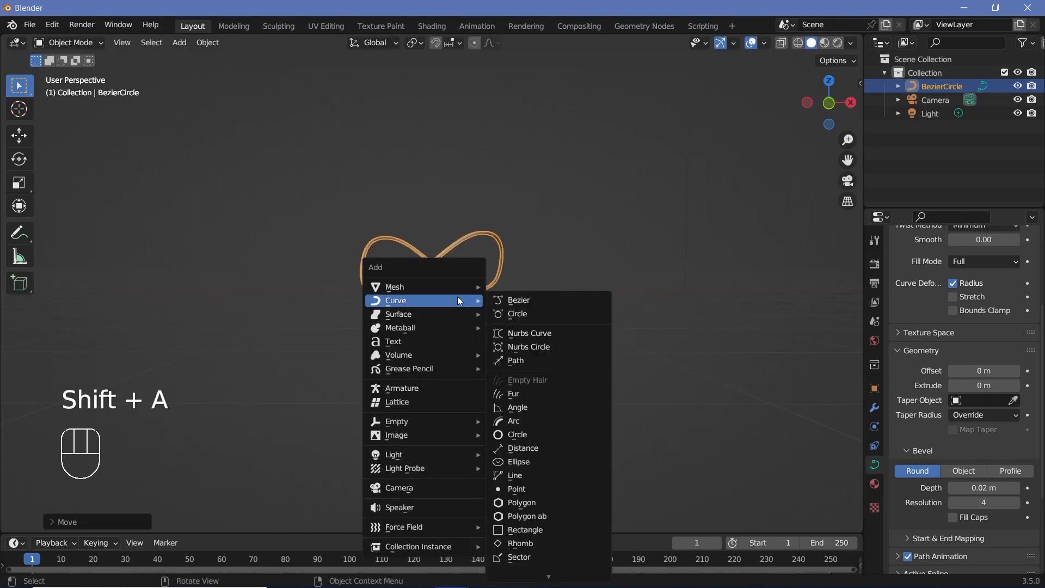
click(519, 287)
key(s)
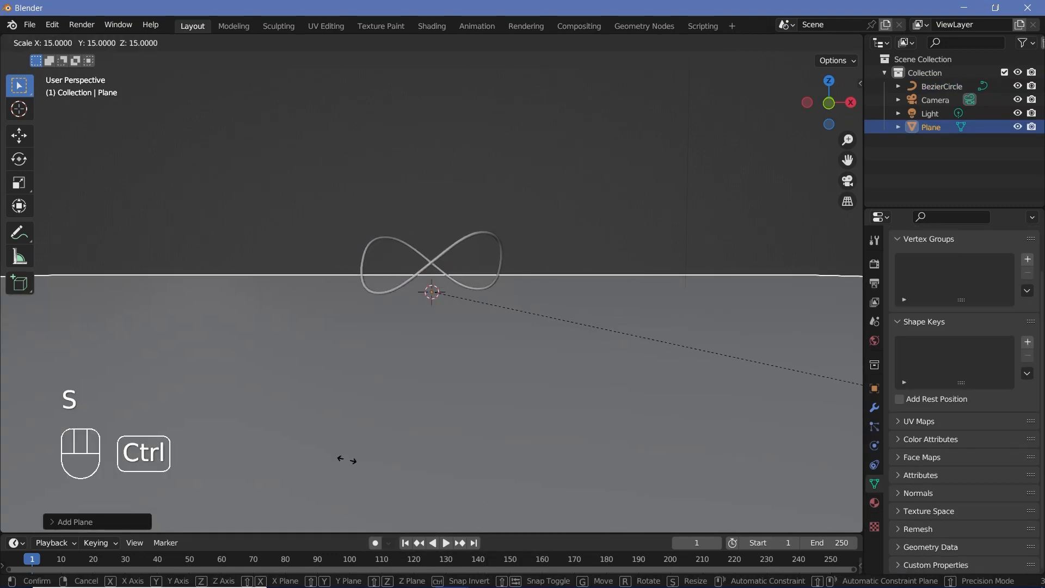
click(348, 460)
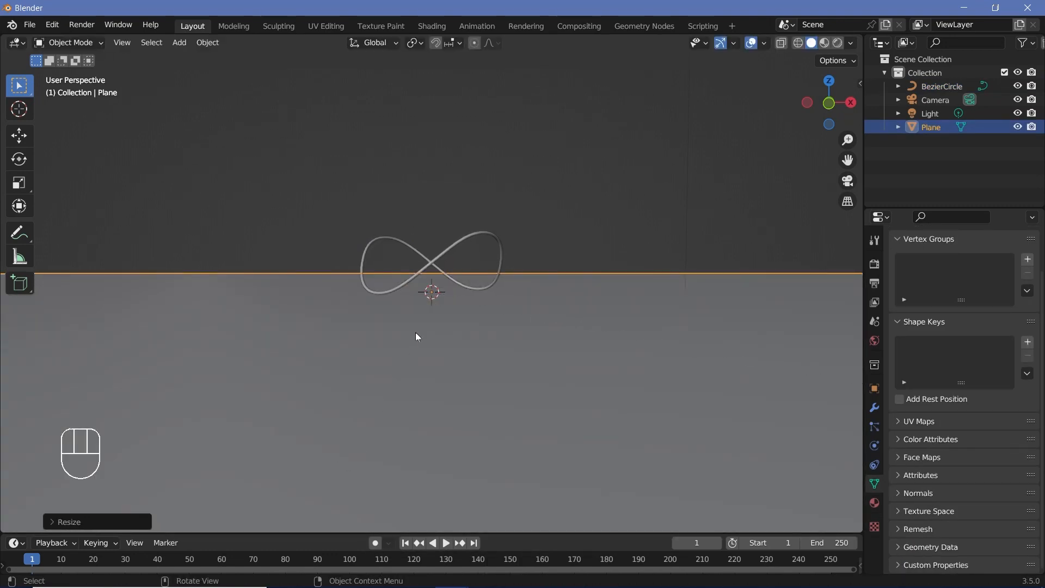
middle_drag(421, 306, 423, 314)
scroll(423, 314, up, 2)
scroll(423, 313, down, 1)
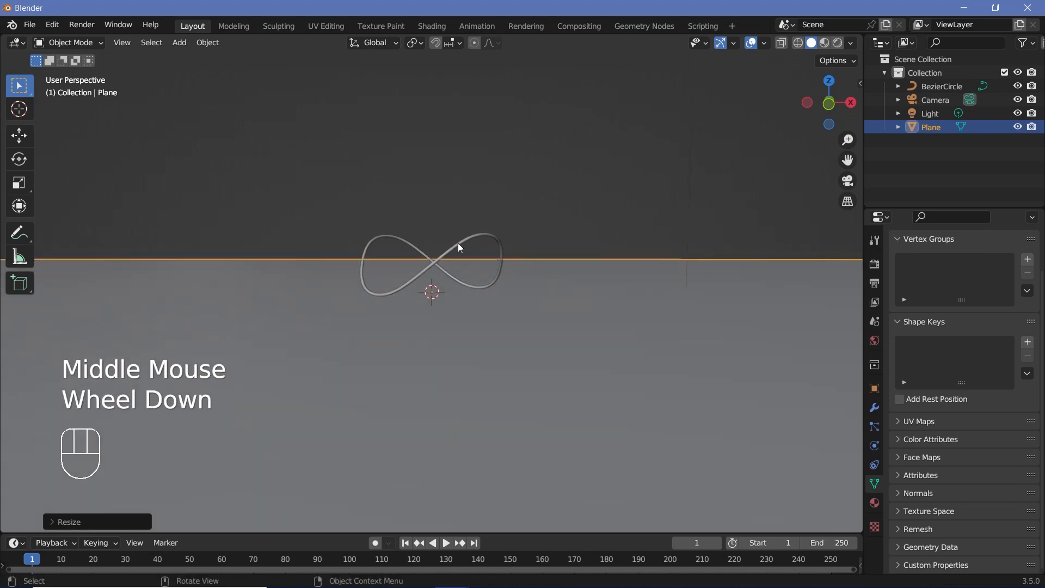
scroll(527, 253, down, 4)
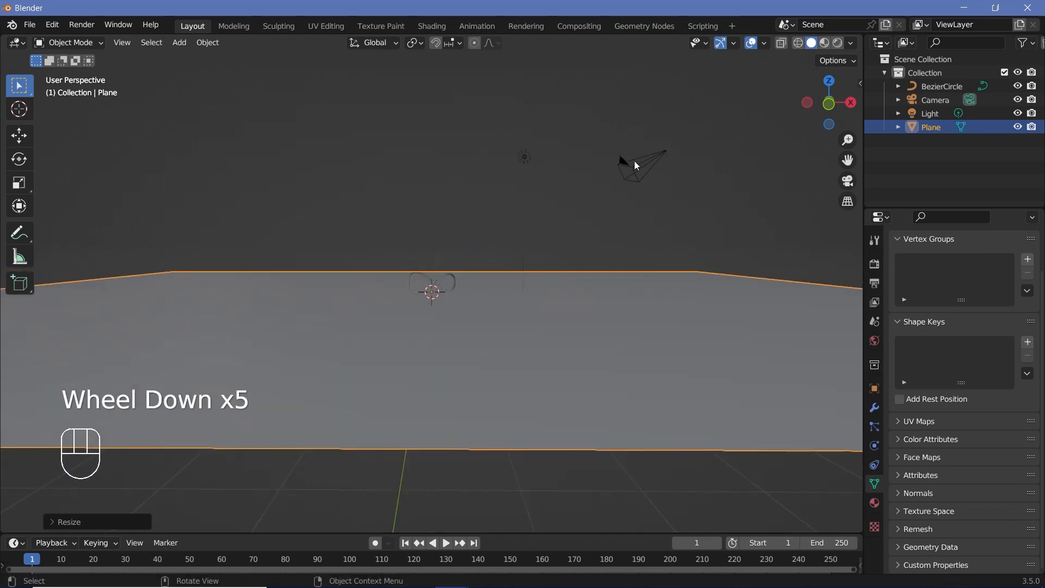
Clear the camera's location and rotation, and rotate it 90 degrees about the X axis
click(635, 164)
key(alt+g)
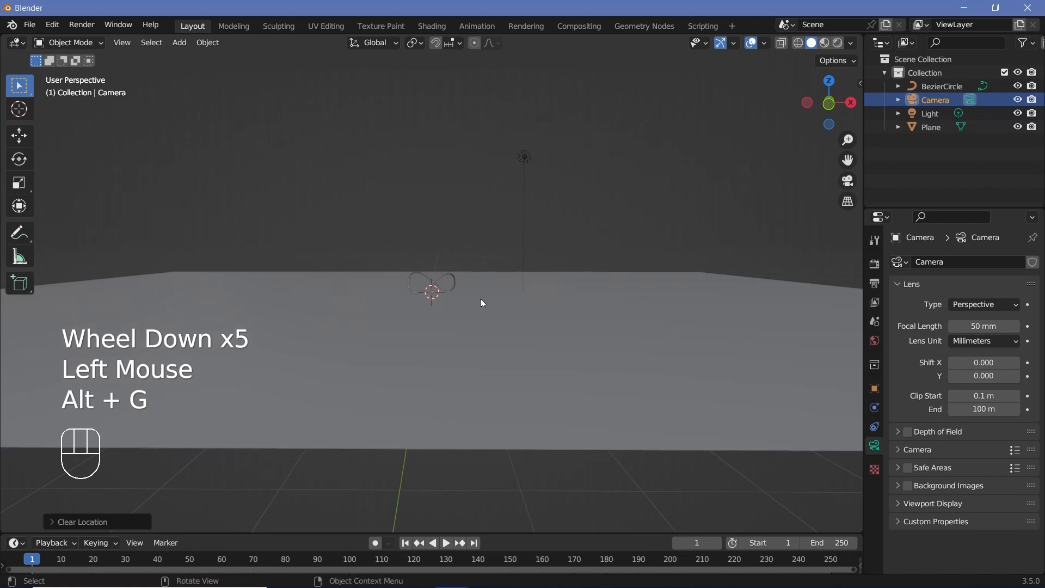
key(alt+r)
text(r)
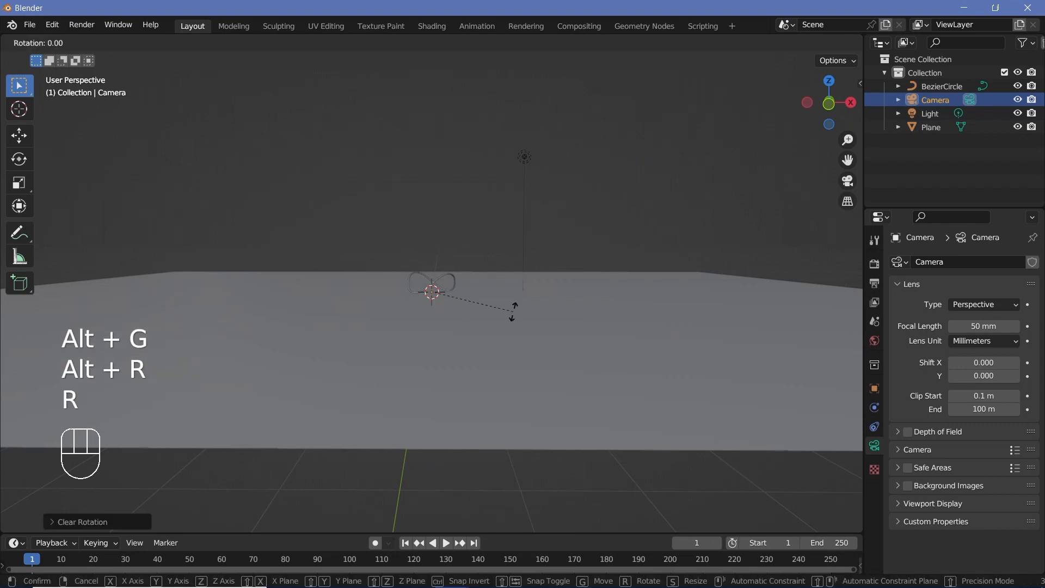
text(x90)
key(Return)
Move the camera back from the tube along the global Y axis and raise it along Z above the ground plane
key(g)
key(y)
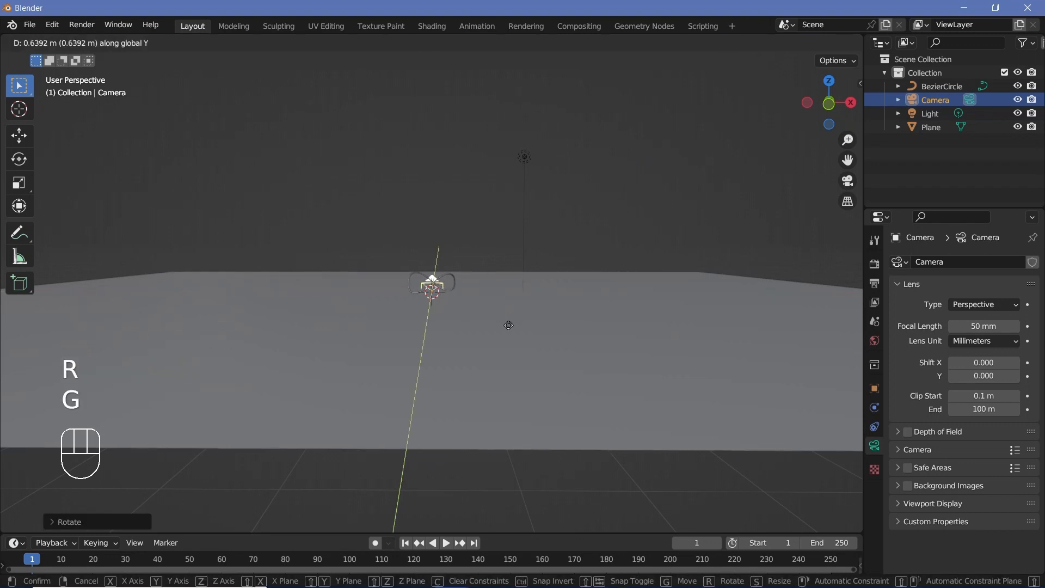
click(505, 279)
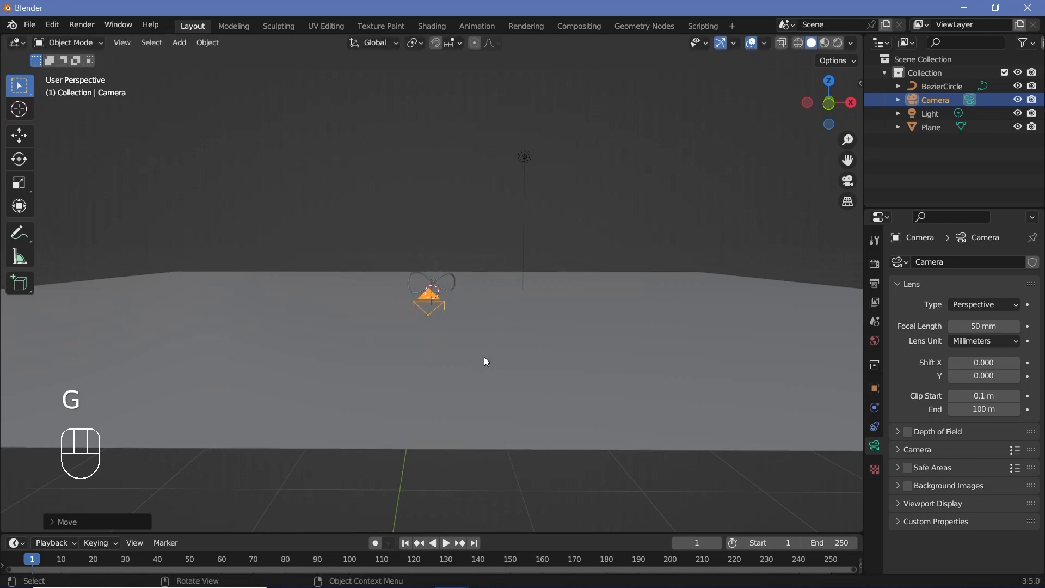
key(g)
key(z)
click(482, 347)
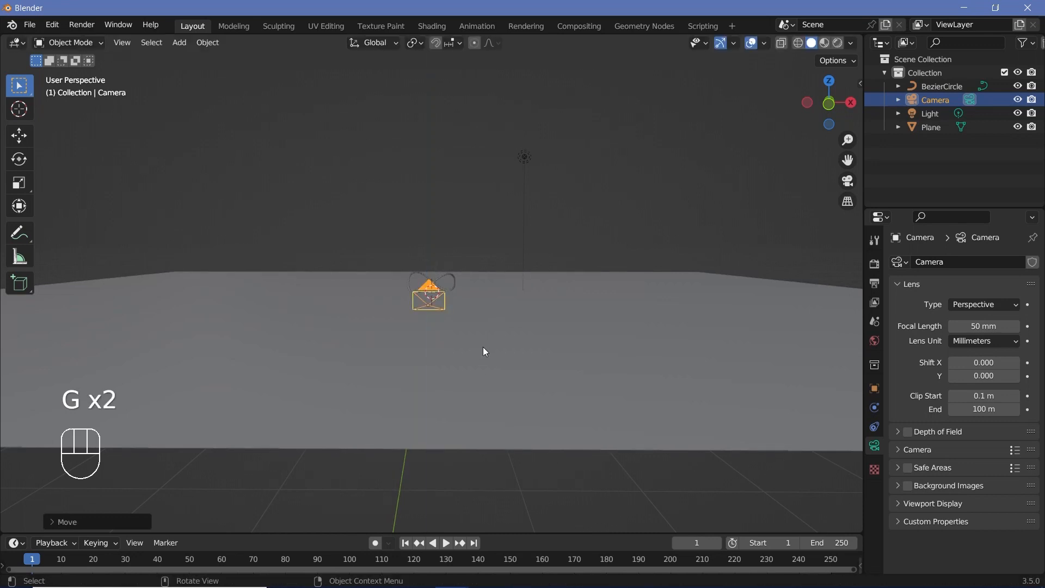
Look through the camera, move it closer along global Y, and adjust its Z height to frame the tube in the upper half
key(KP_0)
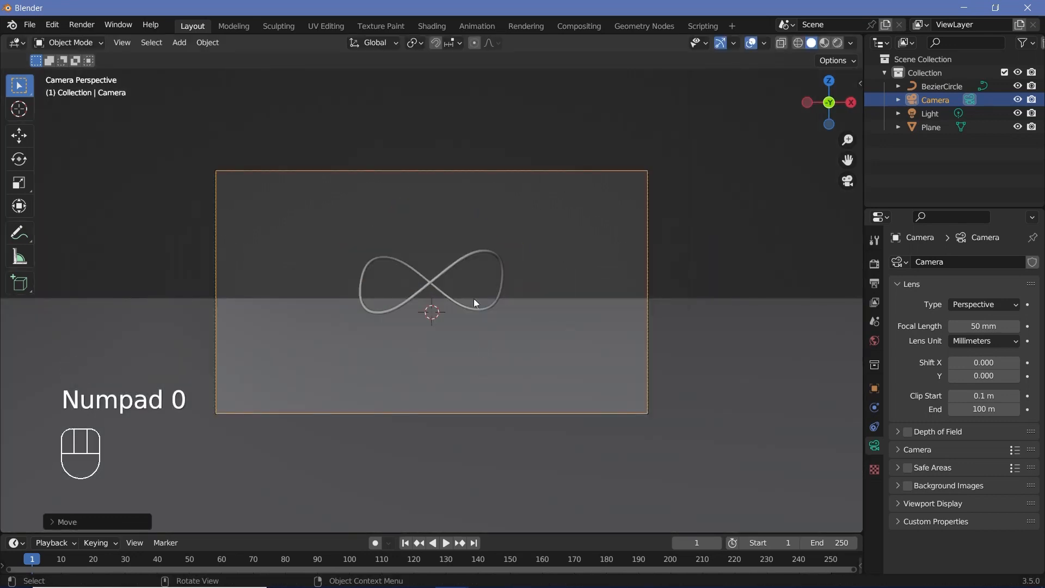
key(g)
key(y)
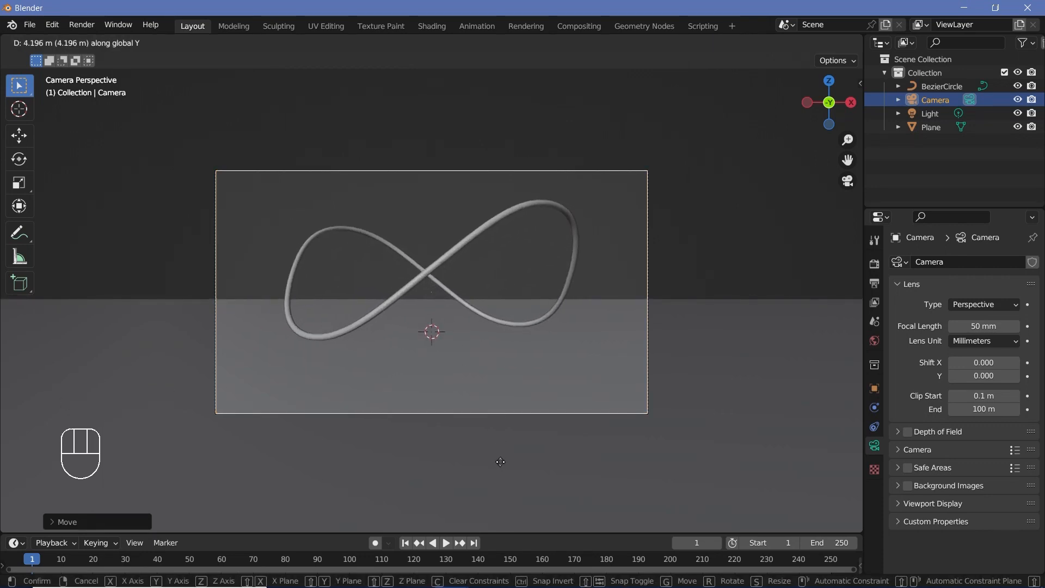
click(502, 462)
key(g)
key(z)
click(451, 338)
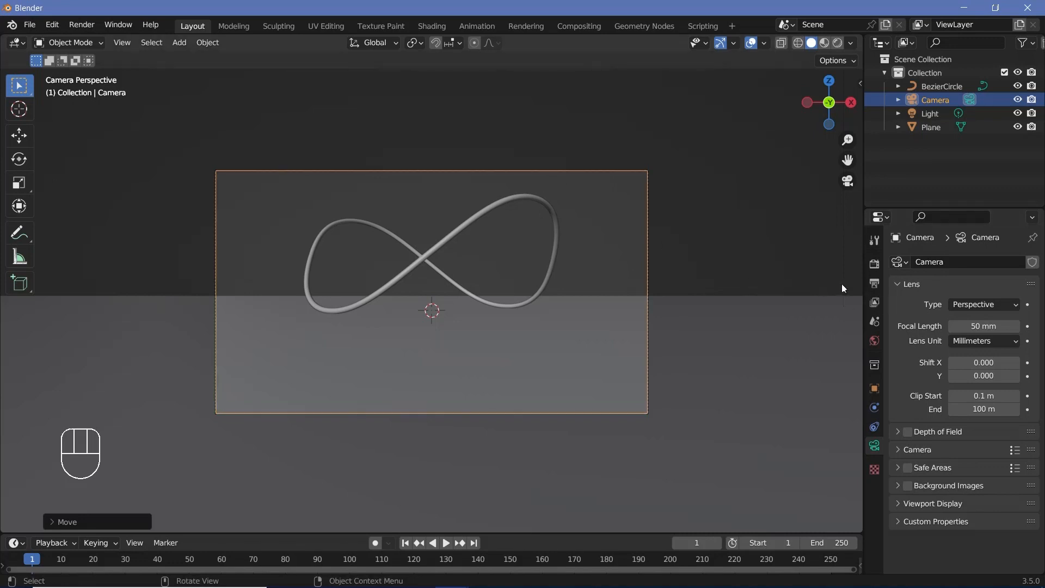
Enable Bloom and Screen Space Reflections for the Eevee render engine
click(873, 264)
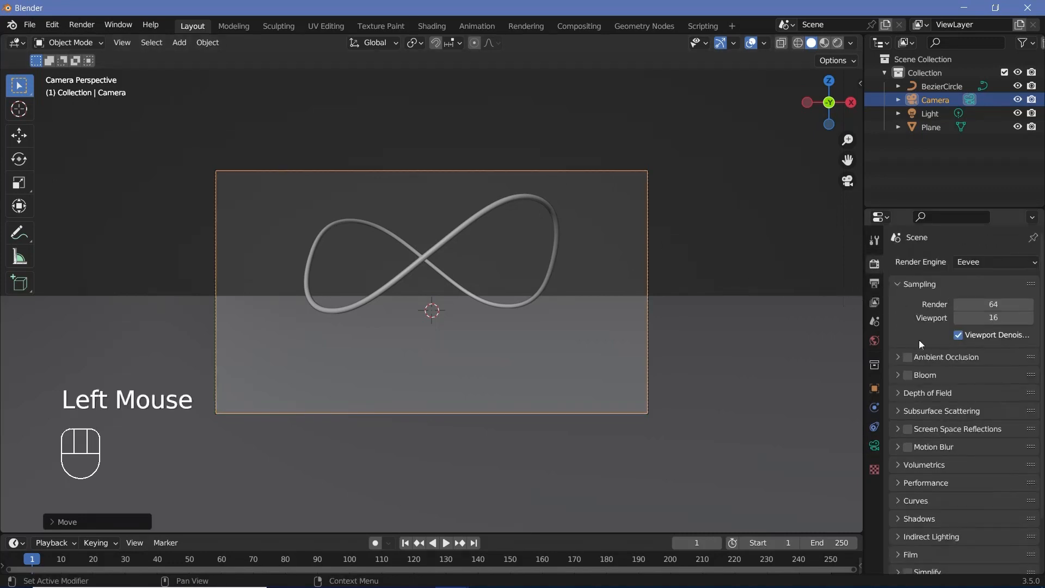
click(908, 375)
click(907, 429)
Set the output frame rate to 30 fps and the end frame to 150
click(874, 283)
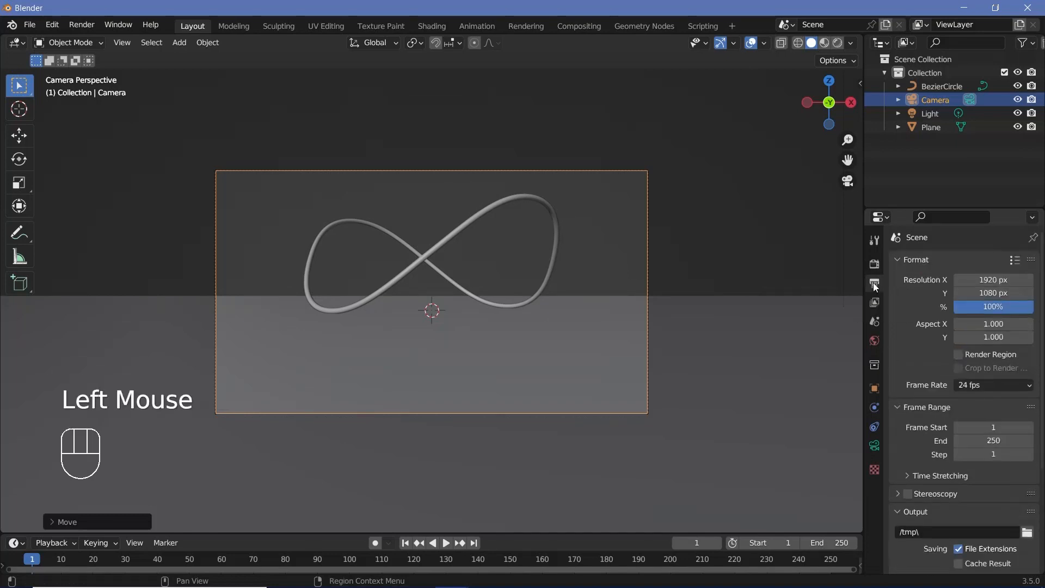
click(985, 385)
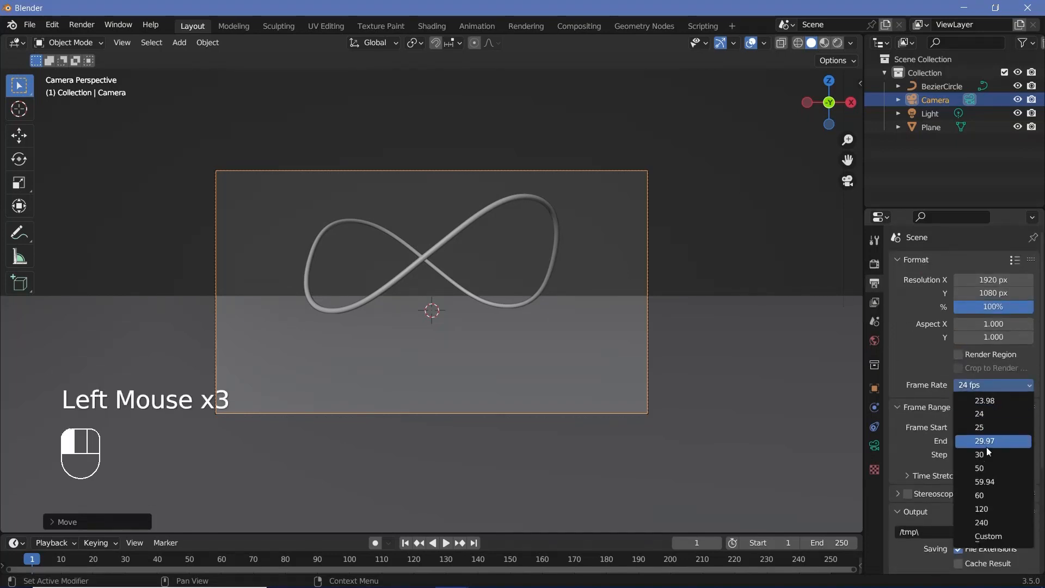
click(986, 455)
click(956, 441)
click(991, 441)
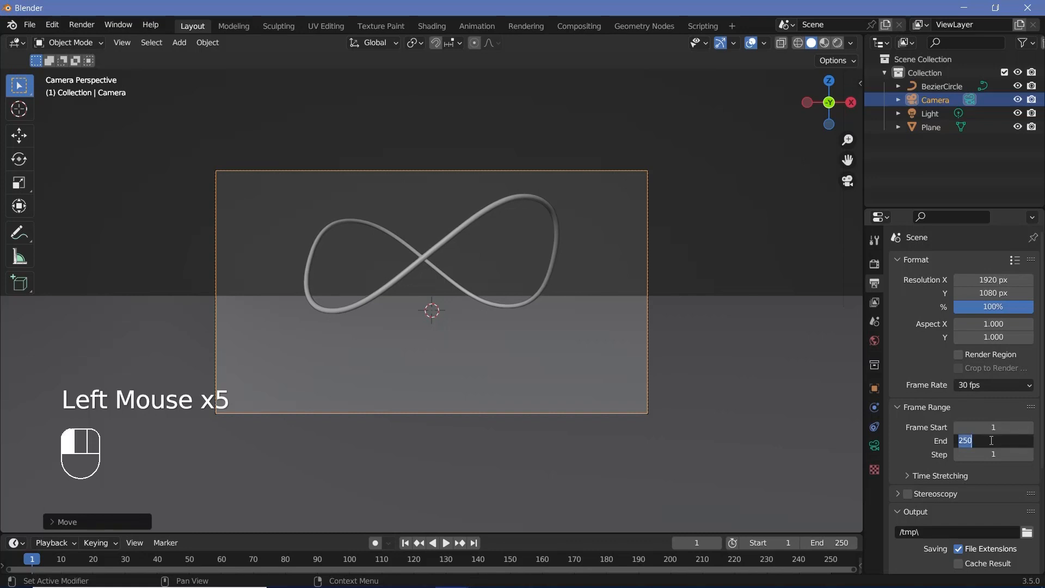
text(150)
key(Return)
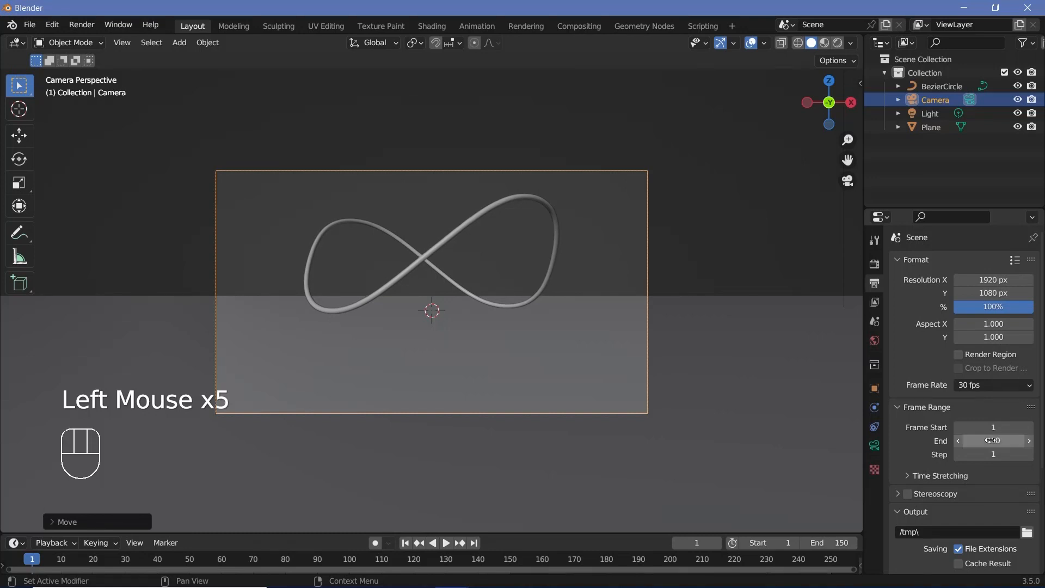
Set the output path to // and the file format to FFmpeg Video
scroll(925, 489, down, 3)
click(914, 446)
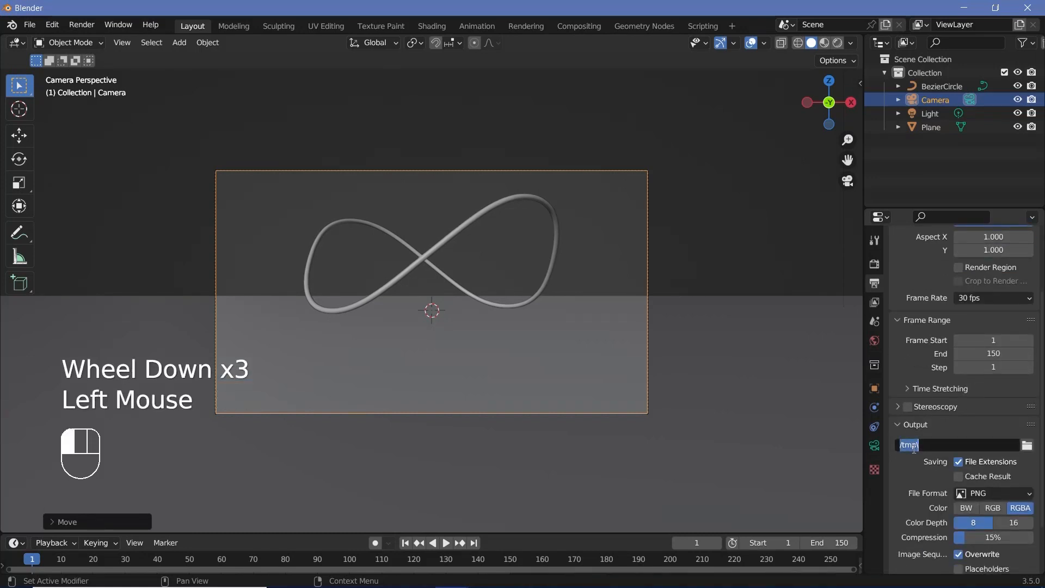
text(//)
click(963, 493)
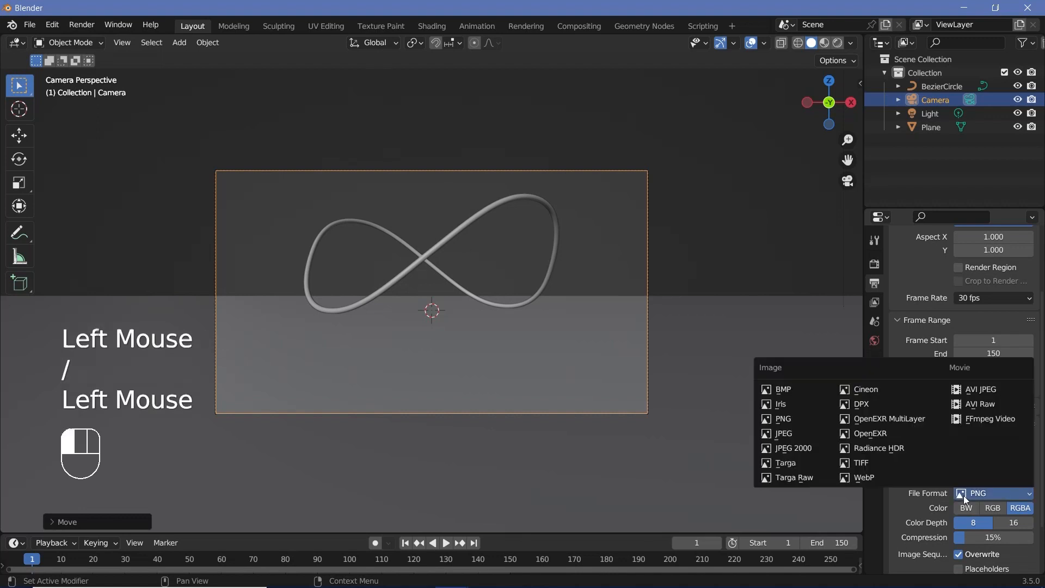
click(983, 420)
scroll(919, 485, down, 2)
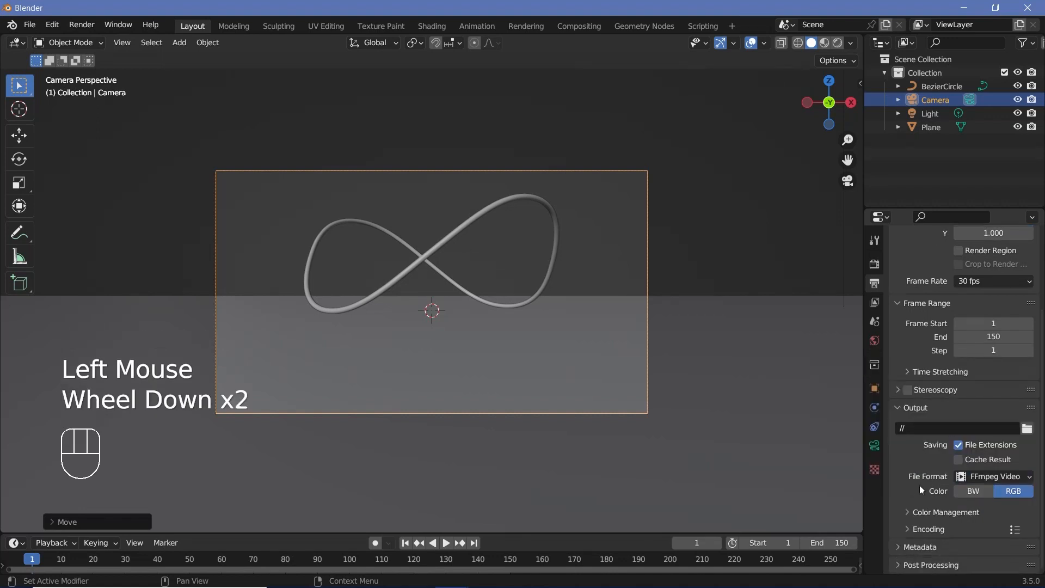
Set the video encoding to an MPEG-4 container with Perceptually Lossless output quality
click(915, 529)
scroll(935, 455, down, 2)
click(968, 443)
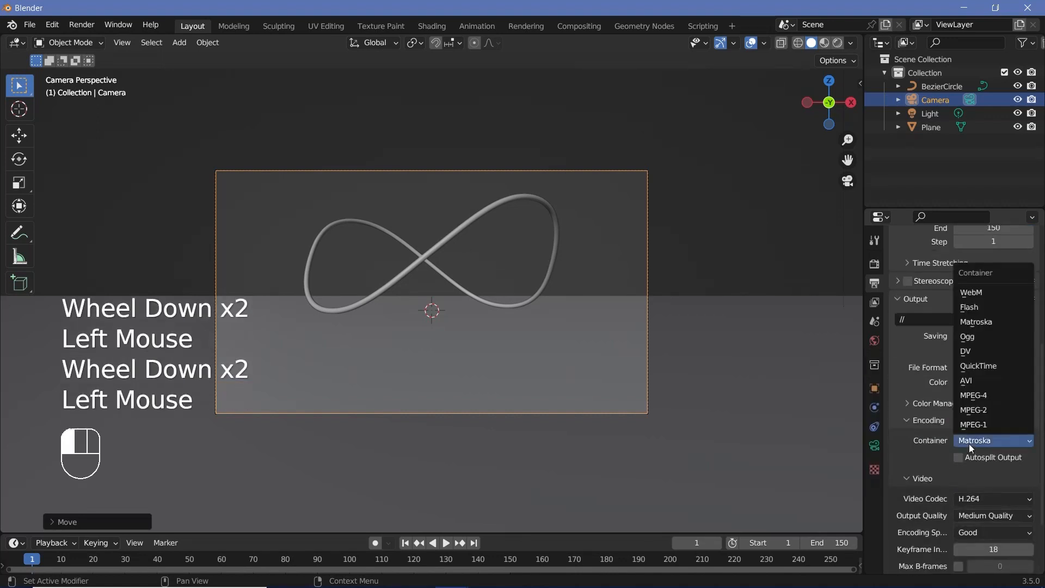
click(978, 401)
click(977, 516)
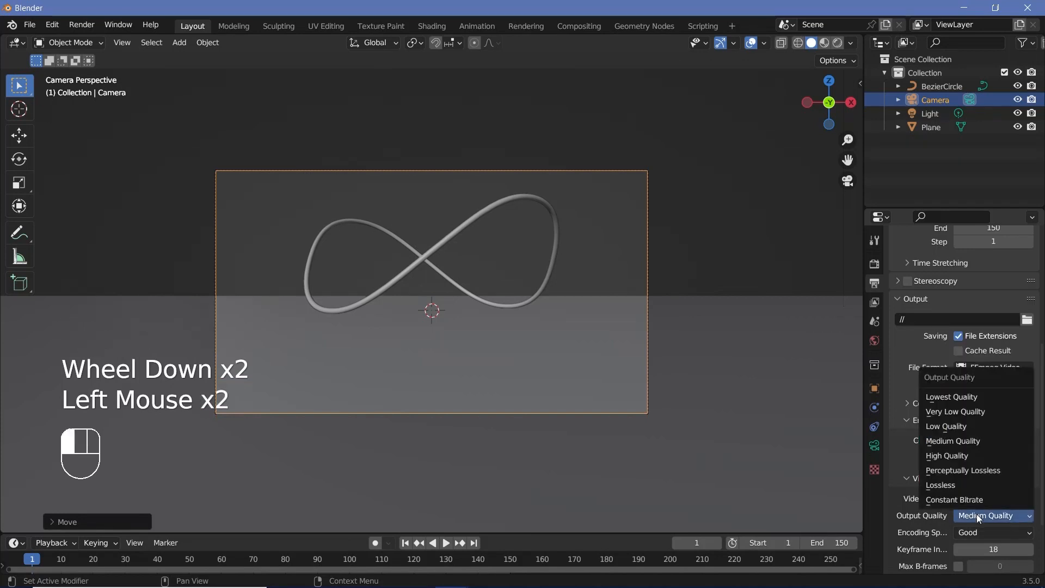
click(974, 472)
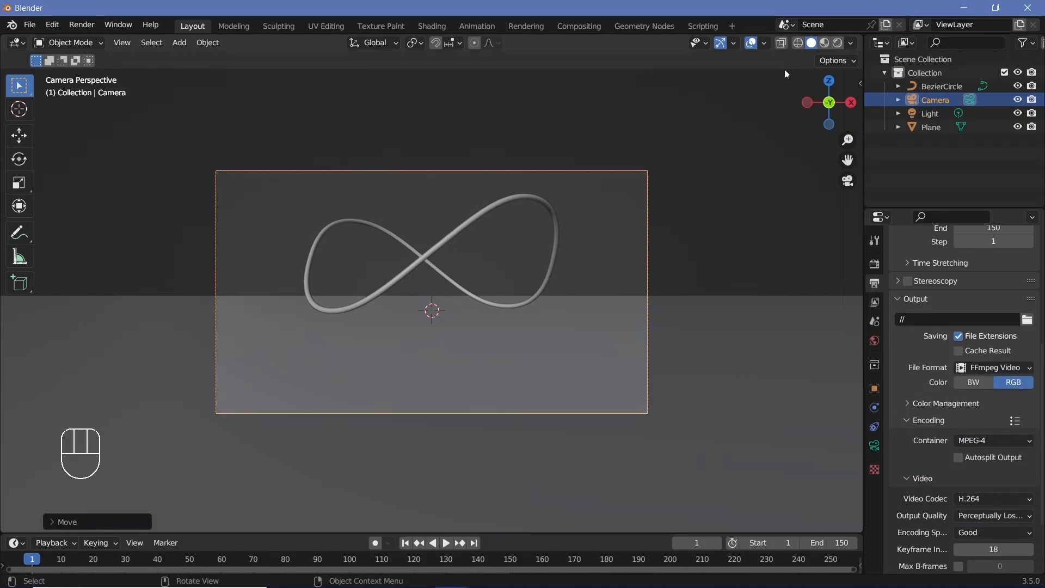
Switch the viewport to rendered shading and darken the world background color to pure black
click(837, 42)
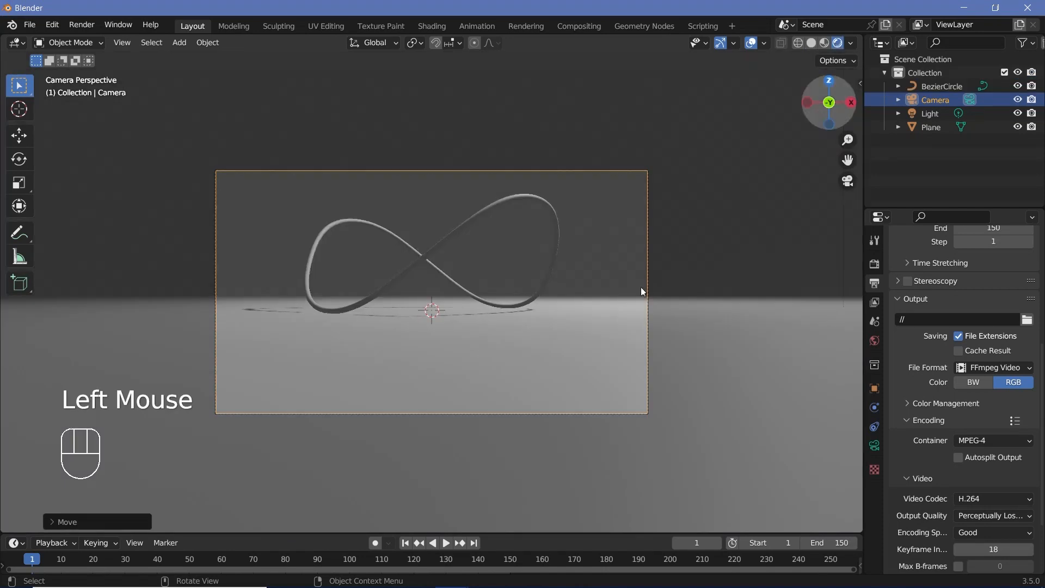
scroll(514, 315, up, 1)
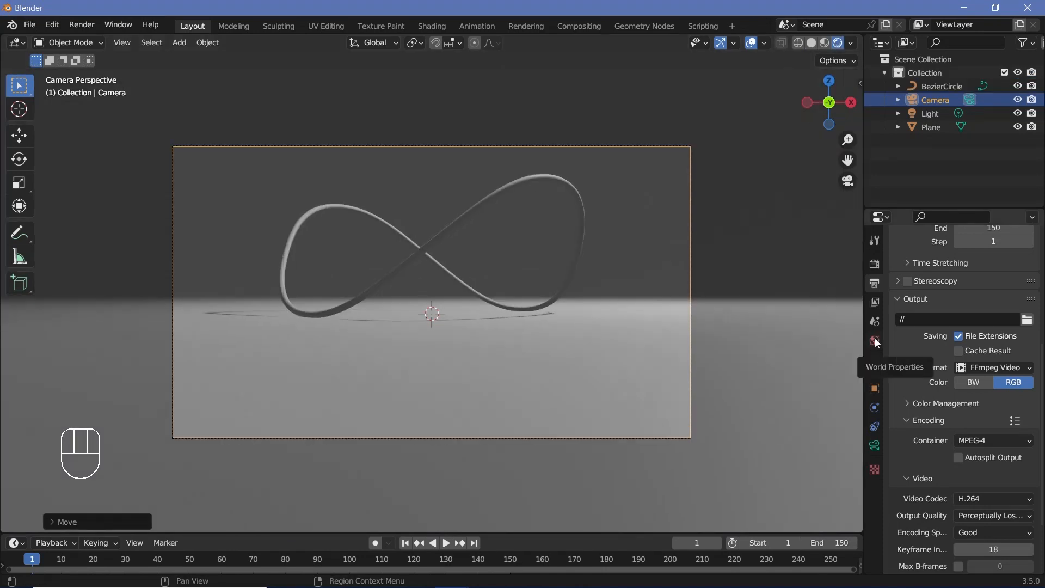
click(875, 341)
click(975, 353)
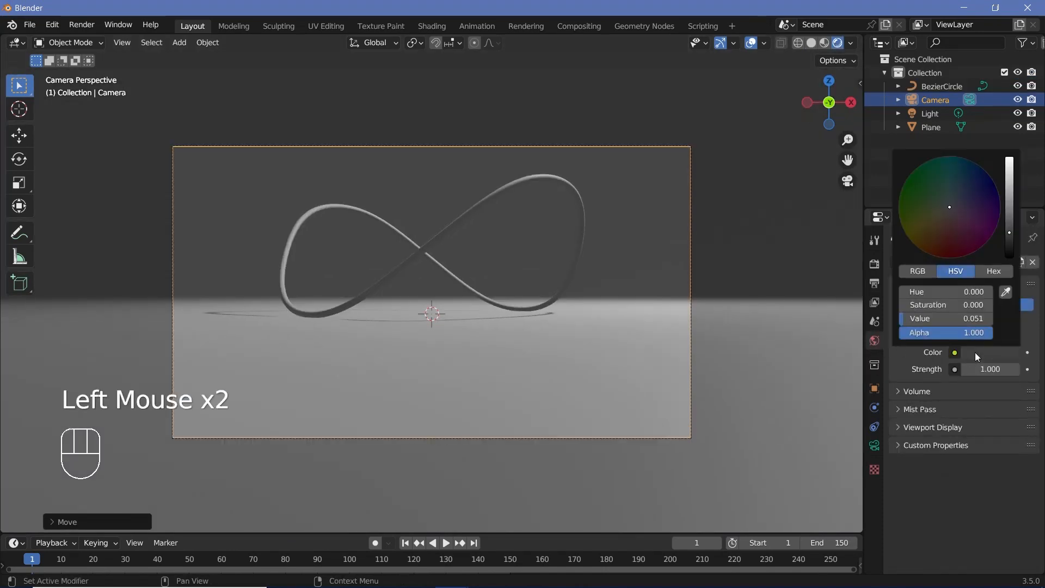
drag(1009, 233, 1009, 257)
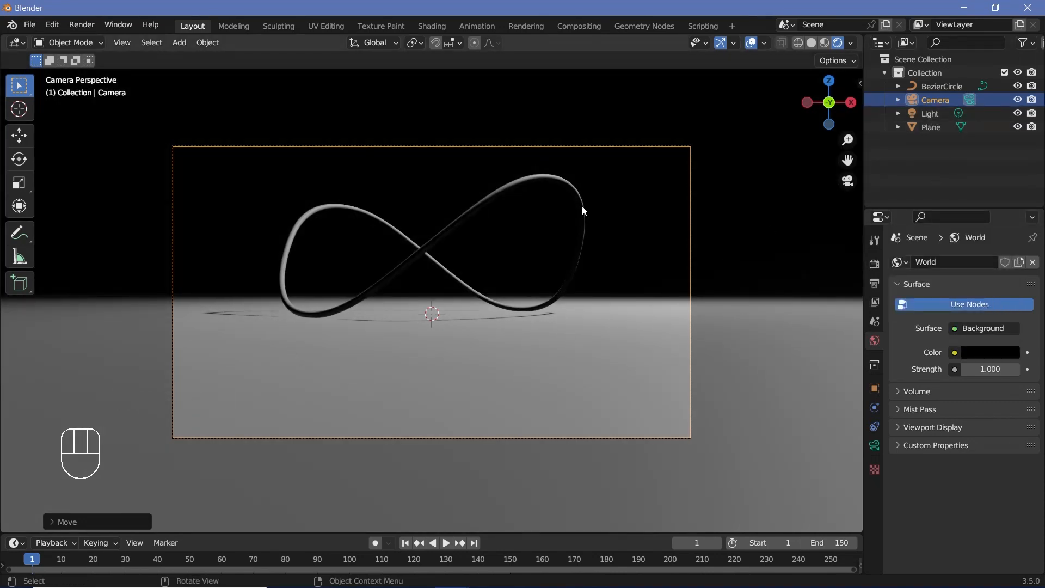
In Edit Mode, scale the handles of the tube's two outer side points to about 0.4 around their individual origins, and return to Object Mode
click(366, 297)
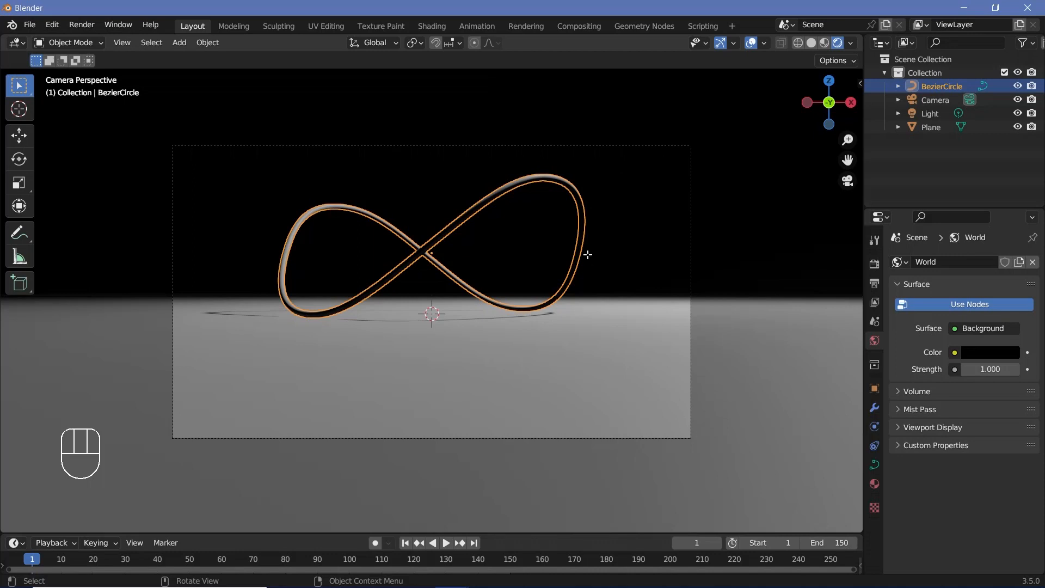
key(Tab)
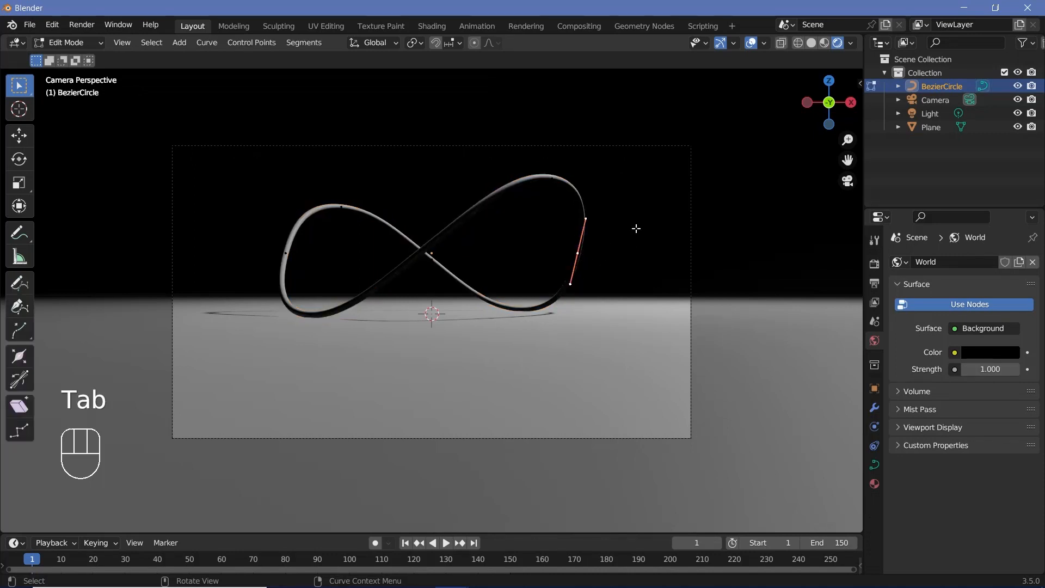
shift+click(286, 253)
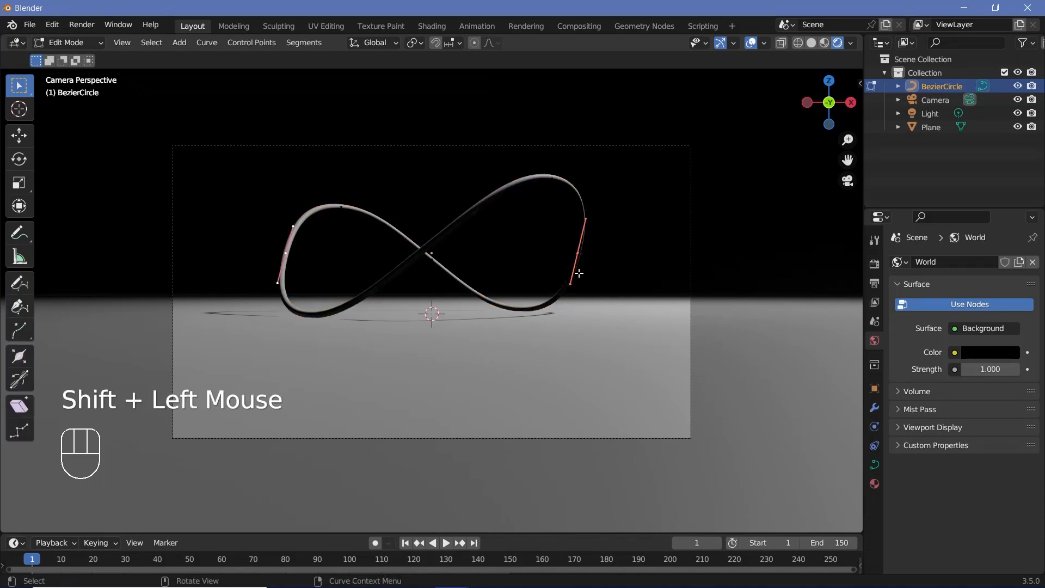
click(415, 43)
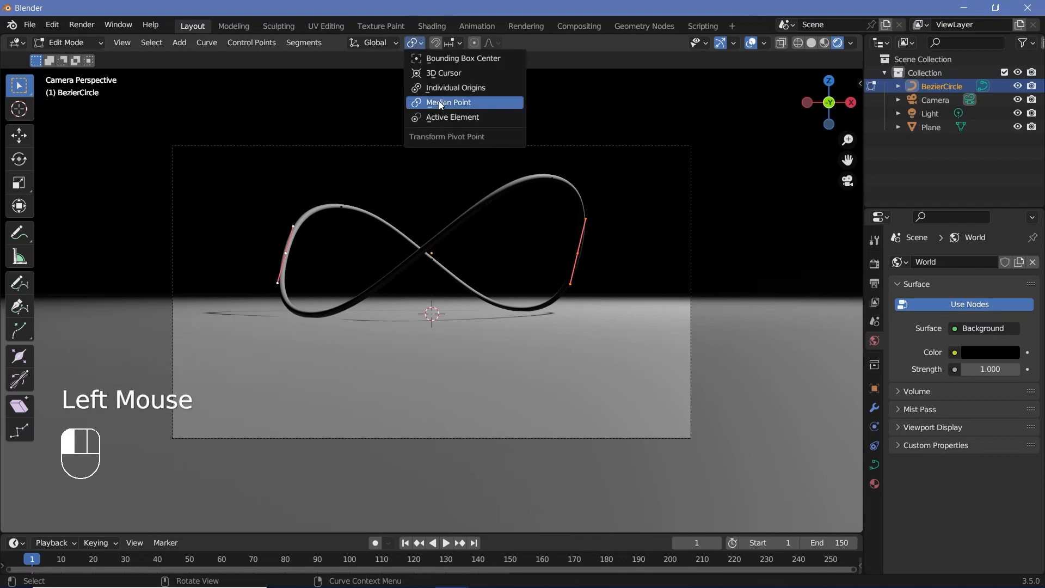
click(446, 90)
key(s)
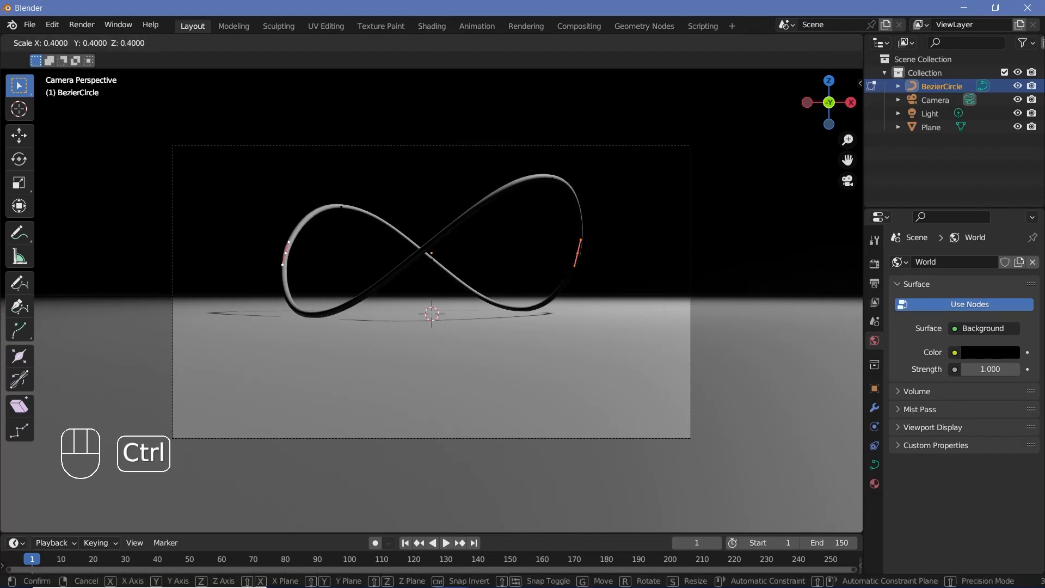
click(506, 288)
scroll(506, 288, down, 2)
key(Tab)
Split the 3D viewport into an upper and a lower area and turn the lower one into a Shader Editor
scroll(506, 288, down, 1)
shift+middle_drag(410, 277, 495, 223)
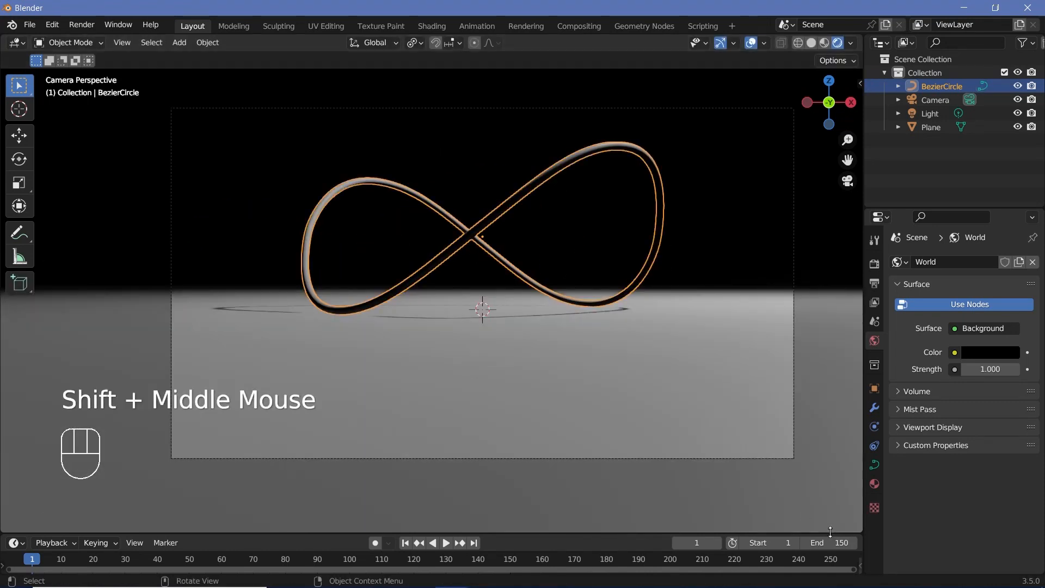
click(859, 531)
drag(851, 511, 846, 313)
scroll(553, 188, down, 1)
scroll(553, 187, down, 1)
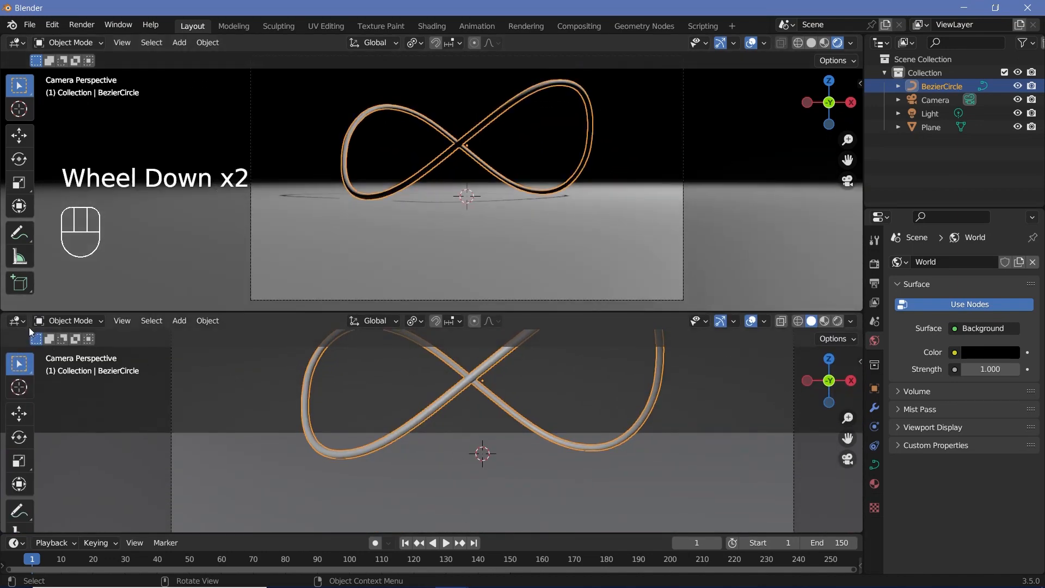
click(17, 321)
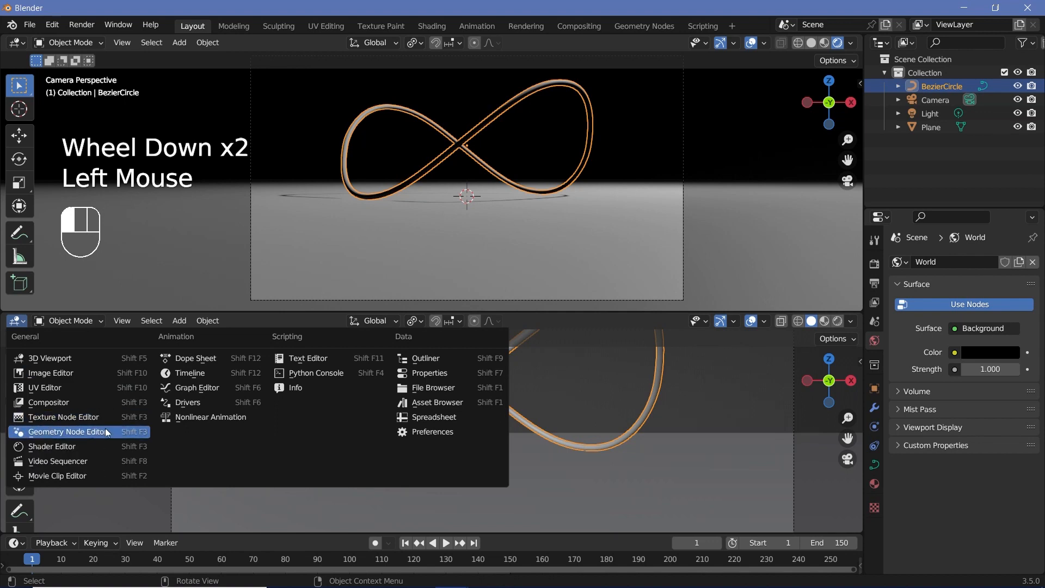
click(61, 445)
Create a new material for the tube curve and delete its Principled BSDF node
click(472, 322)
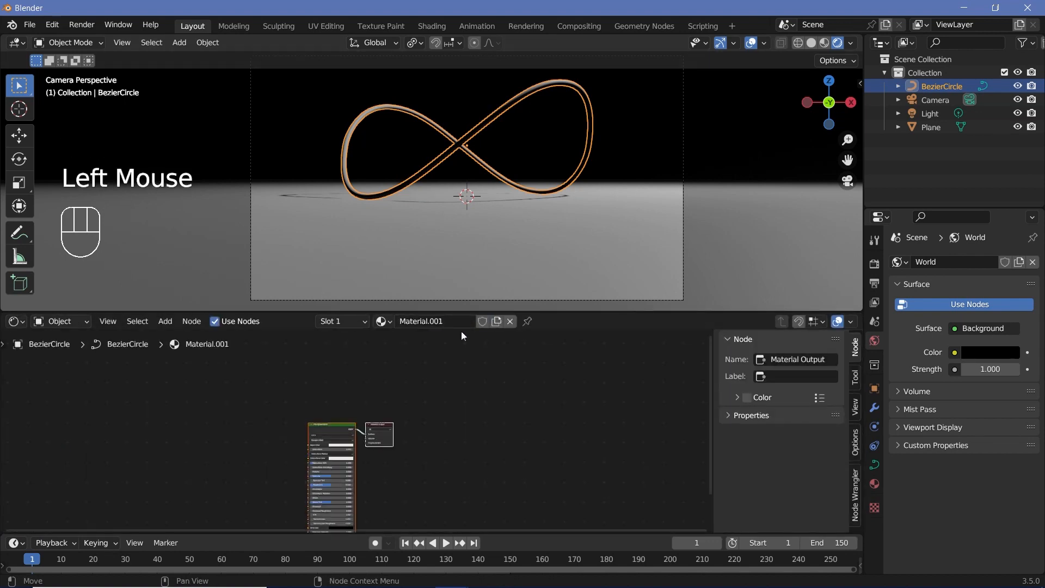
middle_drag(409, 444, 401, 396)
scroll(548, 372, up, 1)
scroll(401, 396, up, 2)
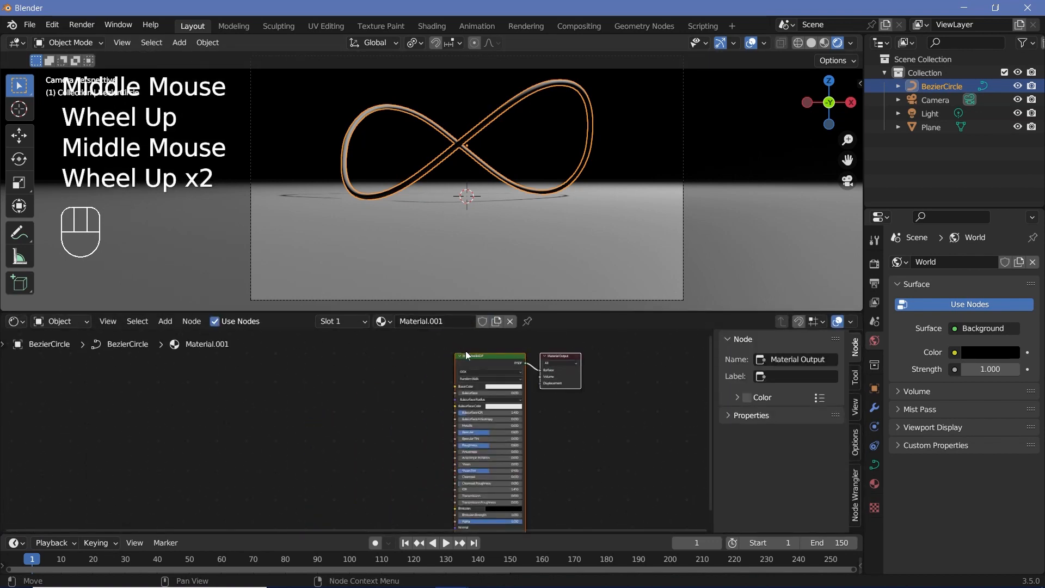
click(489, 357)
key(x)
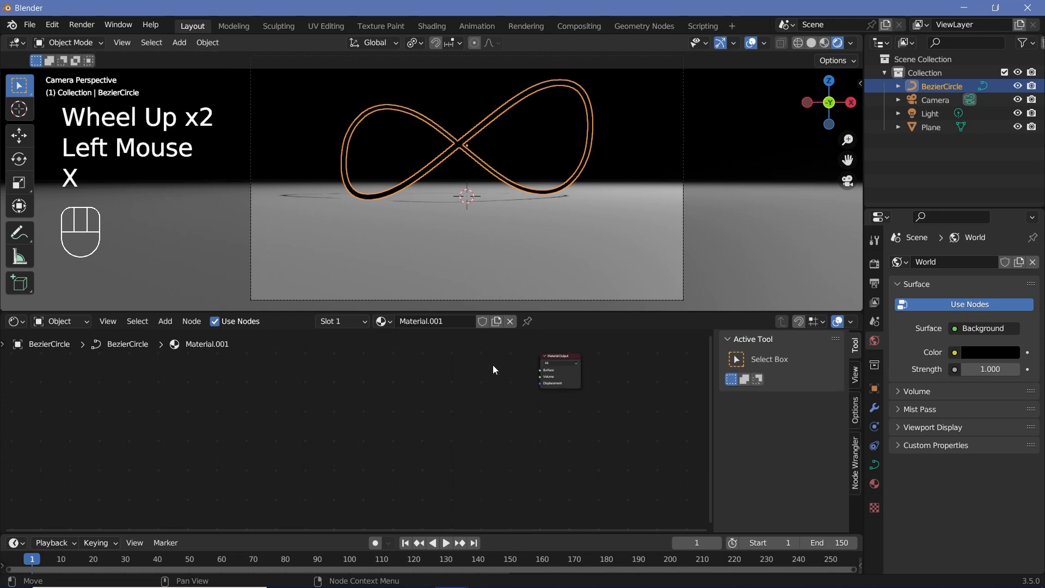
Add an Emission shader node to the tube's material
scroll(436, 414, up, 2)
shift+middle_drag(451, 411, 465, 406)
key(shift+a)
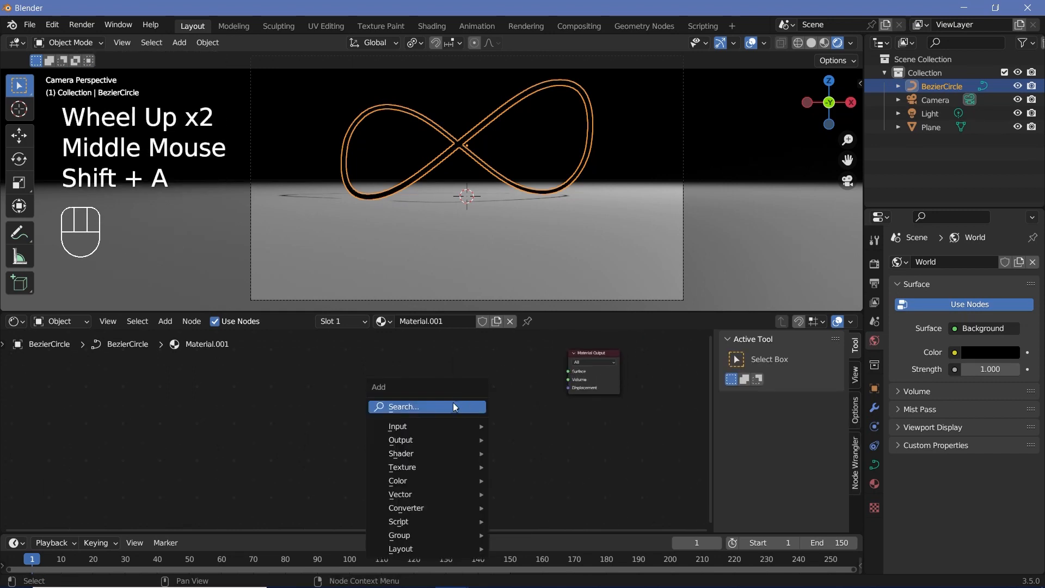
click(452, 407)
text(em)
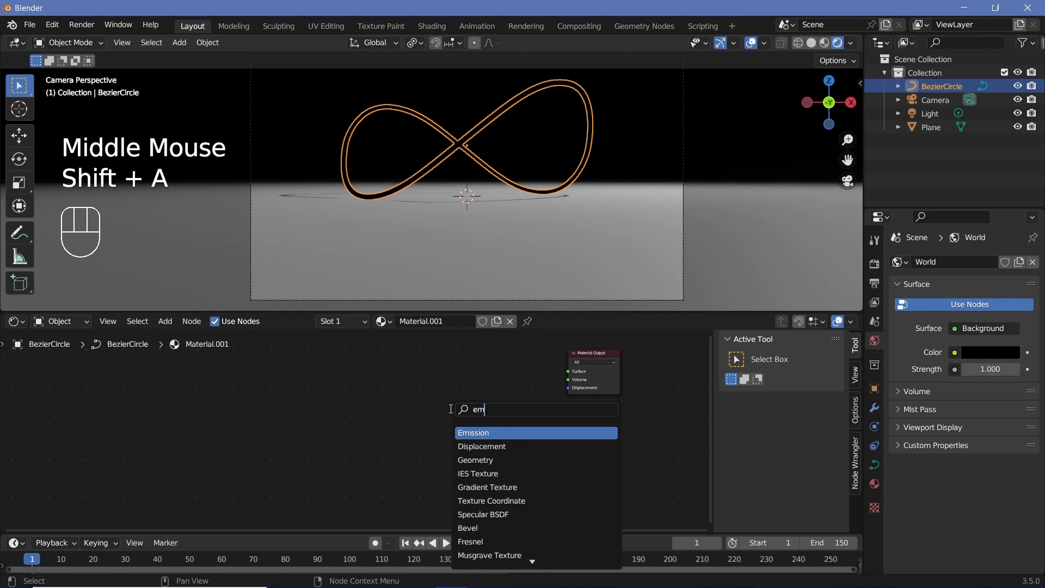
key(Return)
click(461, 393)
Add a Transparent BSDF node and place it directly above the Emission node
key(shift+a)
click(462, 394)
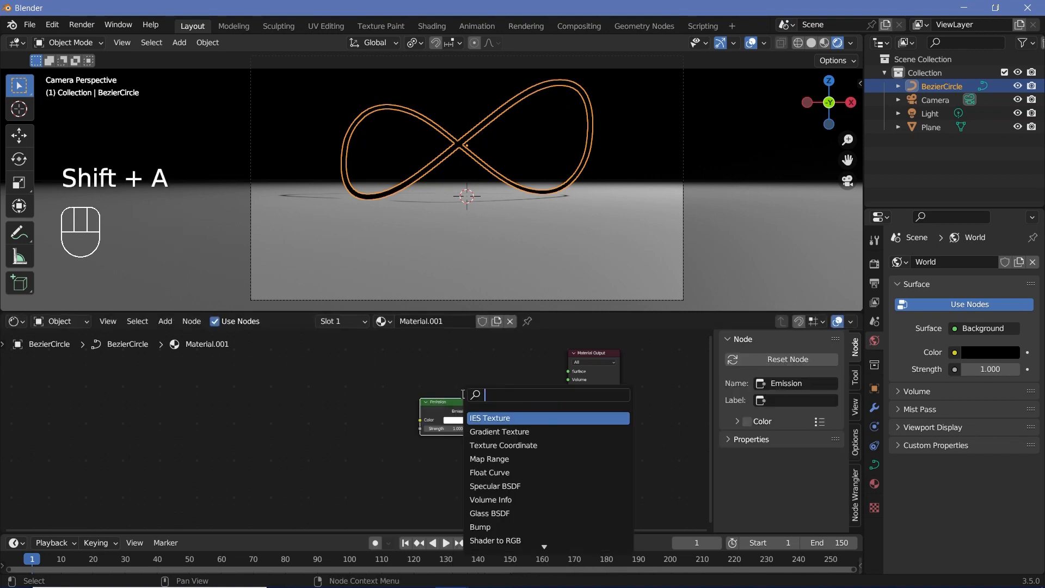
text(transp)
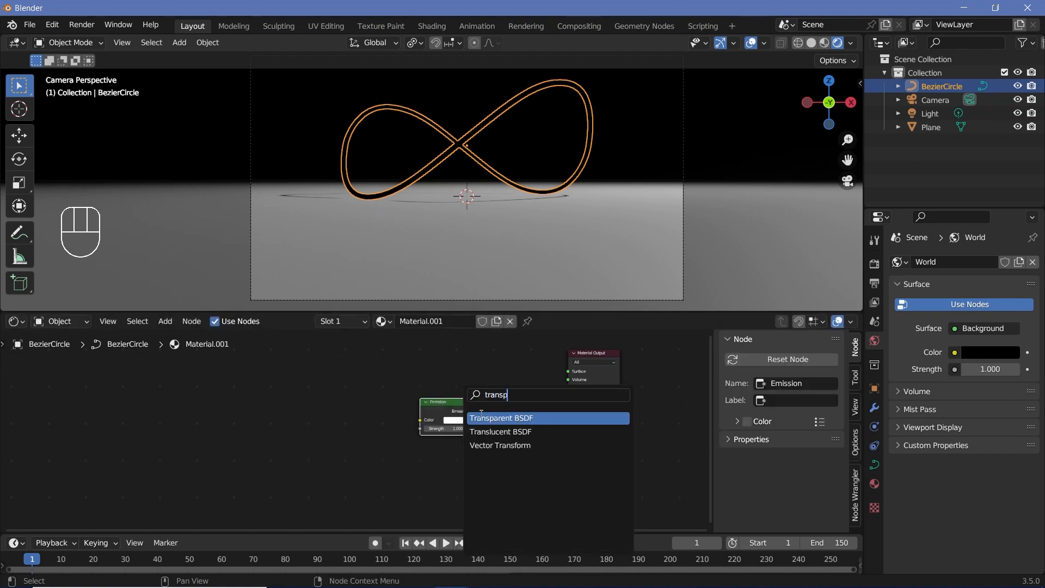
click(489, 418)
scroll(476, 349, up, 2)
click(477, 350)
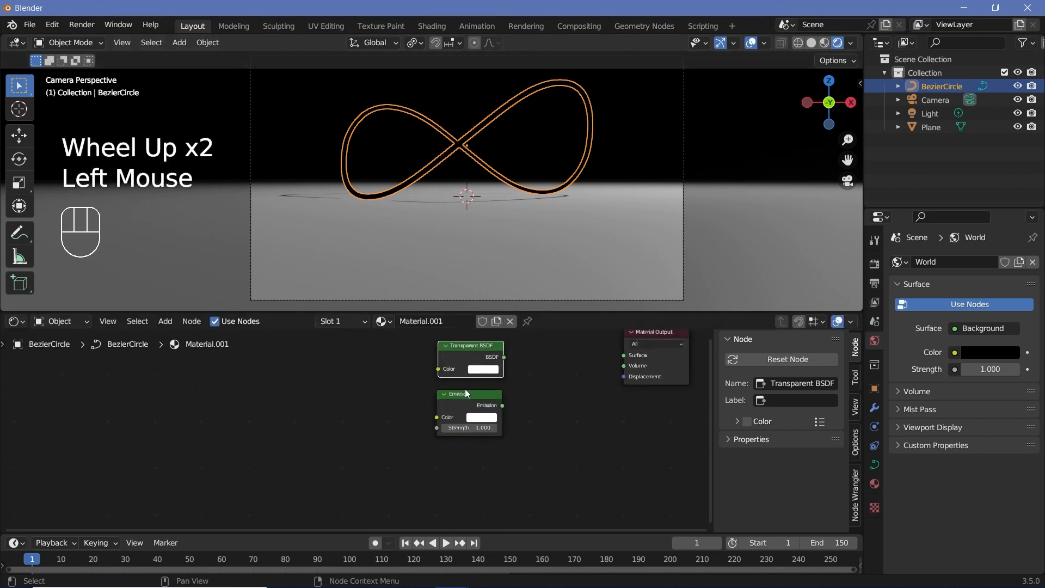
click(455, 399)
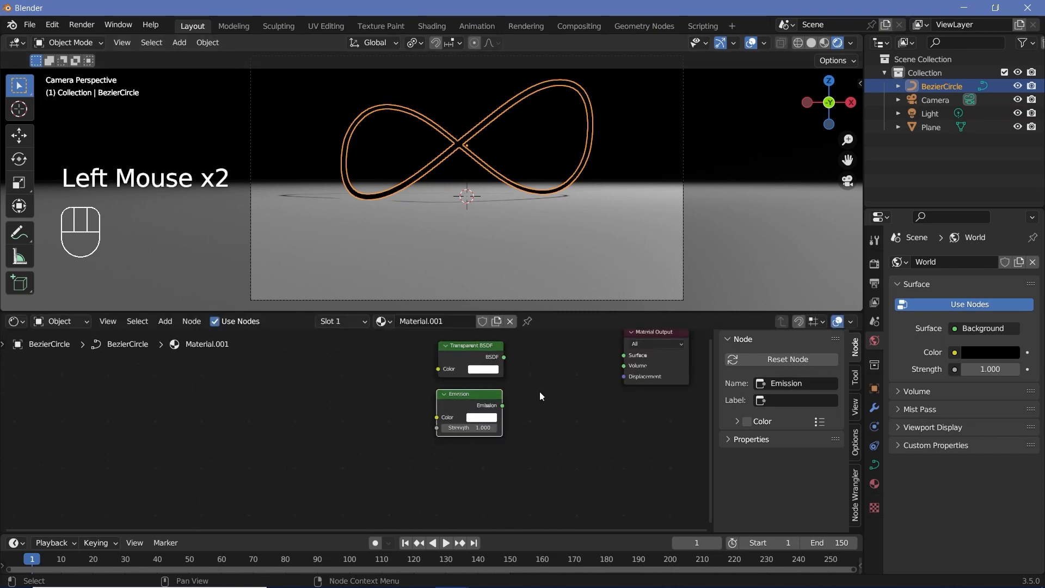
Add a Gradient Texture node in front of the Transparent BSDF and Emission nodes
middle_drag(540, 390, 521, 400)
drag(506, 360, 430, 382)
middle_drag(367, 407, 432, 418)
key(shift+a)
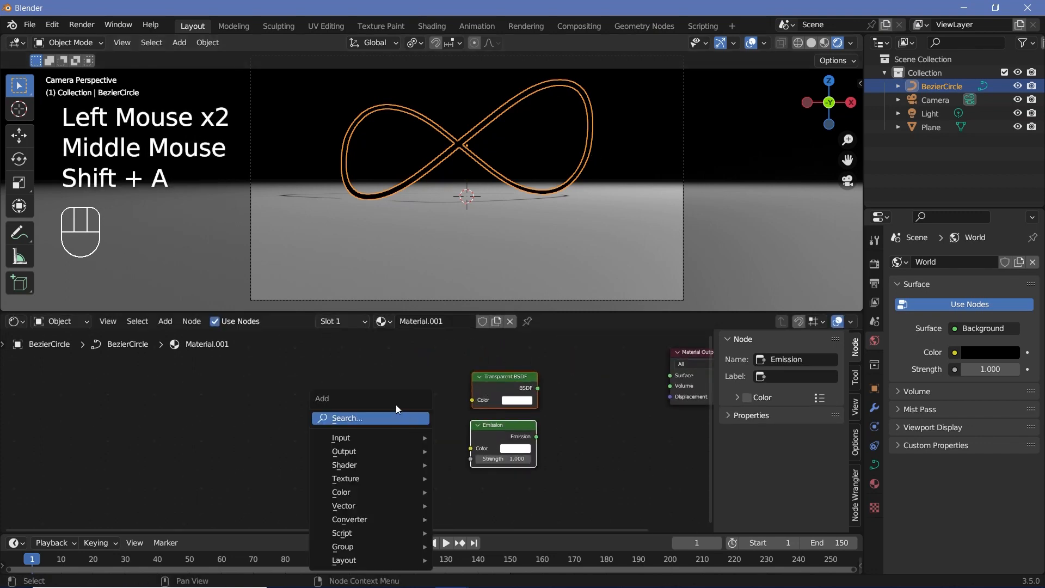
text(grad)
key(Return)
click(351, 412)
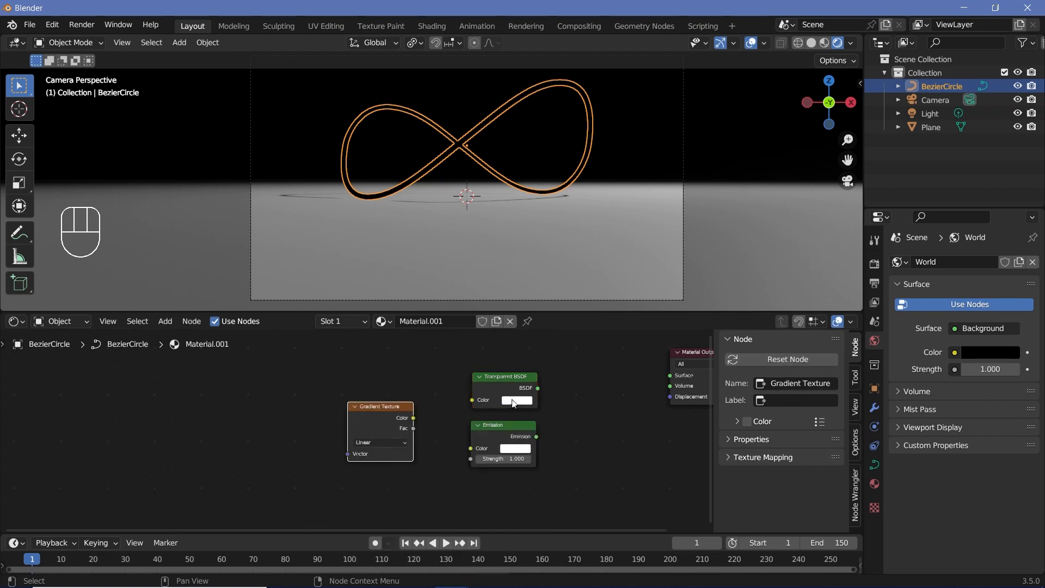
Add a Mix Shader combining Transparent BSDF in its first slot and Emission in its second, and connect it to the Material Output's Surface
click(503, 379)
click(497, 428)
key(shift+a)
click(572, 417)
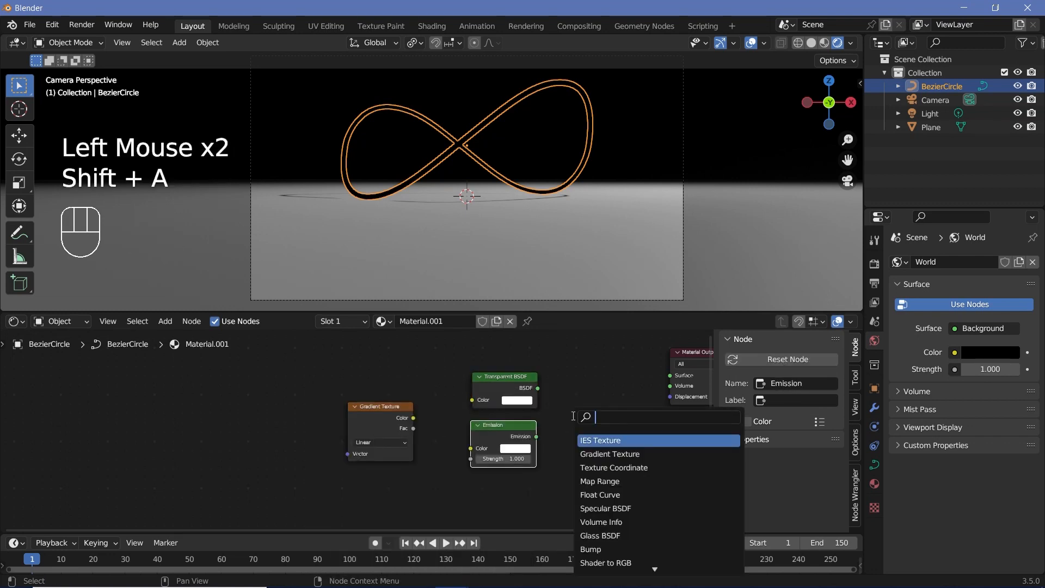
text(mix)
click(597, 451)
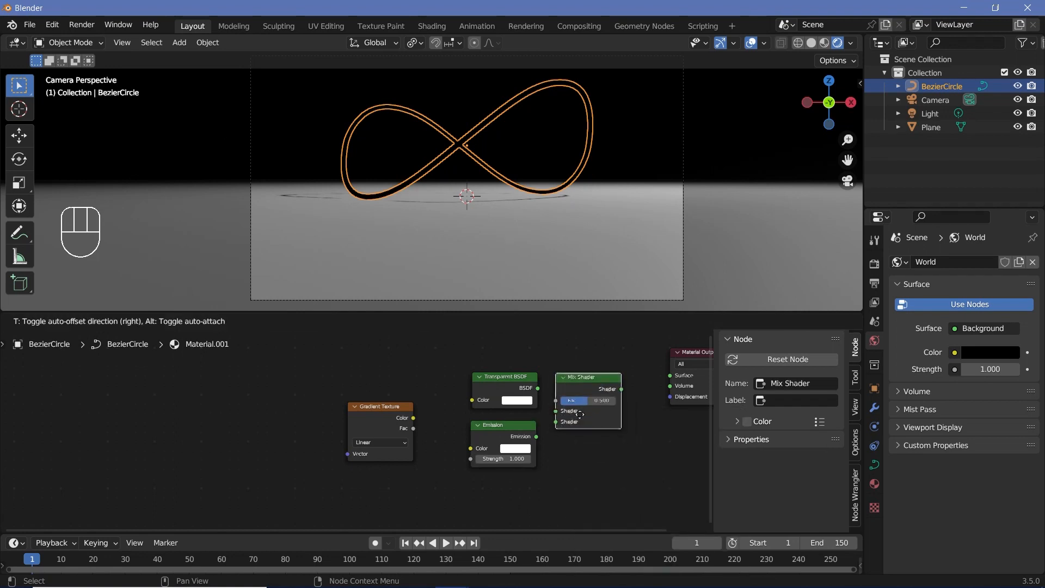
click(564, 399)
drag(538, 388, 556, 420)
drag(620, 387, 671, 377)
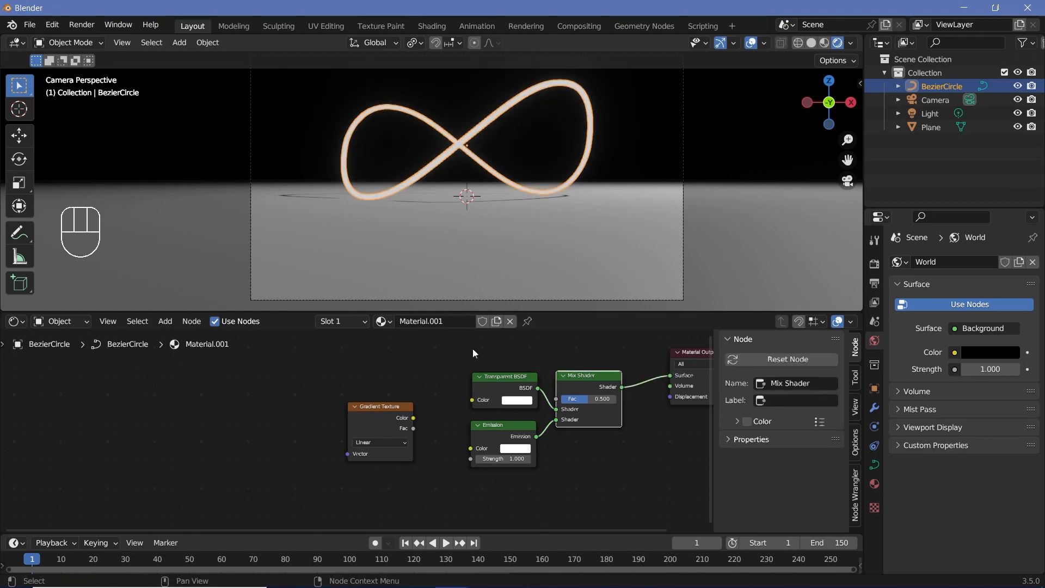
Move the Transparent BSDF and Emission nodes lower and connect the Gradient Texture's Color to the Mix Shader's Fac
click(472, 349)
drag(492, 387, 479, 422)
drag(367, 418, 560, 398)
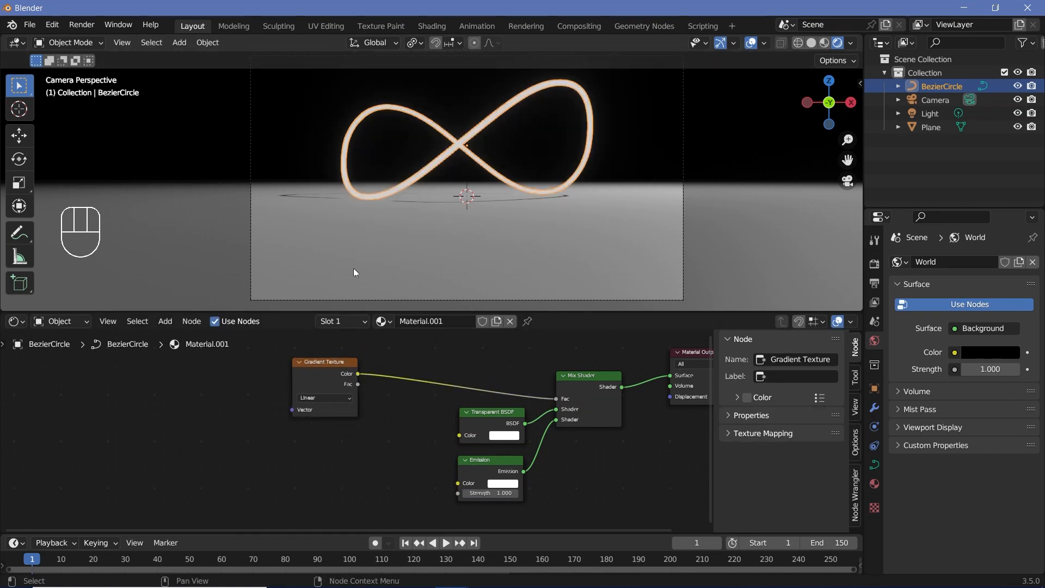
Insert a ColorRamp node on the link between the Gradient Texture and the Mix Shader
drag(337, 362, 303, 349)
key(shift+a)
click(355, 387)
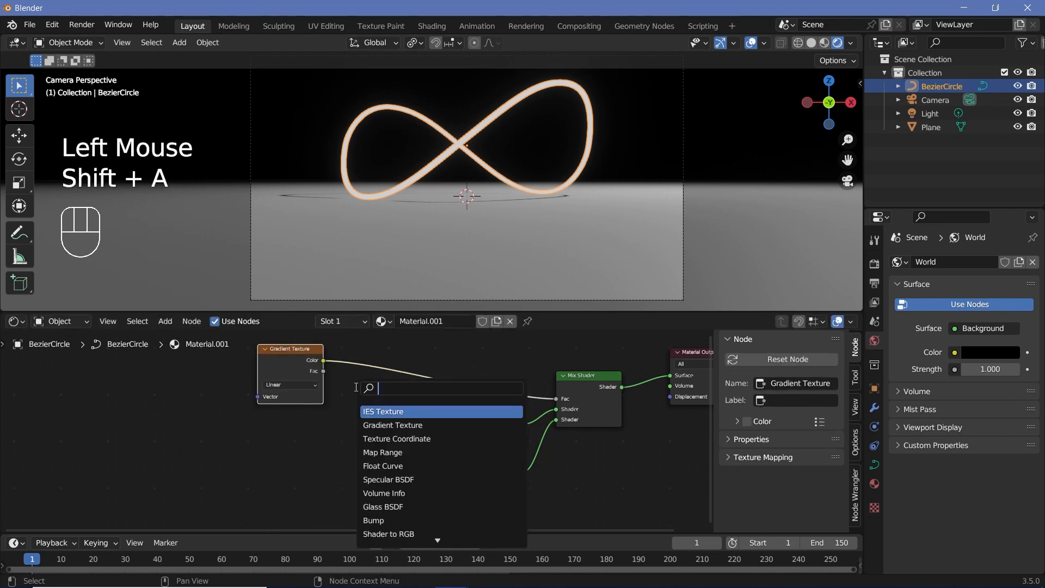
text(colo)
key(Return)
click(344, 383)
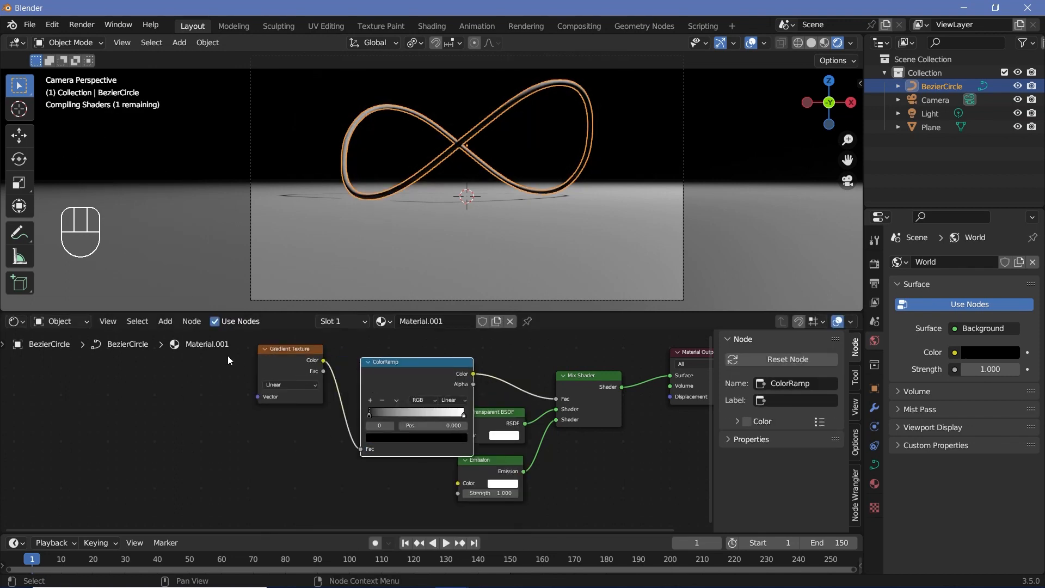
Spread the Gradient Texture and ColorRamp away from the shader nodes, set the gradient type to Radial, and check the tube from above
drag(227, 355, 239, 394)
click(218, 402)
middle_drag(132, 359, 171, 406)
click(201, 388)
click(202, 387)
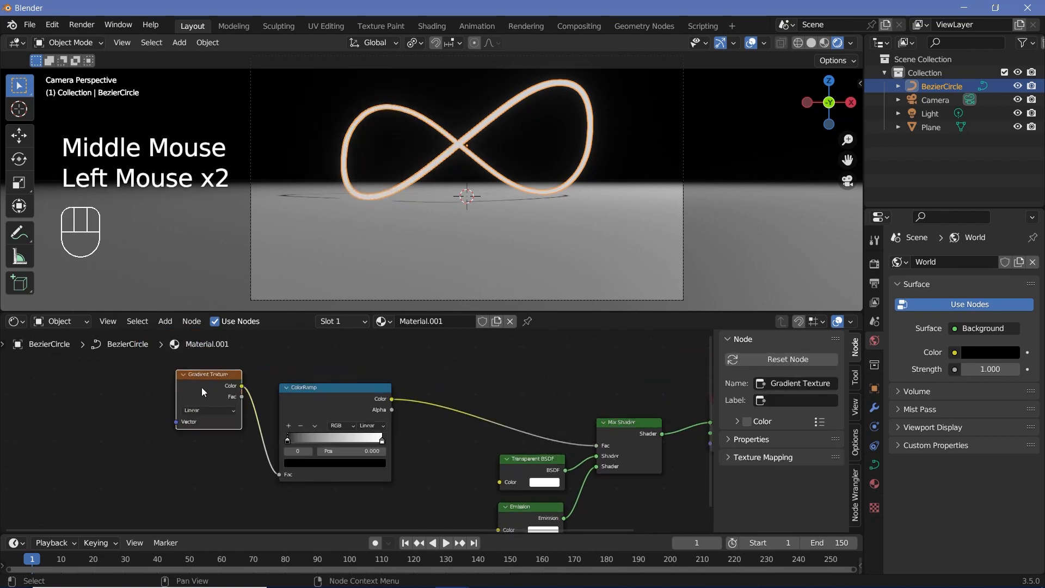
click(207, 413)
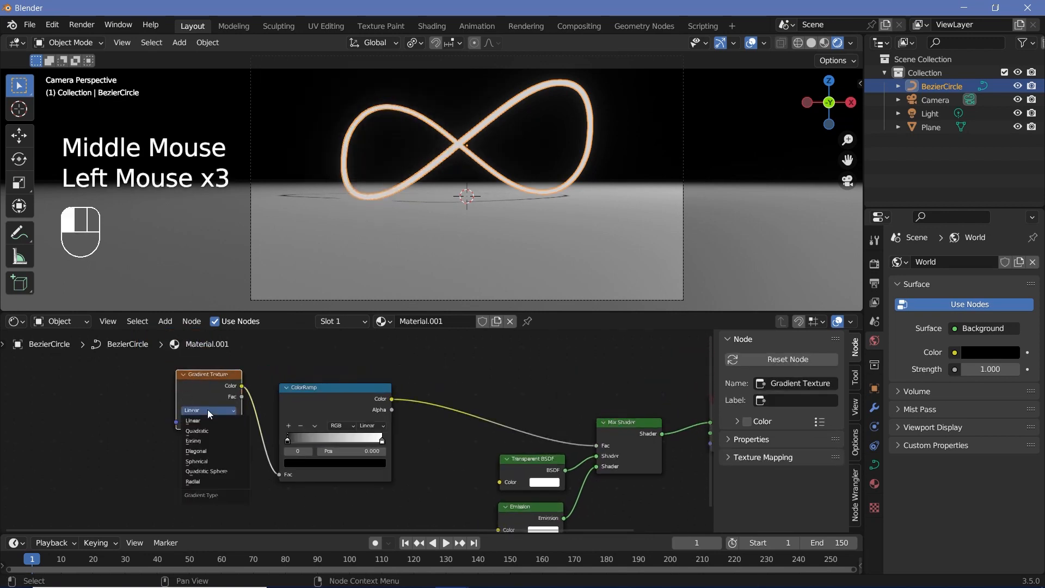
click(203, 476)
key(KP_7)
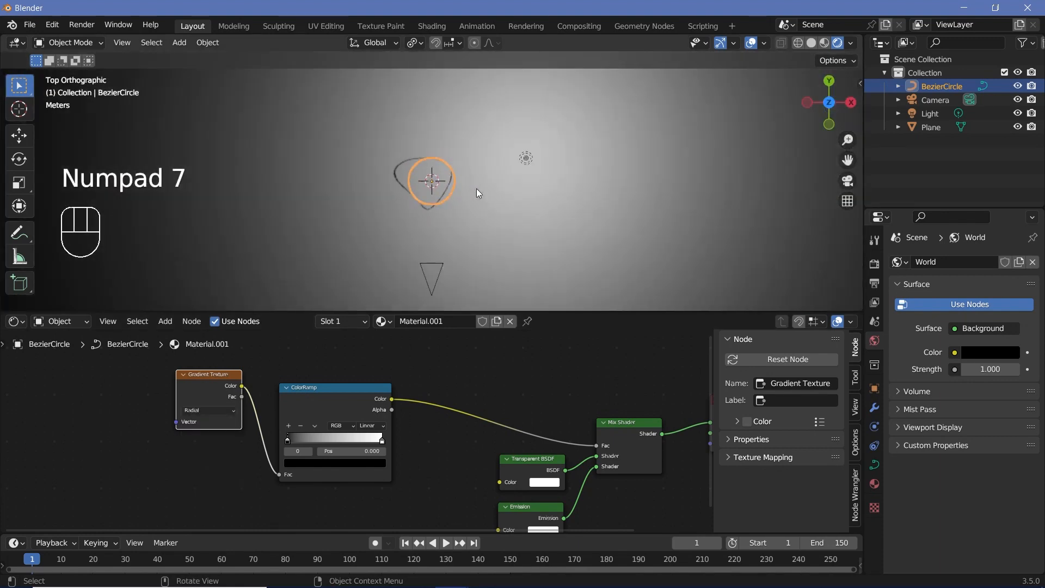
scroll(425, 196, up, 3)
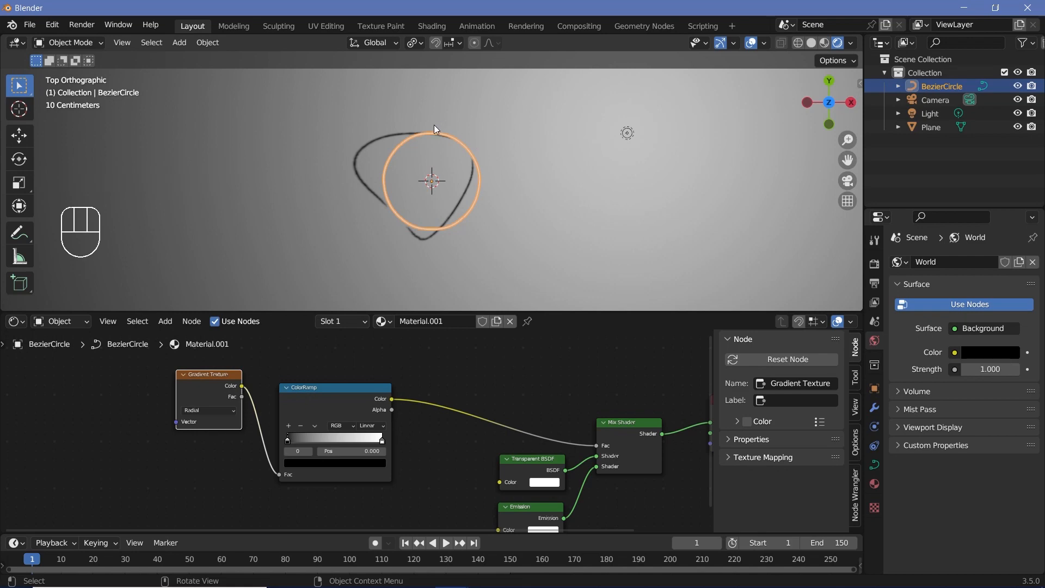
key(KP_0)
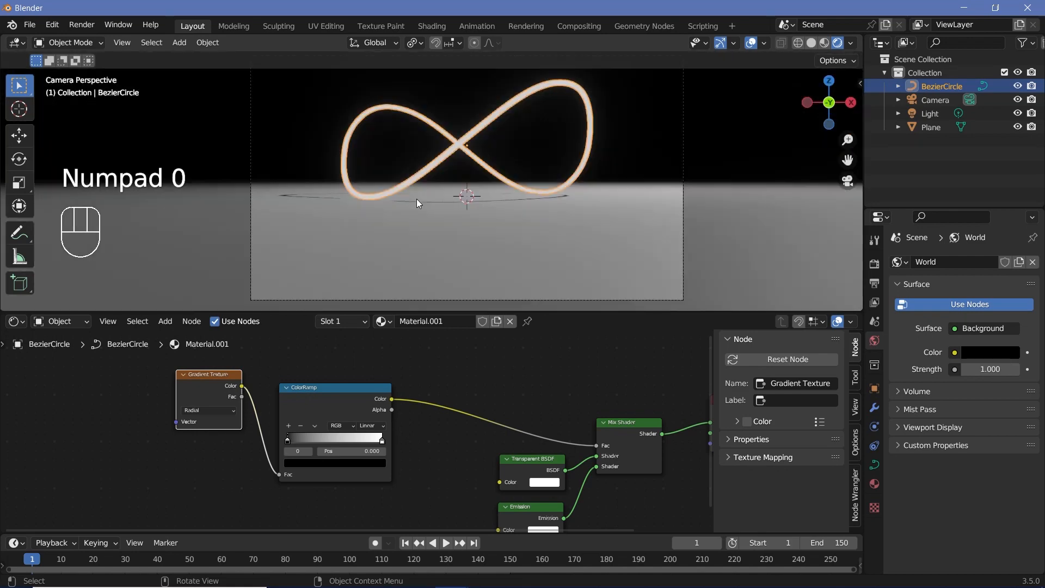
Add Texture Coordinate and Mapping nodes feeding the Gradient Texture's Vector input
scroll(131, 411, down, 1)
middle_drag(124, 414, 271, 410)
click(353, 387)
drag(352, 389, 320, 398)
middle_drag(320, 398, 397, 394)
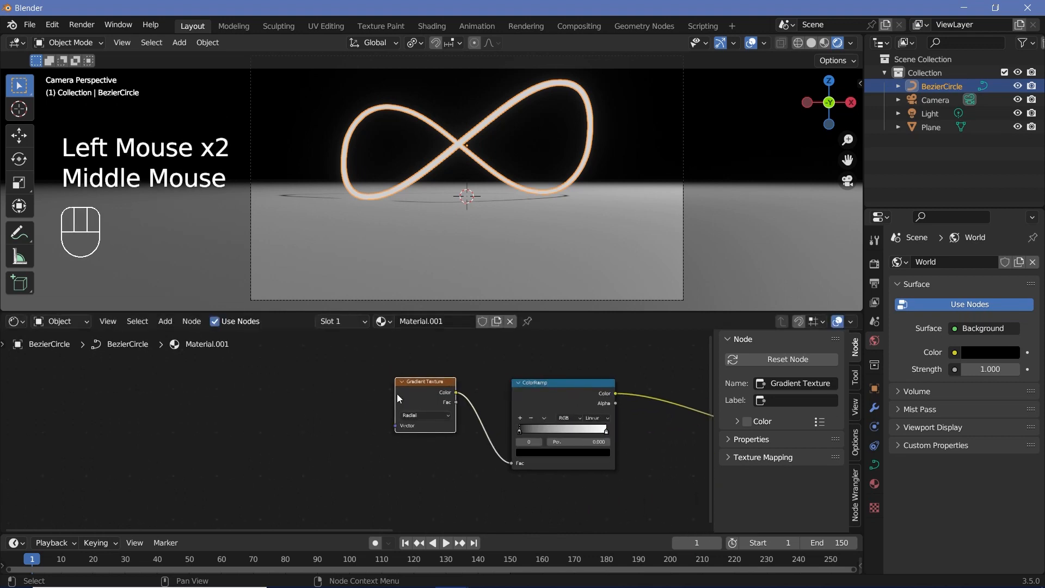
click(438, 397)
key(ctrl+t)
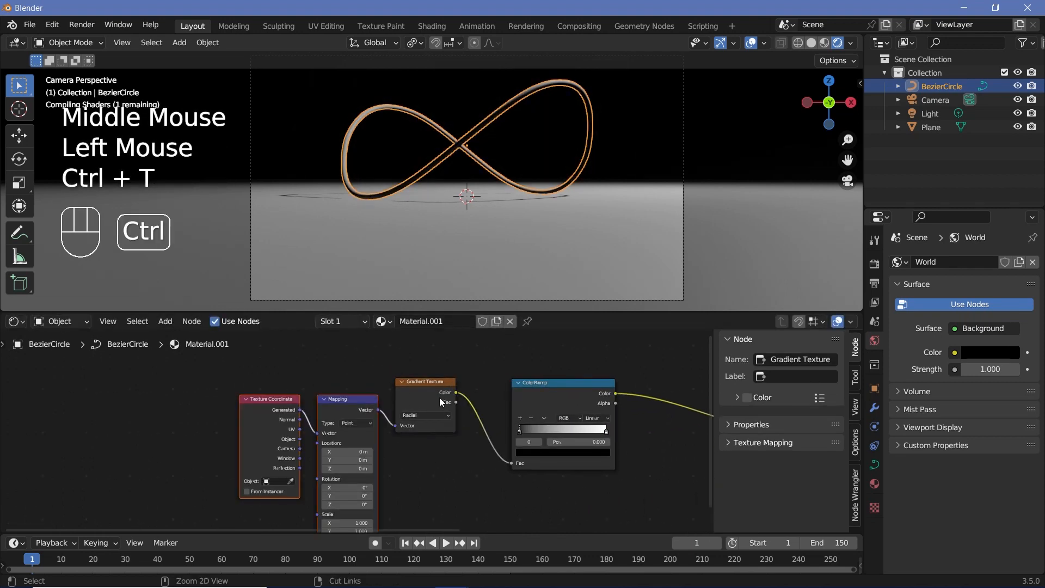
Connect the Texture Coordinate's Object output to the Mapping node's Vector input in place of Generated
scroll(432, 397, up, 1)
middle_drag(322, 404, 349, 377)
click(276, 395)
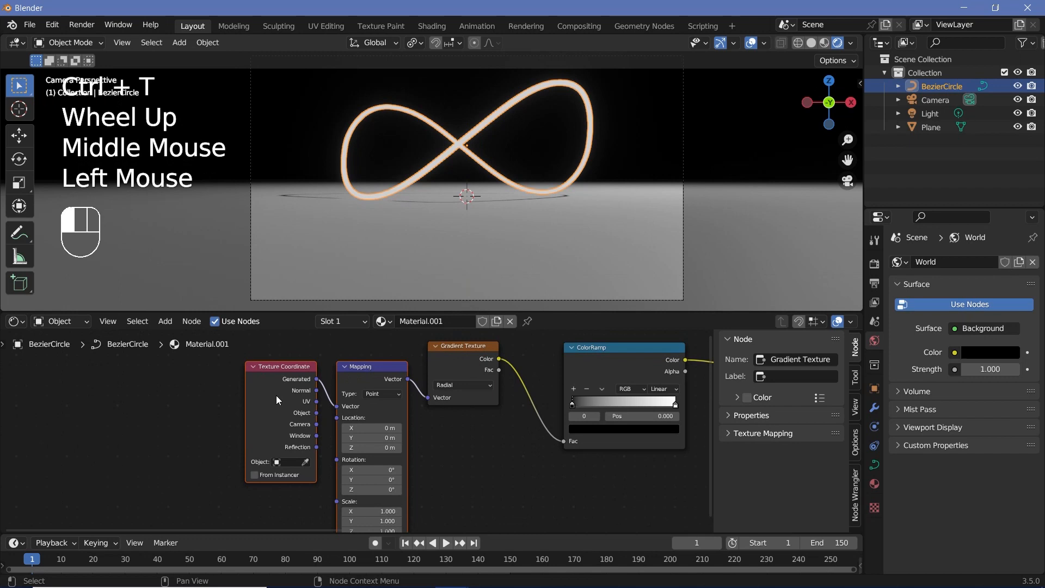
click(367, 371)
drag(317, 412, 330, 410)
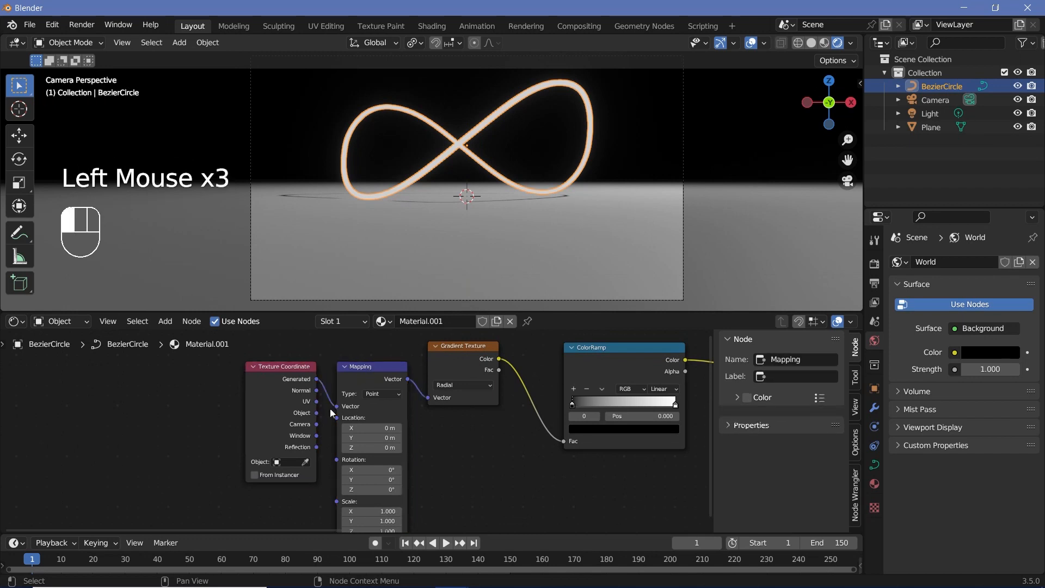
drag(330, 410, 336, 407)
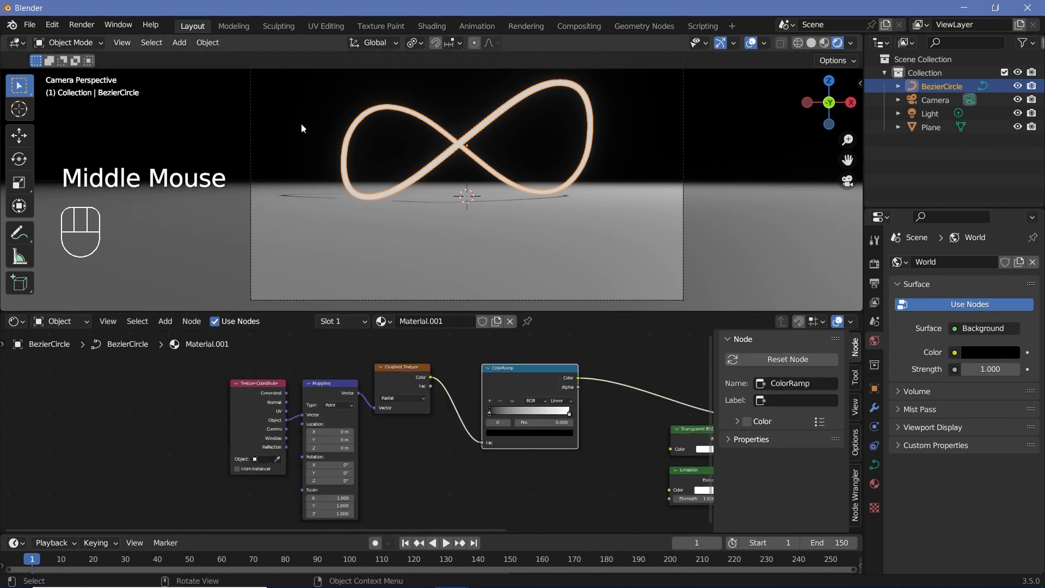
Preview the ColorRamp directly on the tube and move its black stop to about 0.164
ctrl+shift+click(517, 389)
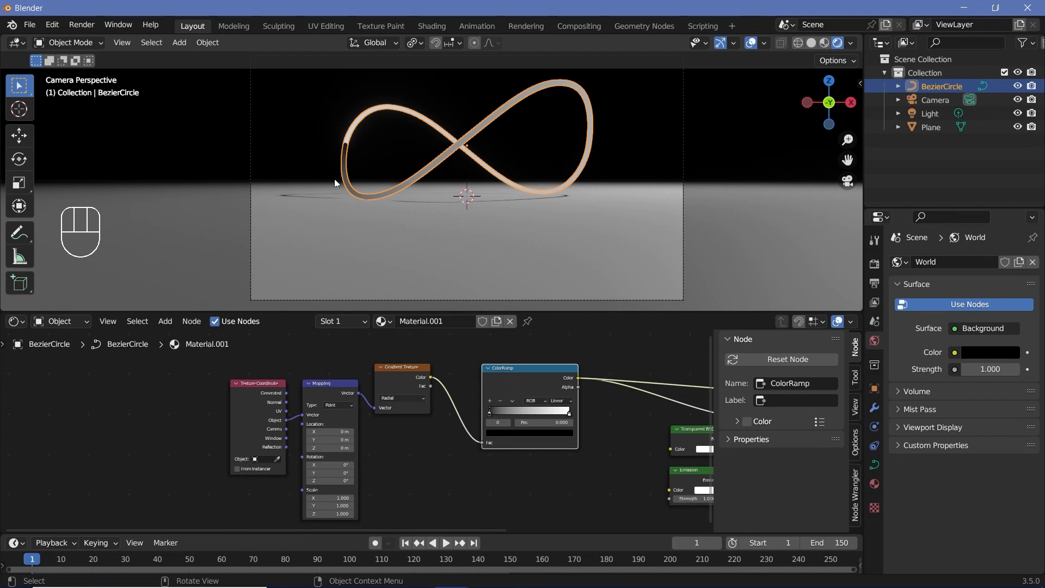
drag(491, 417, 504, 423)
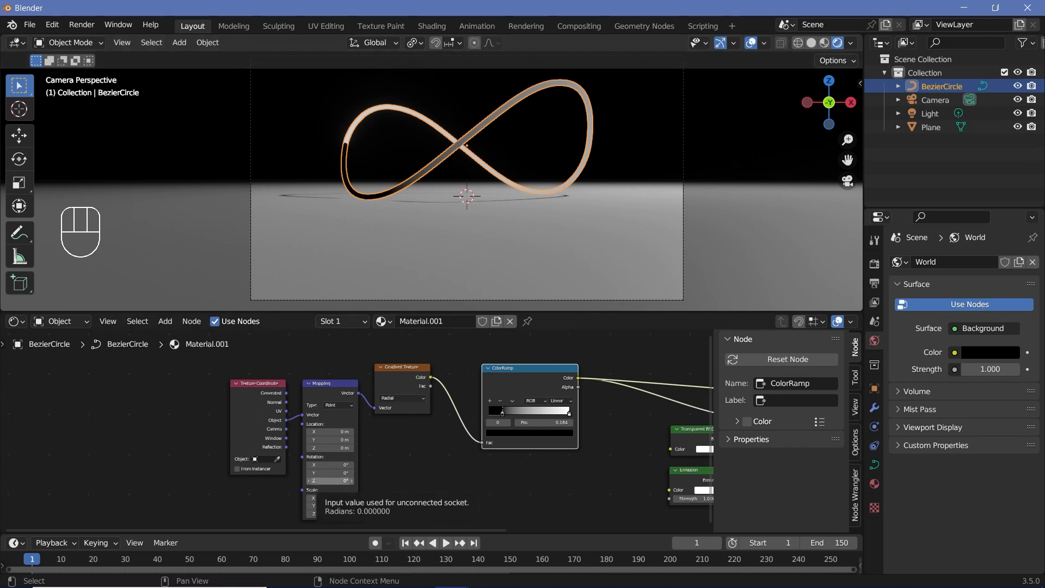
Try out different Z rotations on the Mapping node to shift the gradient along the tube, and reset the value to 0°
drag(334, 481, 218, 481)
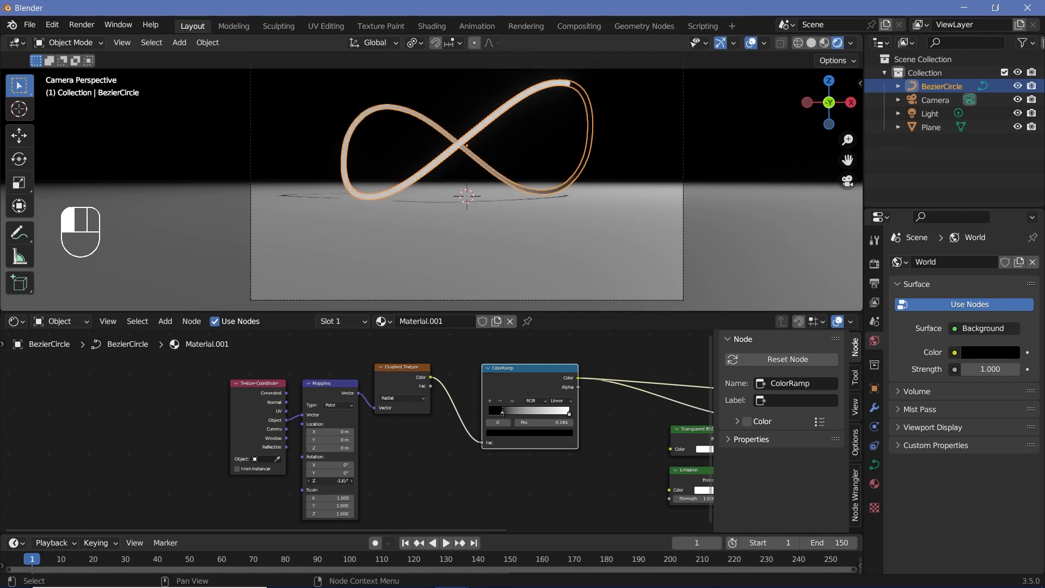
click(335, 481)
text(0)
key(Return)
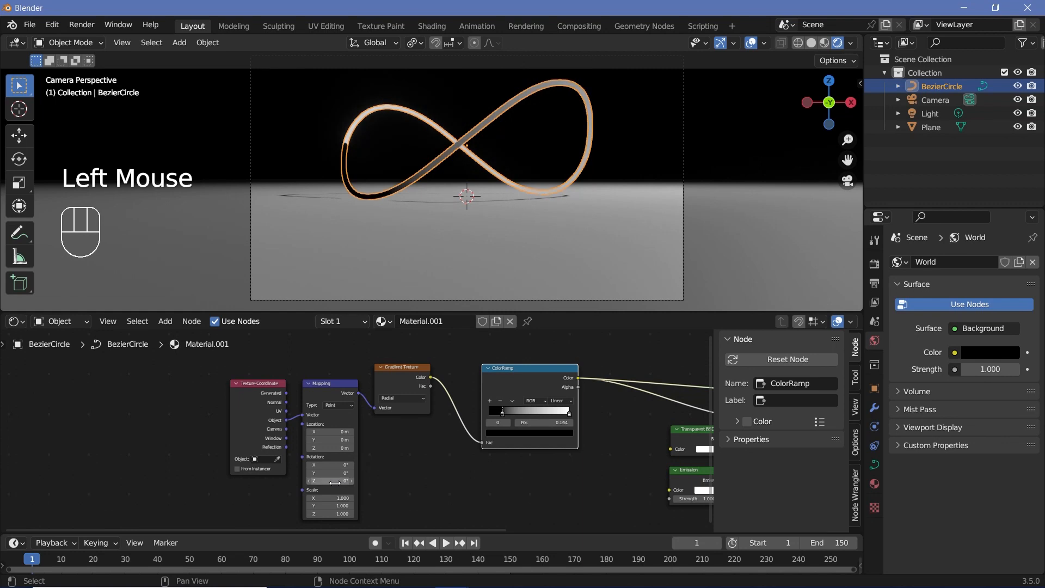
Move the Texture Coordinate, Mapping, Gradient Texture and ColorRamp nodes together farther from the shader nodes to make room
middle_drag(617, 430, 571, 420)
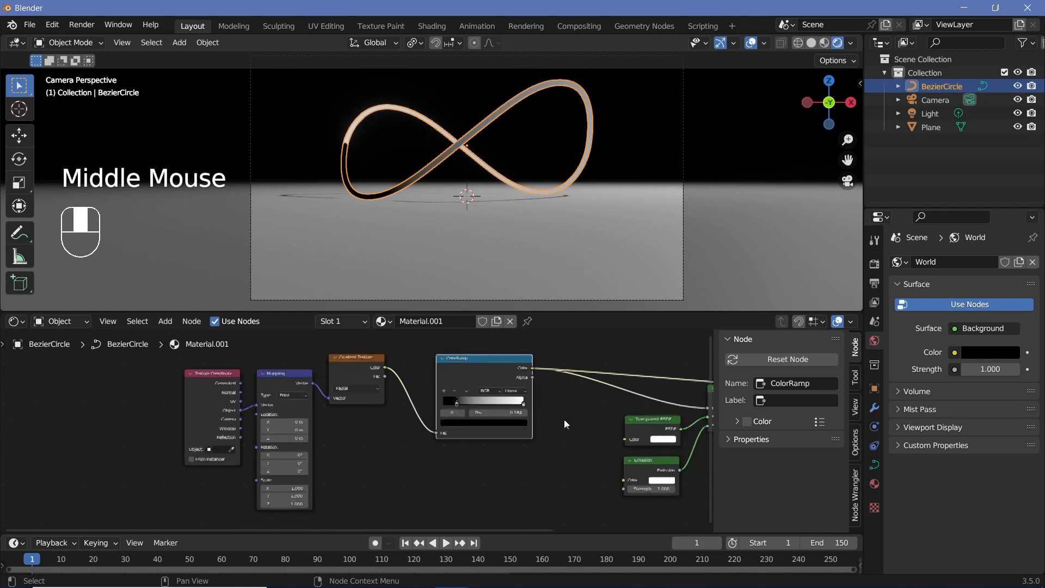
click(653, 473)
middle_drag(740, 403, 645, 400)
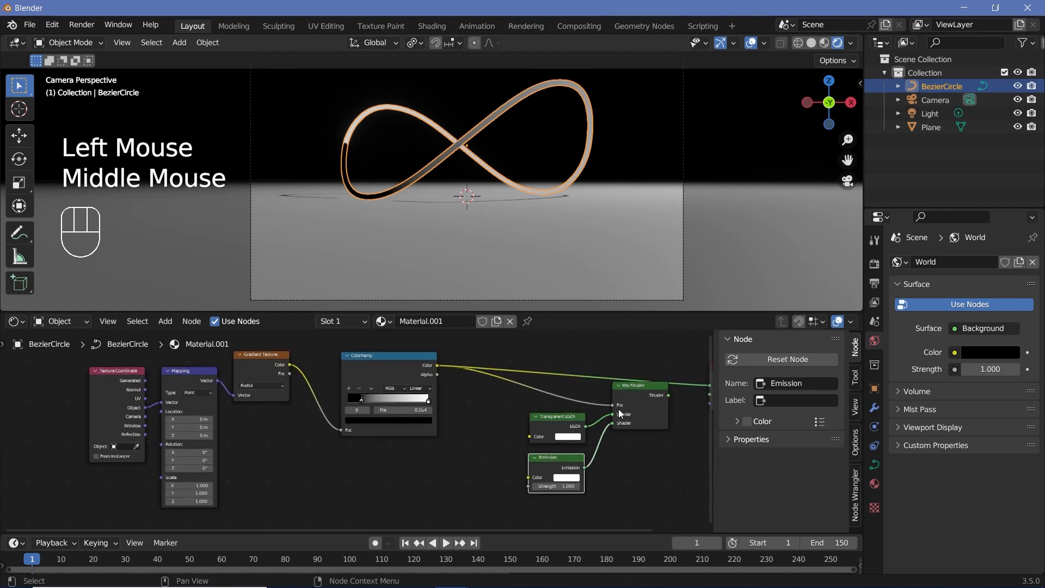
scroll(305, 434, down, 2)
drag(155, 365, 359, 396)
drag(360, 396, 204, 387)
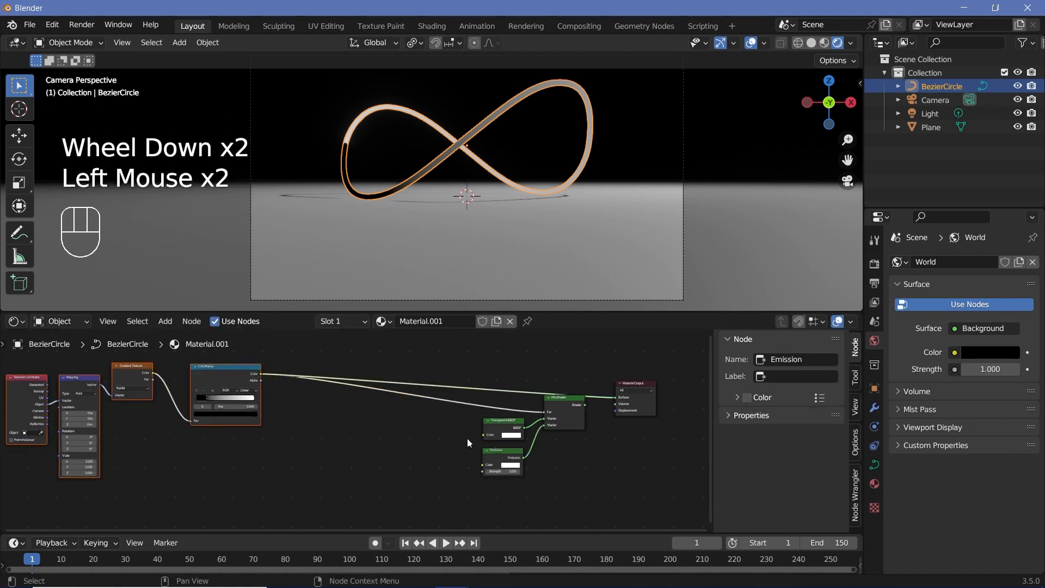
click(509, 461)
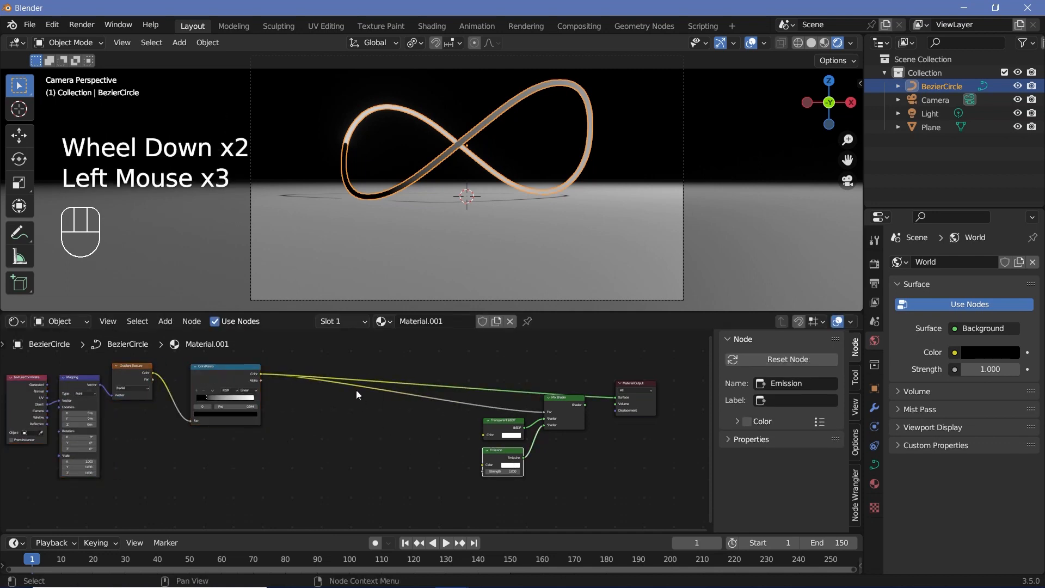
Duplicate the ColorRamp, place the copy below the original, and connect the Gradient Texture's Color to its Fac input
click(238, 376)
middle_drag(239, 377, 335, 361)
key(shift+d)
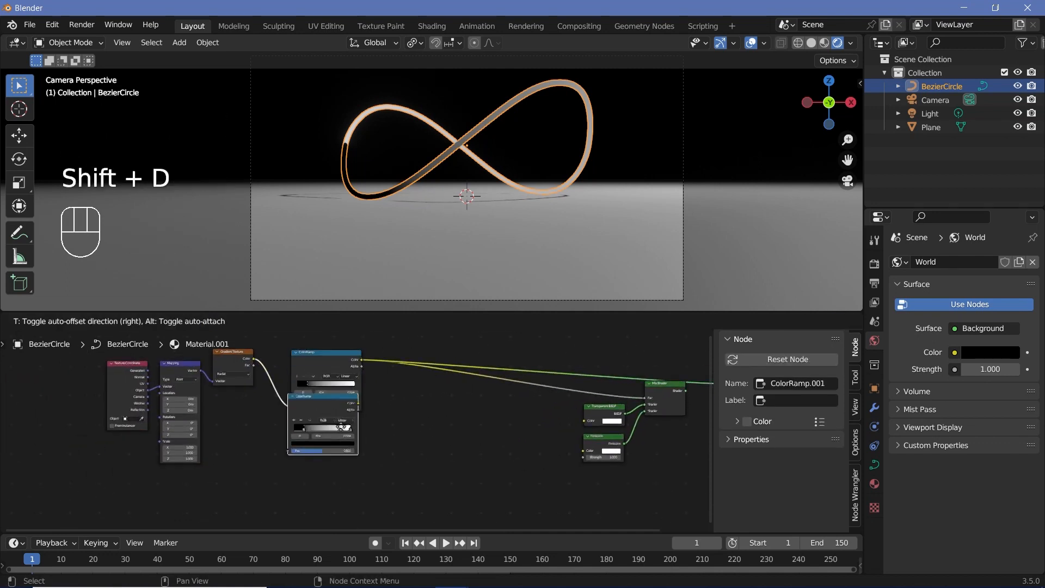
click(351, 464)
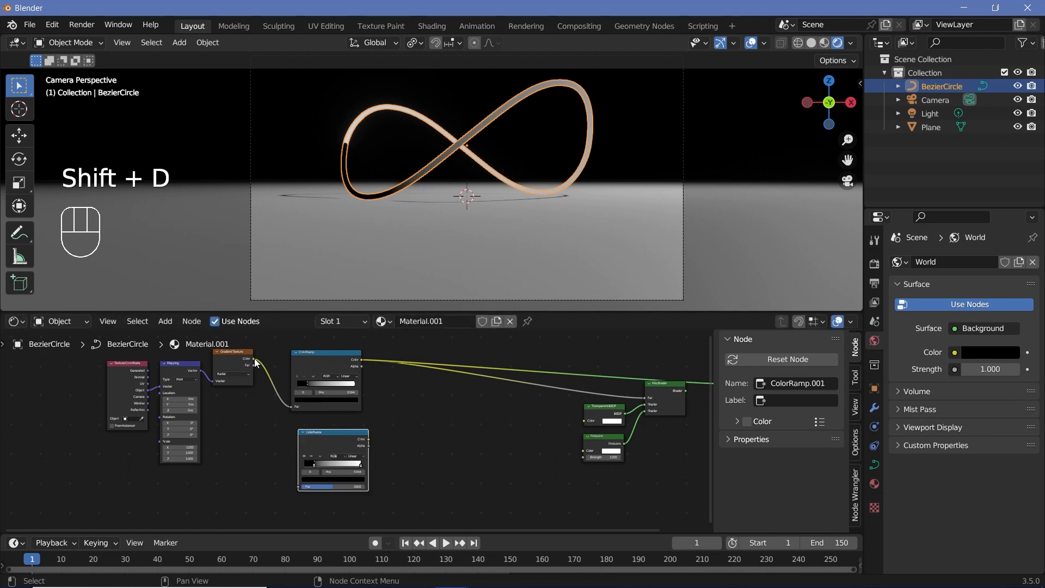
drag(253, 364, 299, 488)
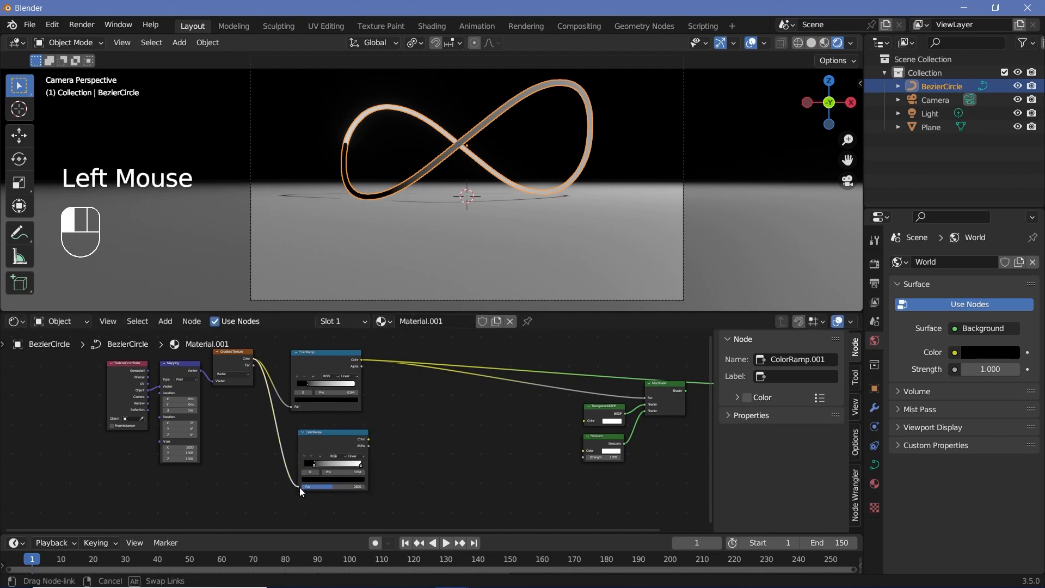
Connect the duplicated ColorRamp's Color to the Emission Color and route the Mix Shader back into the Material Output's Surface
drag(369, 438, 584, 451)
click(618, 443)
middle_drag(637, 412, 501, 414)
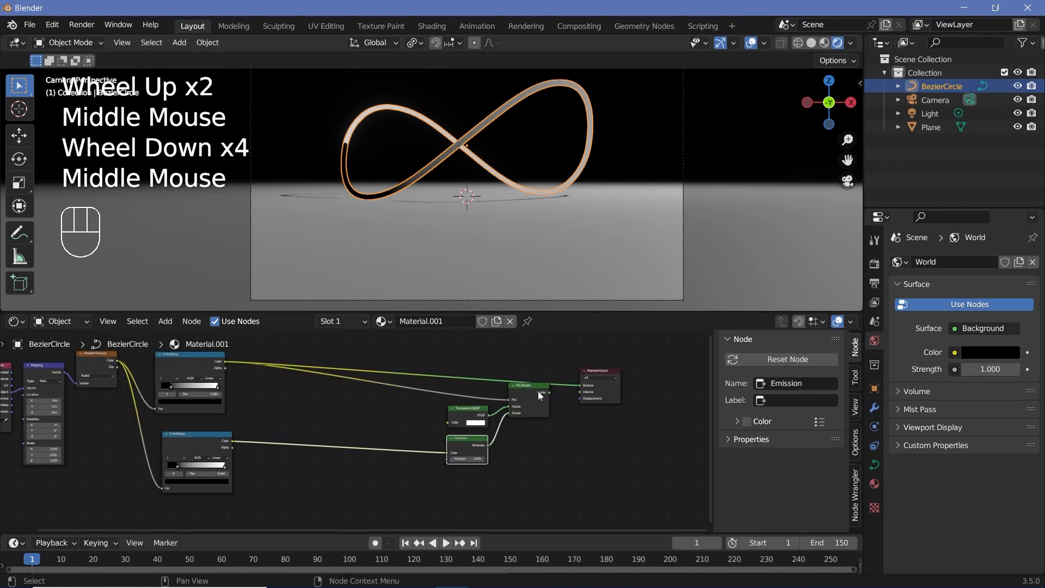
click(509, 396)
ctrl+shift+click(530, 391)
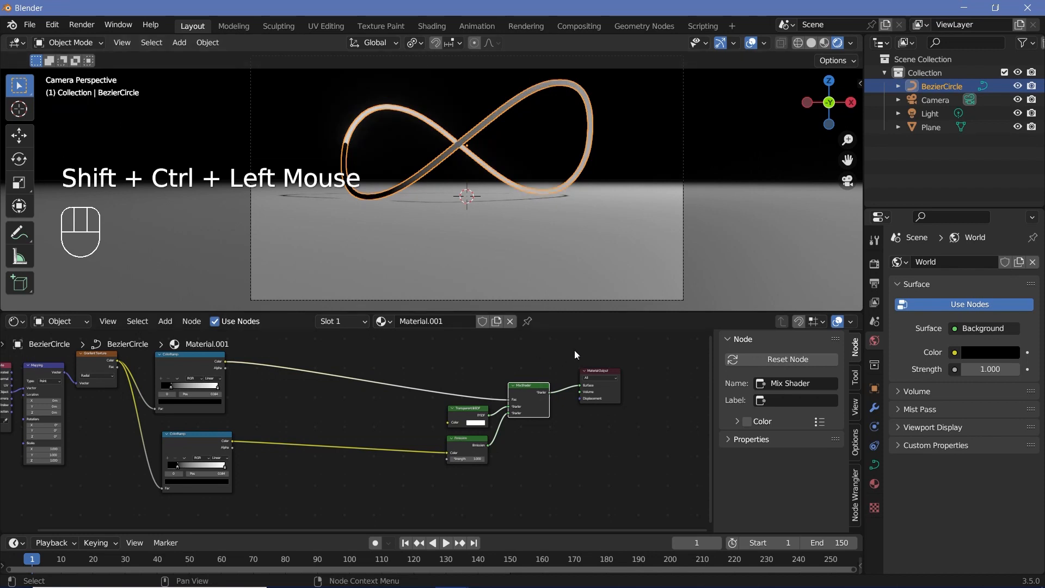
Add three stops to the lower ColorRamp and spread them out, with the first at about 0.388 and the last at about 0.807
middle_drag(363, 442, 593, 409)
scroll(448, 459, up, 5)
middle_drag(456, 420, 426, 453)
scroll(427, 453, up, 2)
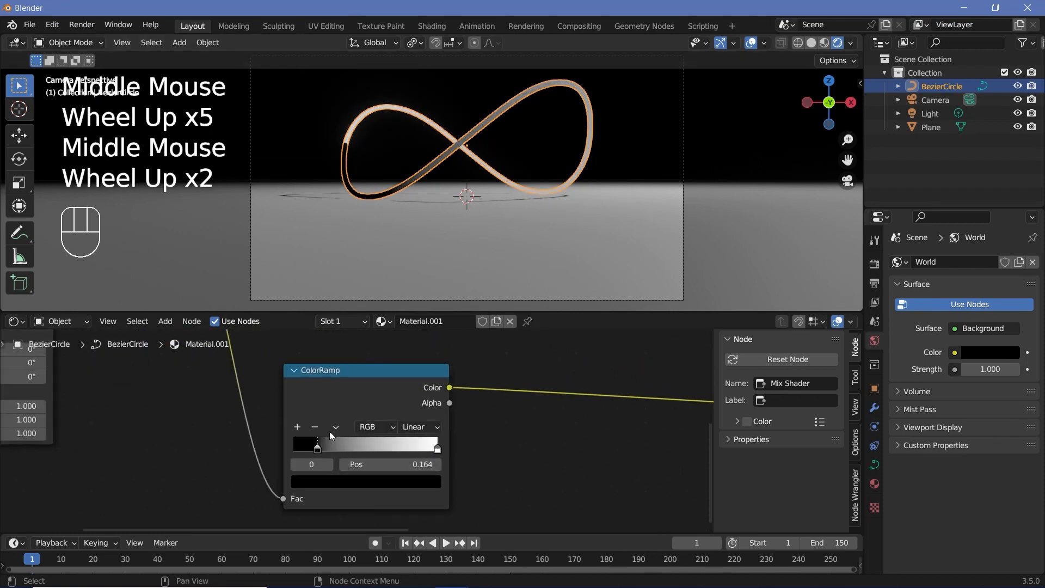
click(297, 426)
click(297, 426)
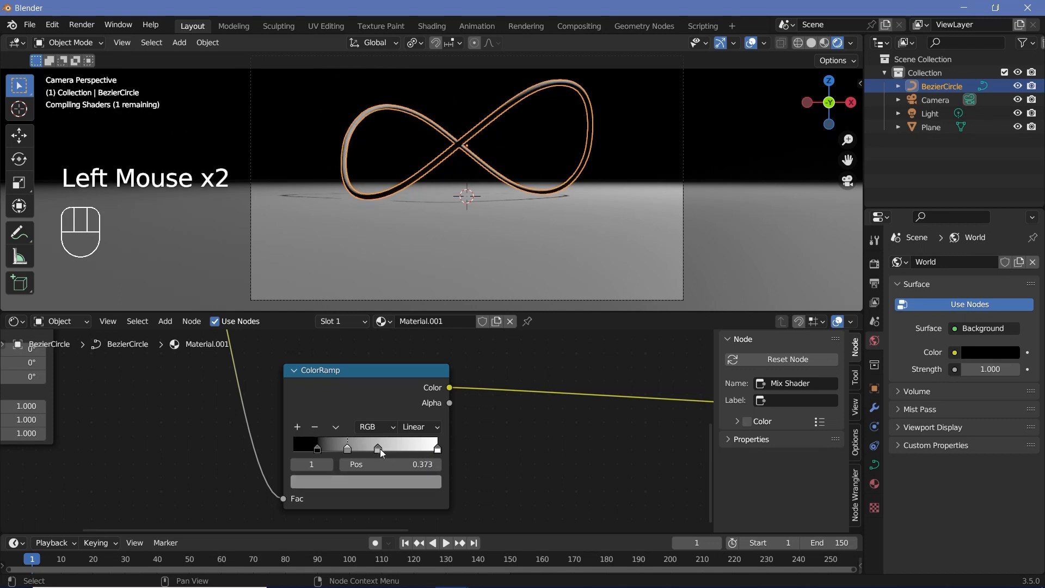
click(296, 426)
drag(379, 449, 410, 449)
mouse_move(348, 449)
mouse_down()
mouse_move(376, 449)
mouse_move(350, 453)
mouse_up()
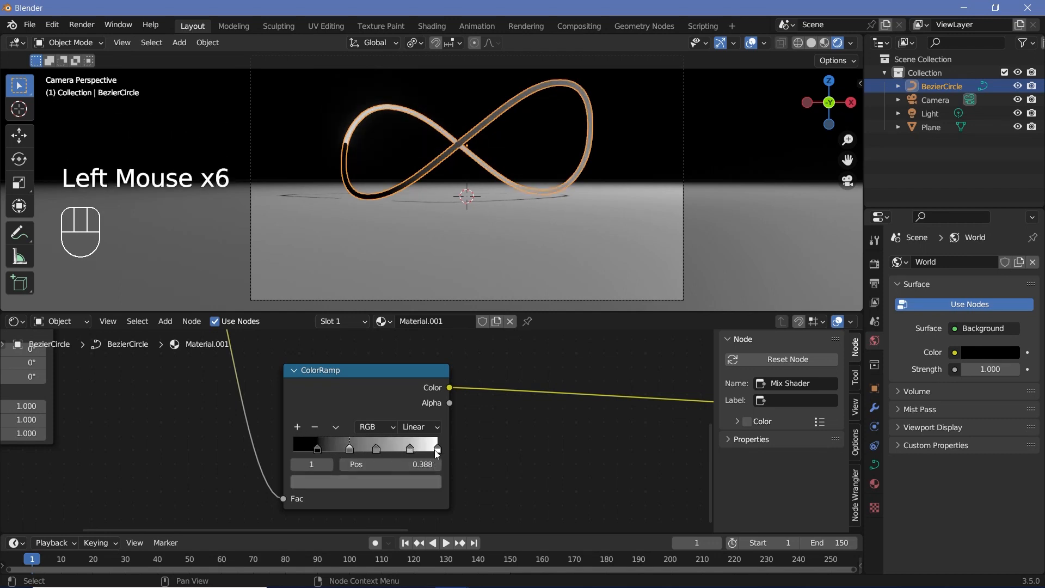
Color the lower ColorRamp's end stop at 1.000 red and the stop at 0.807 bright purple
click(437, 450)
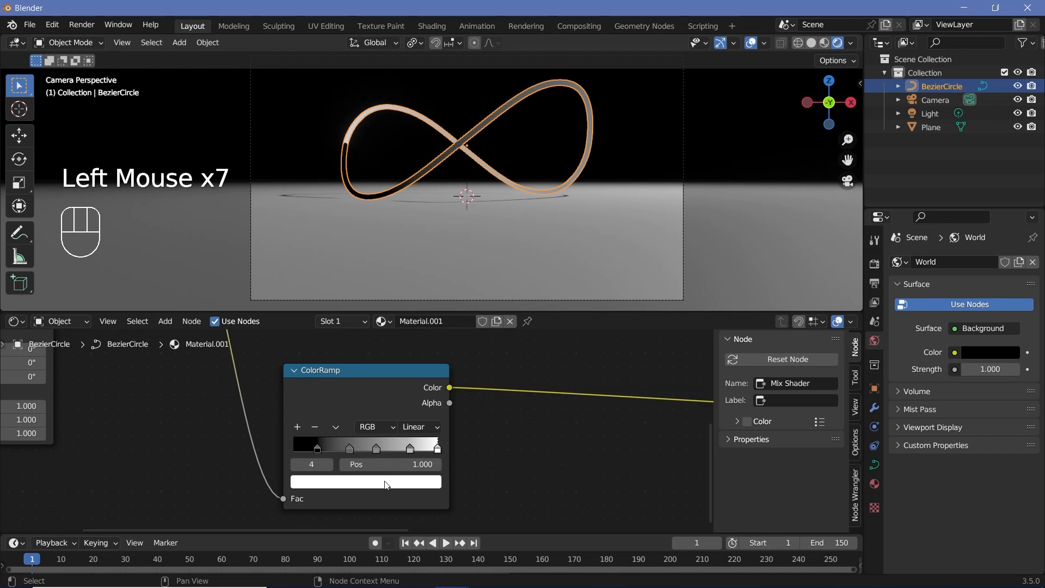
click(386, 483)
ctrl+drag(353, 340, 339, 386)
click(410, 450)
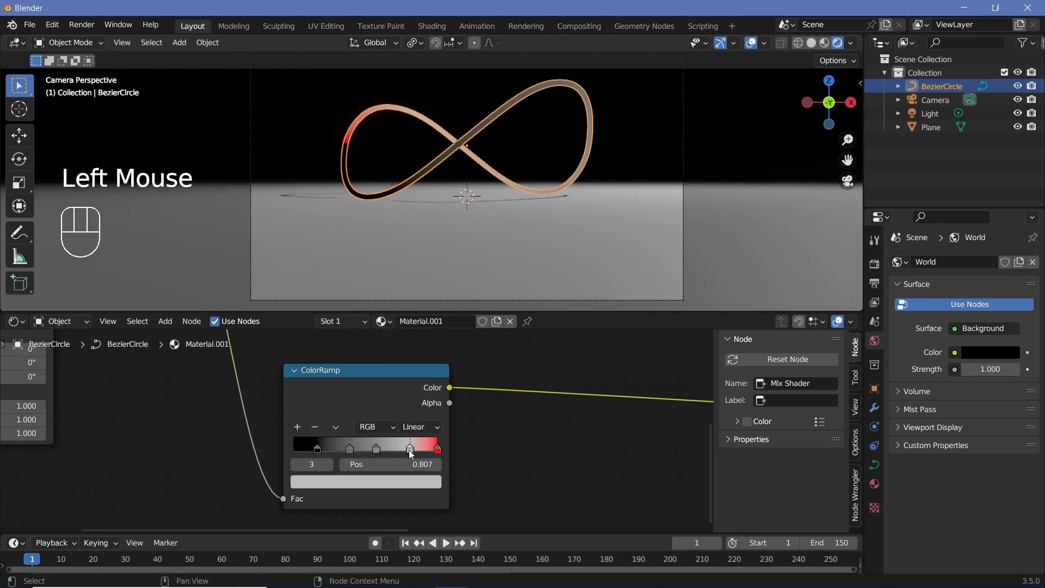
click(400, 481)
drag(407, 298, 410, 283)
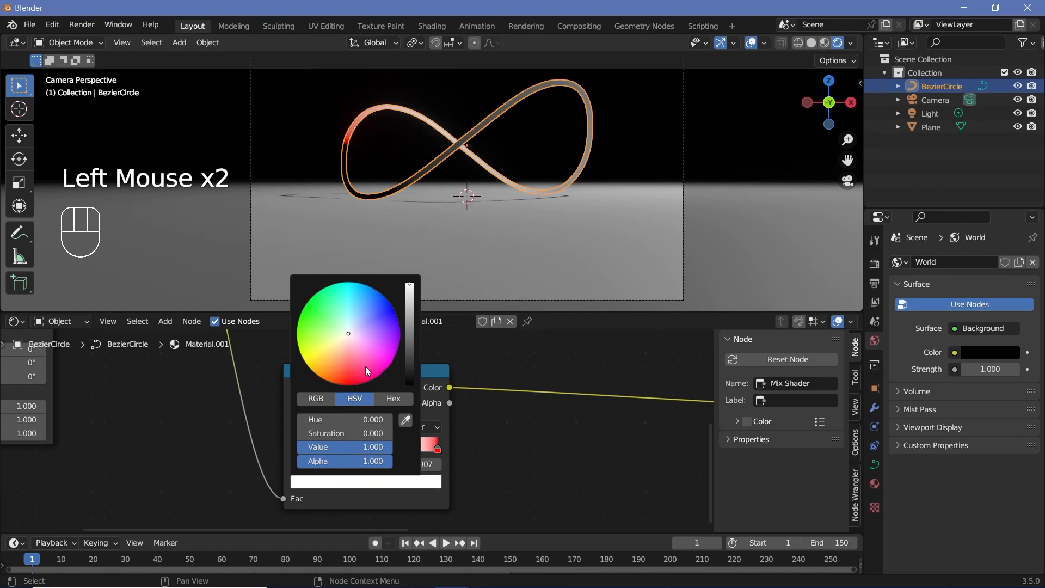
ctrl+drag(367, 371, 393, 308)
Color the lower ColorRamp's middle stop pure blue (hue 0.667) and the stop at 0.388 bright cyan (hue 0.500)
click(375, 449)
click(391, 480)
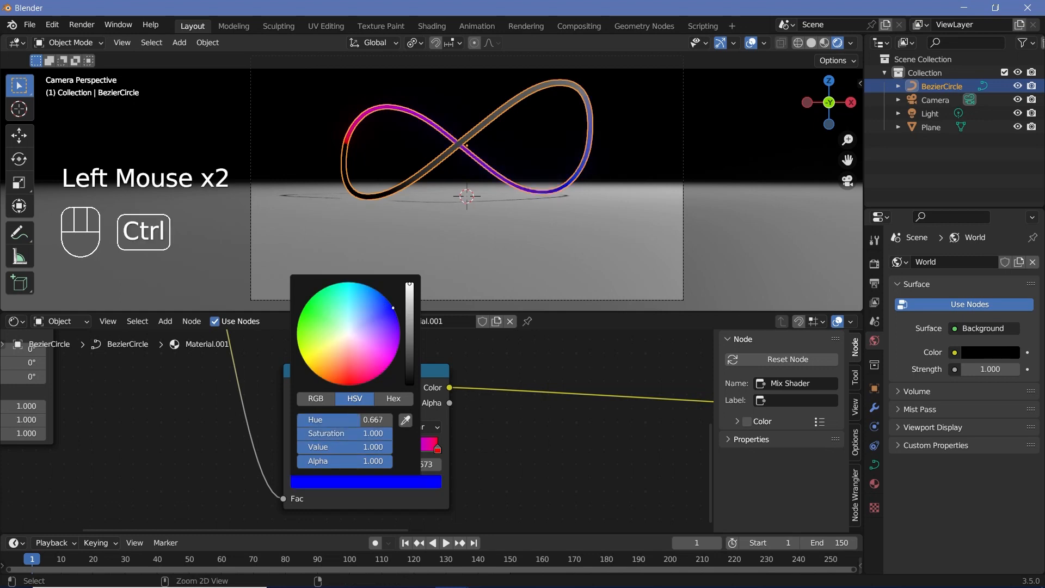
click(350, 449)
click(364, 483)
ctrl+drag(344, 331, 349, 282)
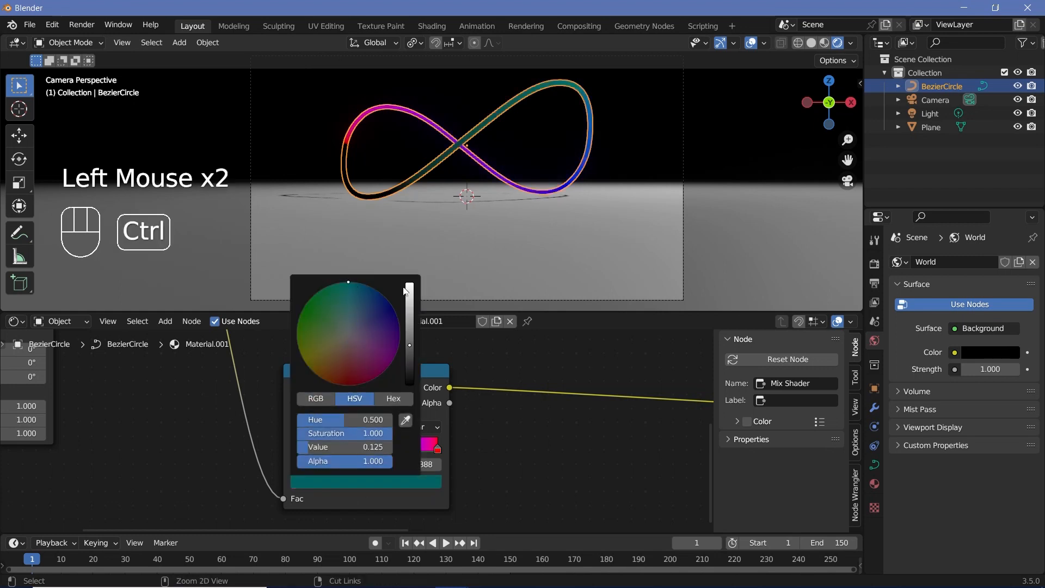
click(410, 291)
Set the lower ColorRamp to Ease, shift the black stop slightly inward, and move the red stop to 0.975 and the purple one to 0.796
click(325, 451)
mouse_move(437, 448)
mouse_down()
mouse_move(440, 433)
mouse_move(442, 442)
mouse_up()
scroll(400, 444, up, 2)
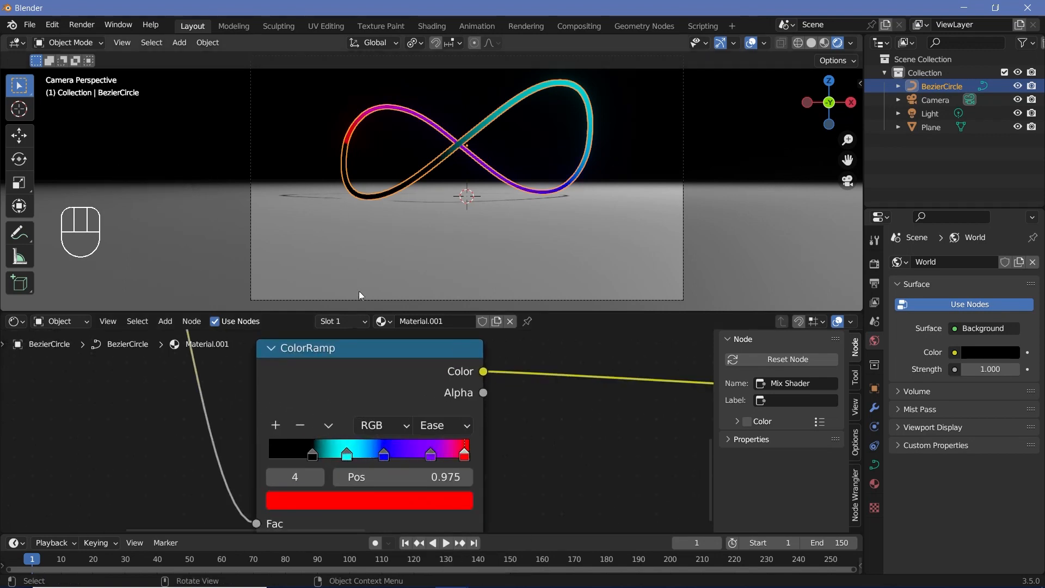
click(430, 454)
click(431, 455)
scroll(560, 390, down, 4)
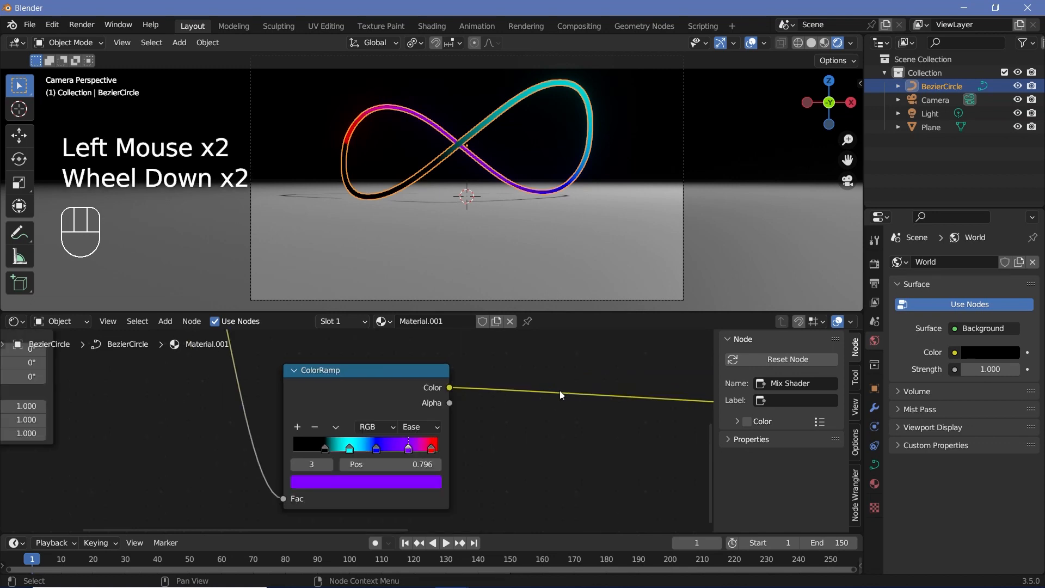
Select the Emission node and hide the viewport overlays to show the tube without its selection outline
middle_drag(543, 409, 352, 415)
scroll(354, 428, down, 2)
click(575, 422)
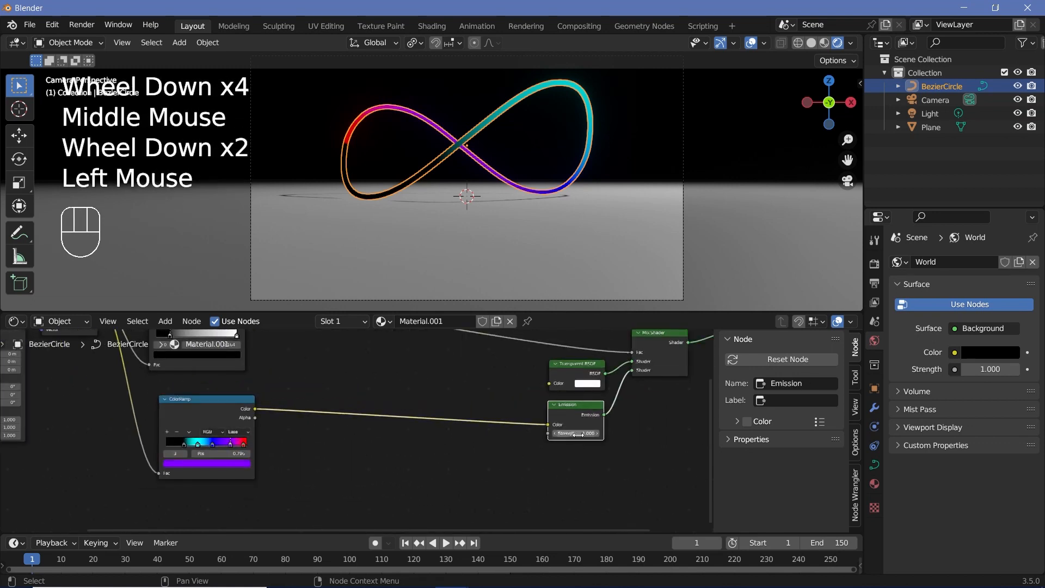
click(752, 42)
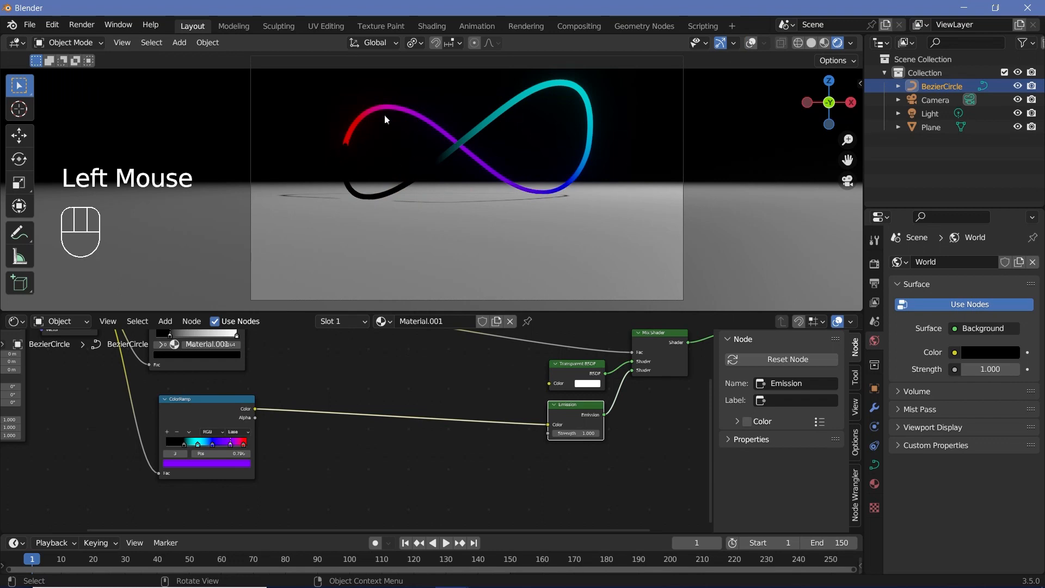
middle_drag(457, 366, 407, 394)
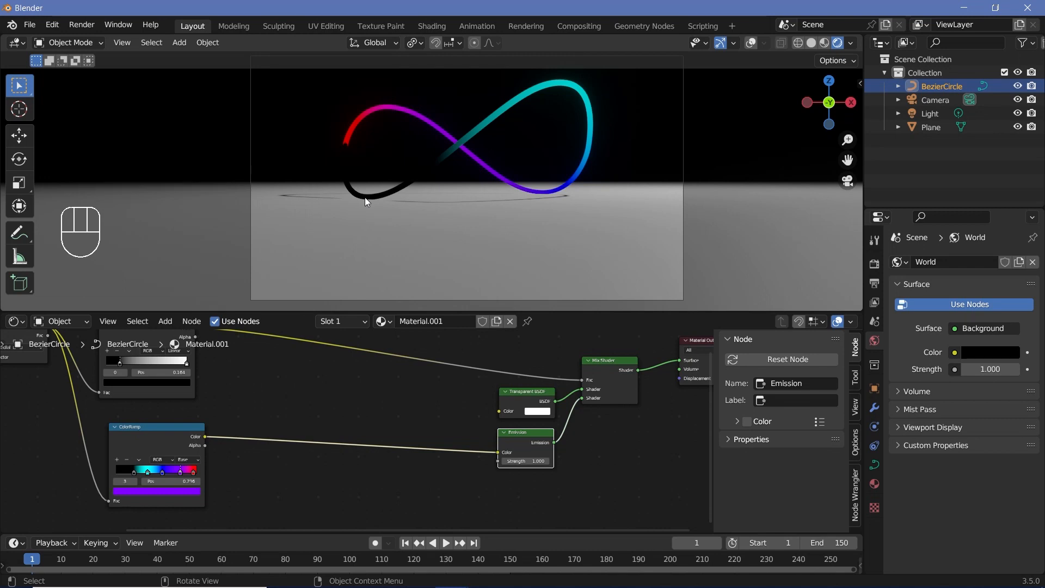
Set the tube material's Blend Mode to Alpha Hashed and inspect the transparent part of the tube
click(874, 484)
scroll(922, 494, down, 2)
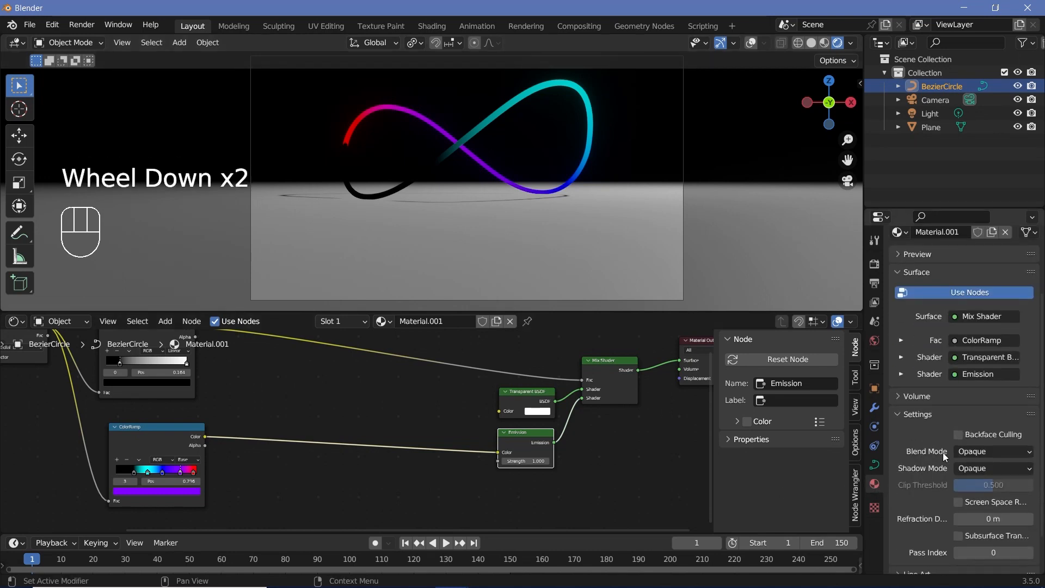
click(958, 451)
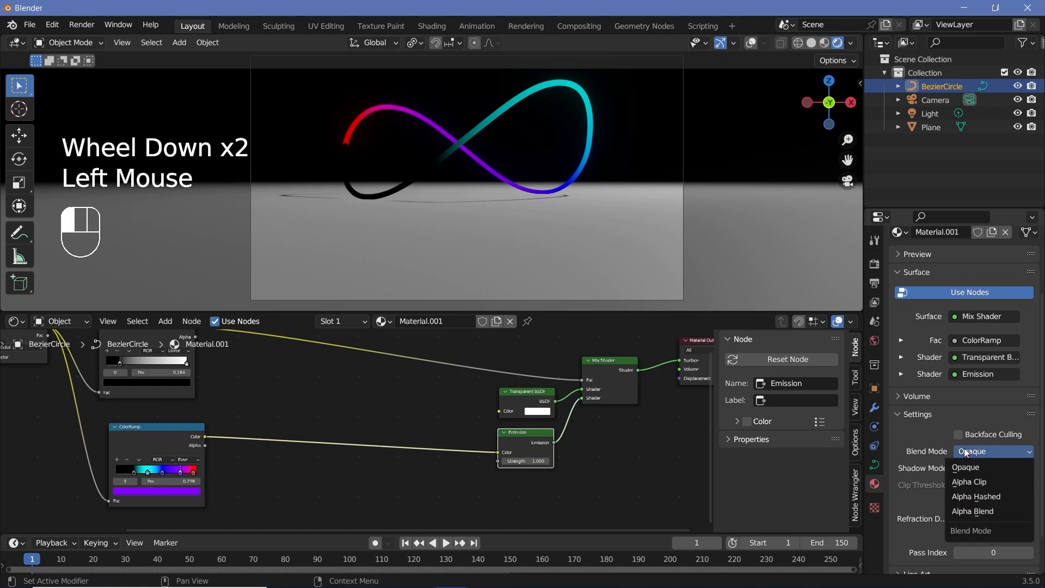
click(975, 497)
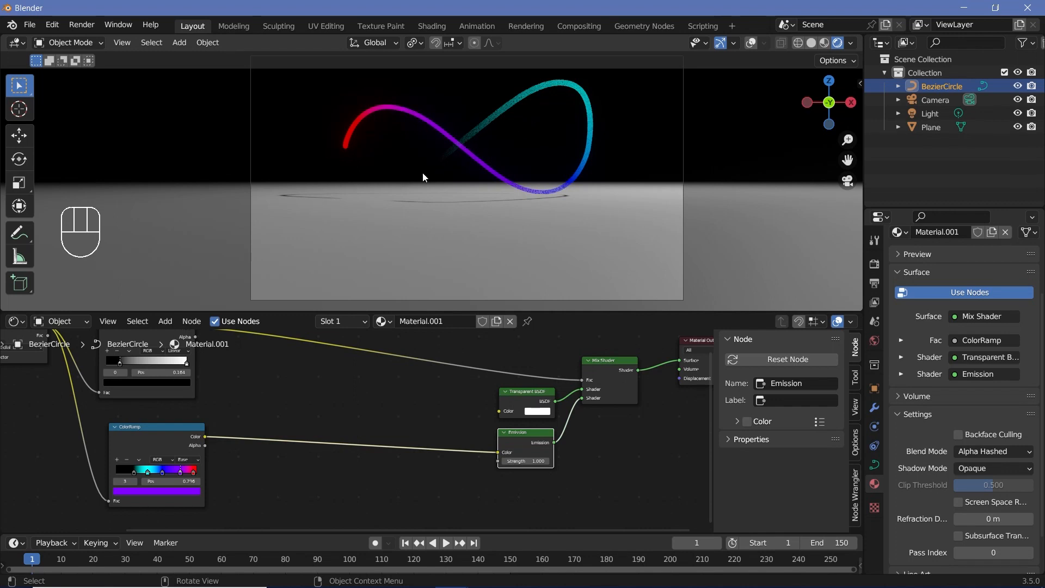
scroll(490, 147, up, 3)
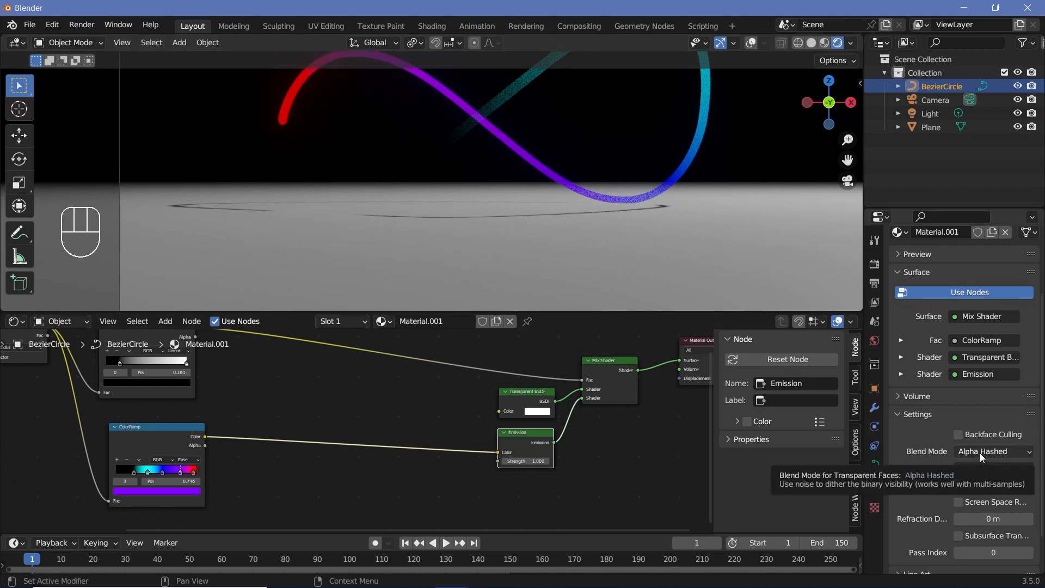
scroll(571, 266, down, 6)
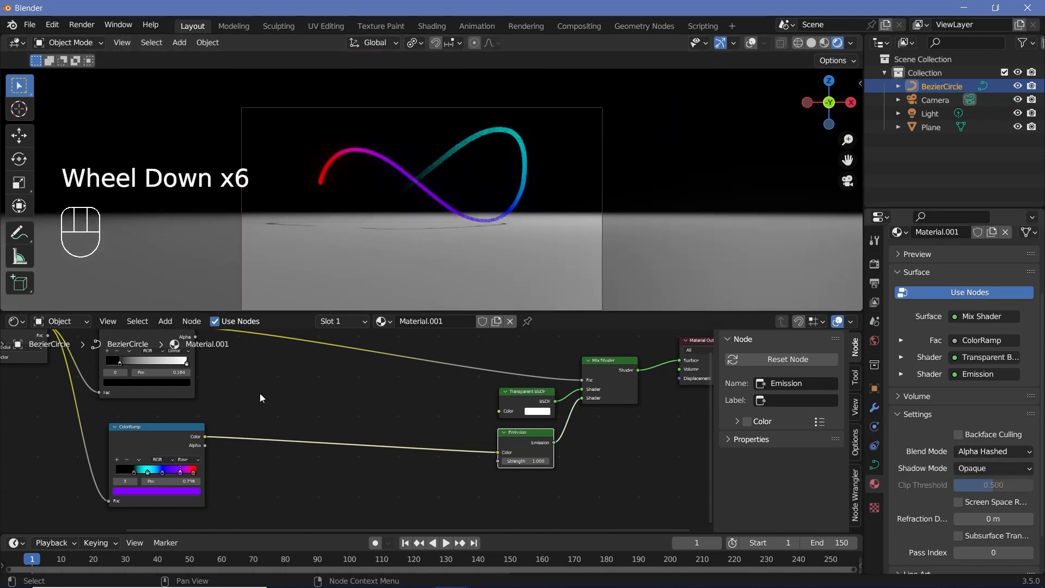
Add a Math node between the ColorRamps and the shader nodes and set its operation to Multiply
middle_drag(380, 426, 519, 448)
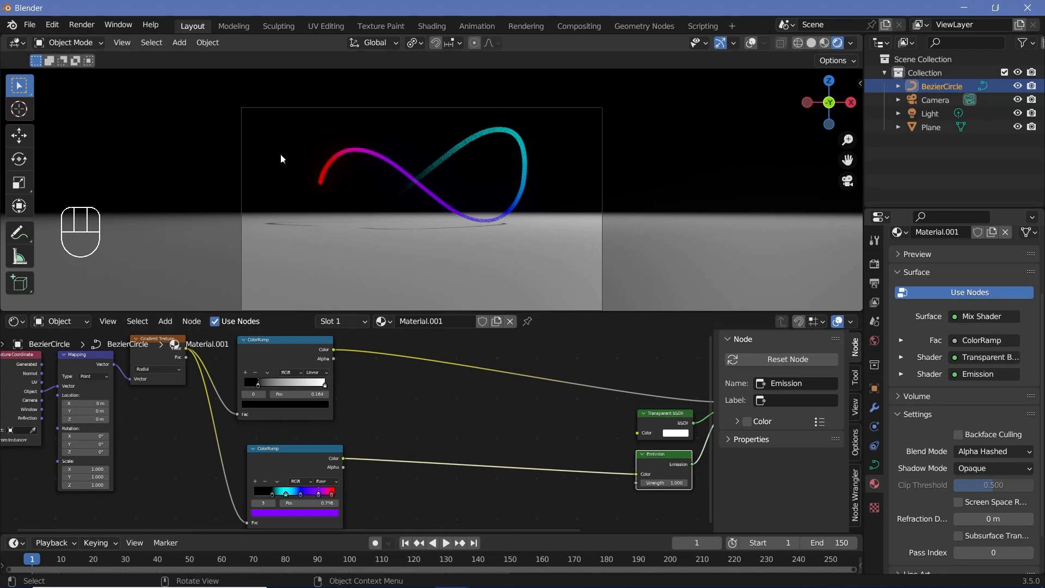
key(shift)
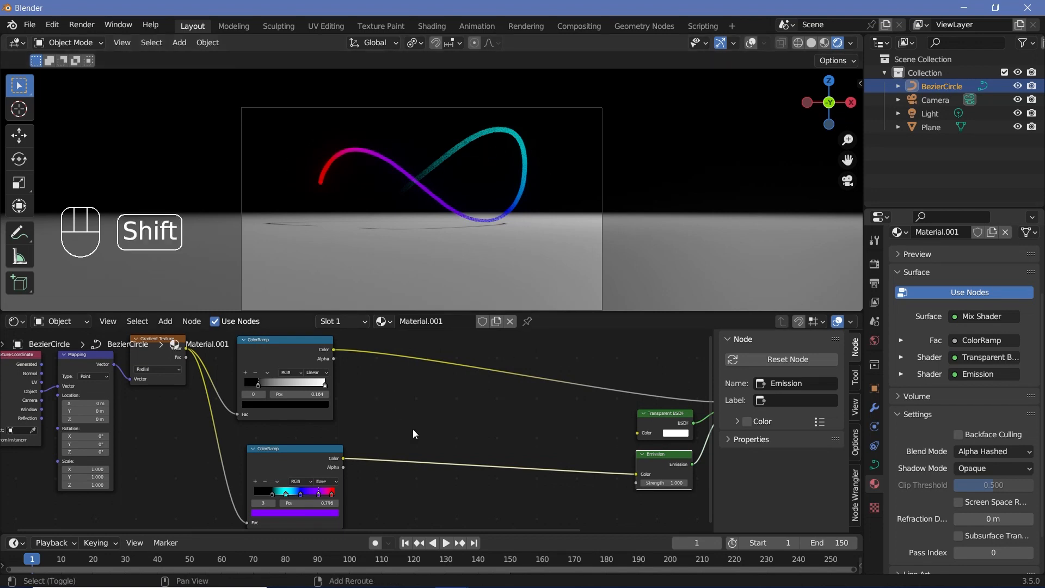
key(shift+a)
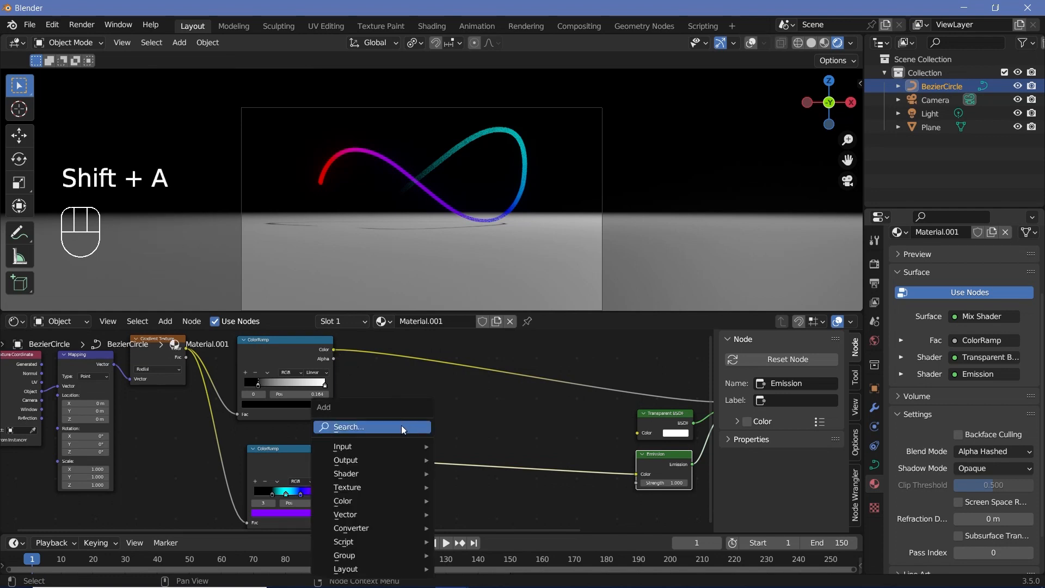
click(401, 426)
text(mul)
key(BackSpace)
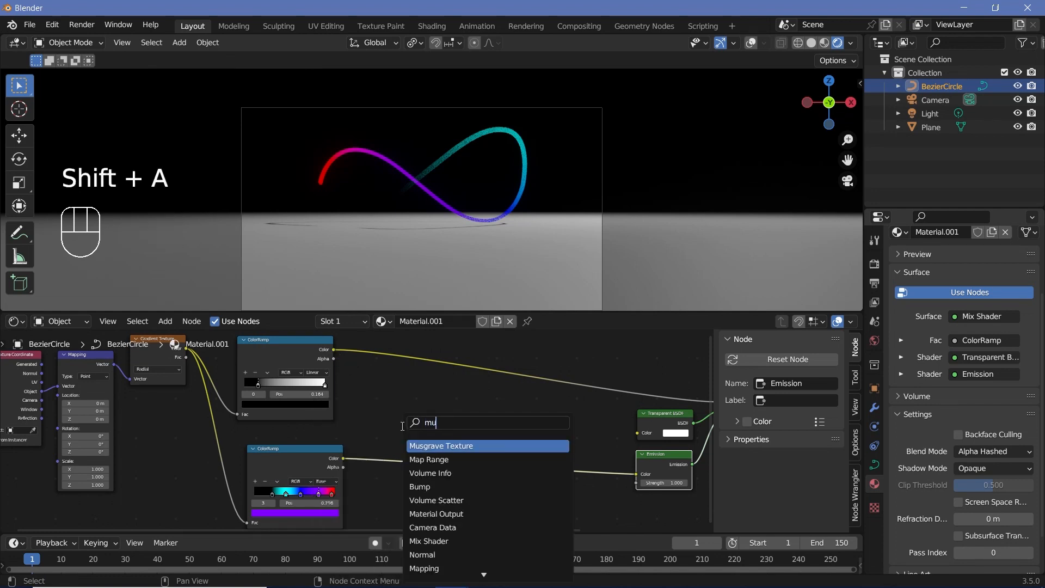
key(BackSpace)
click(418, 459)
click(393, 385)
click(413, 410)
click(410, 449)
Connect the upper ColorRamp's Color through the Multiply node to the Emission Strength and raise the multiplier for a strong glow
drag(334, 350, 392, 430)
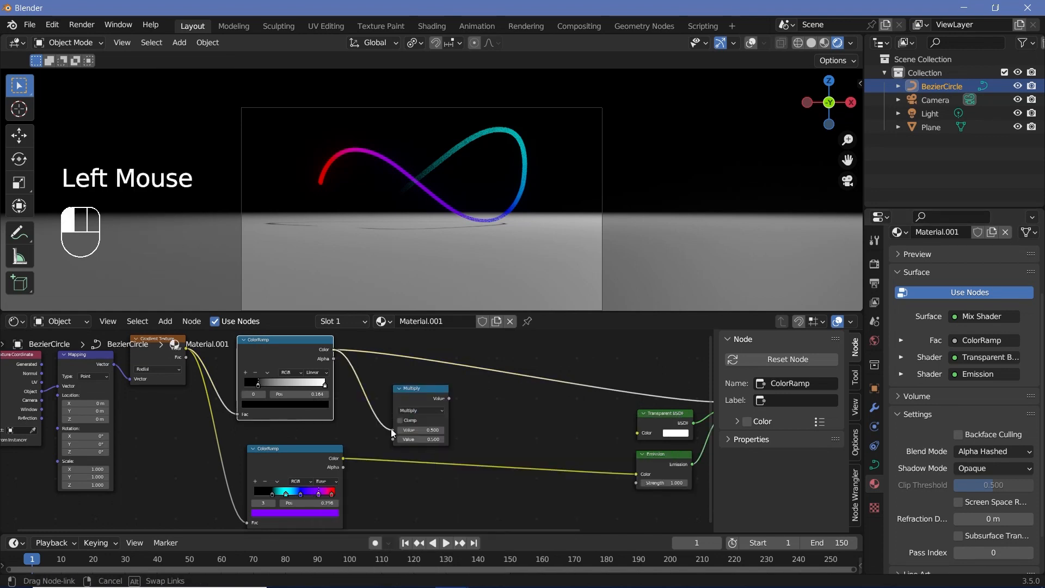
drag(449, 399, 639, 483)
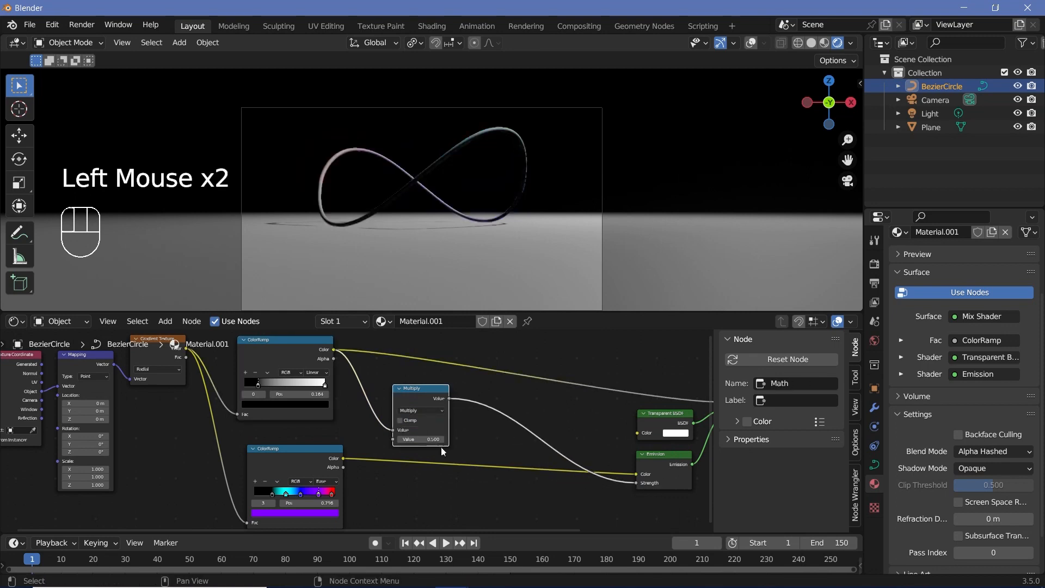
drag(433, 439, 569, 439)
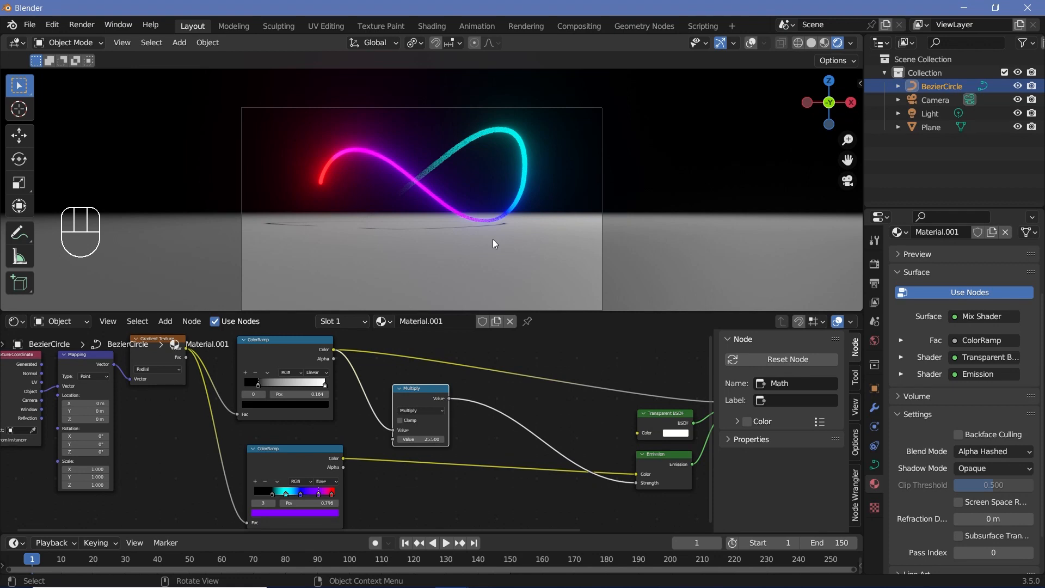
Switch the Math node to Power and try out exponents of 4.1, 11.1 and finally -4.1 on the glow
click(422, 410)
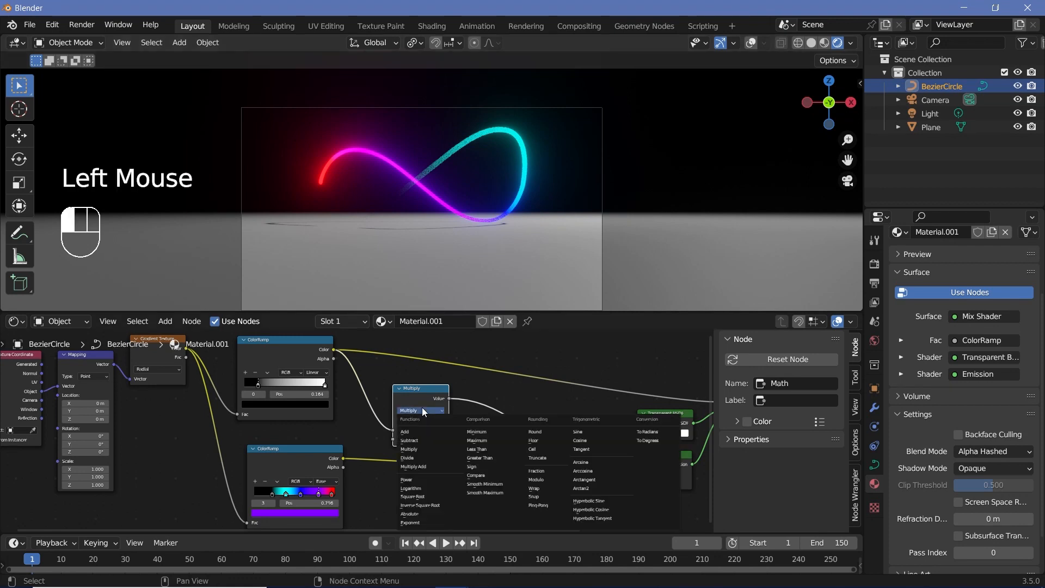
click(418, 479)
scroll(430, 205, up, 1)
drag(421, 440, 409, 439)
click(292, 362)
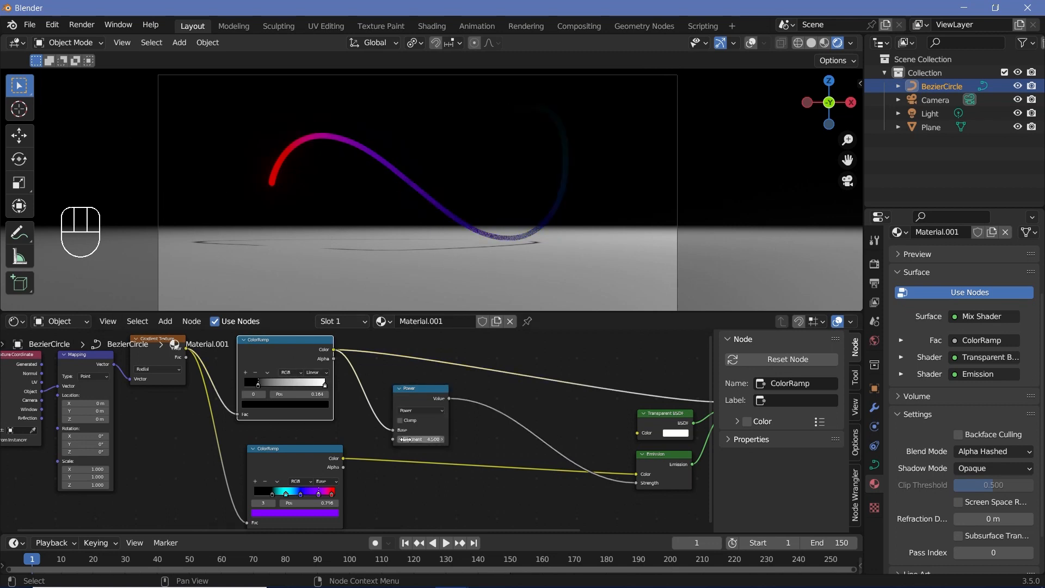
drag(408, 439, 422, 439)
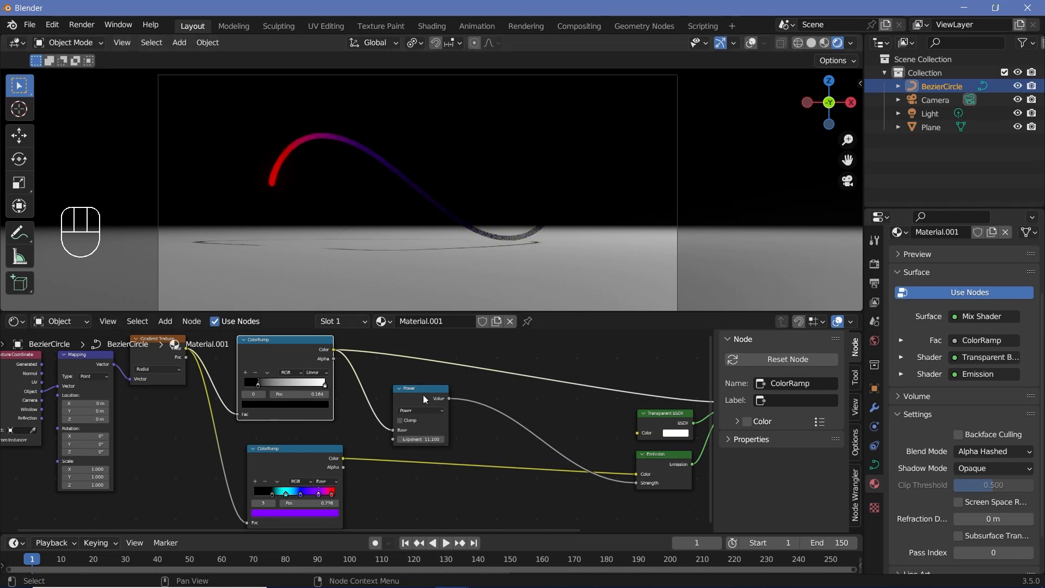
mouse_move(411, 439)
mouse_down()
mouse_move(433, 439)
mouse_move(391, 440)
mouse_up()
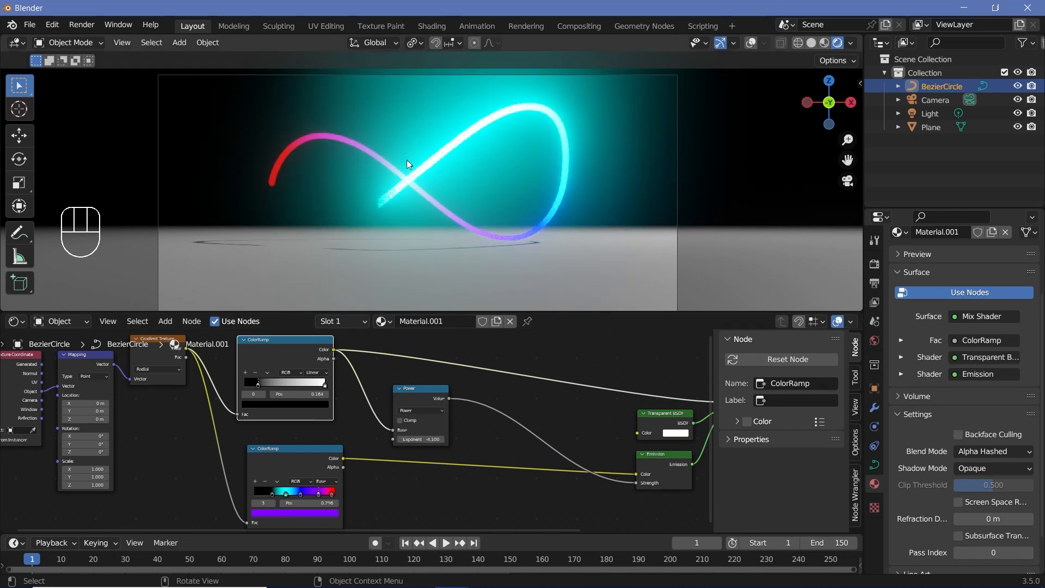
Move the Math node down beside the lower ColorRamp and set its operation back to Multiply
drag(414, 401, 435, 493)
middle_drag(434, 493, 495, 458)
click(494, 473)
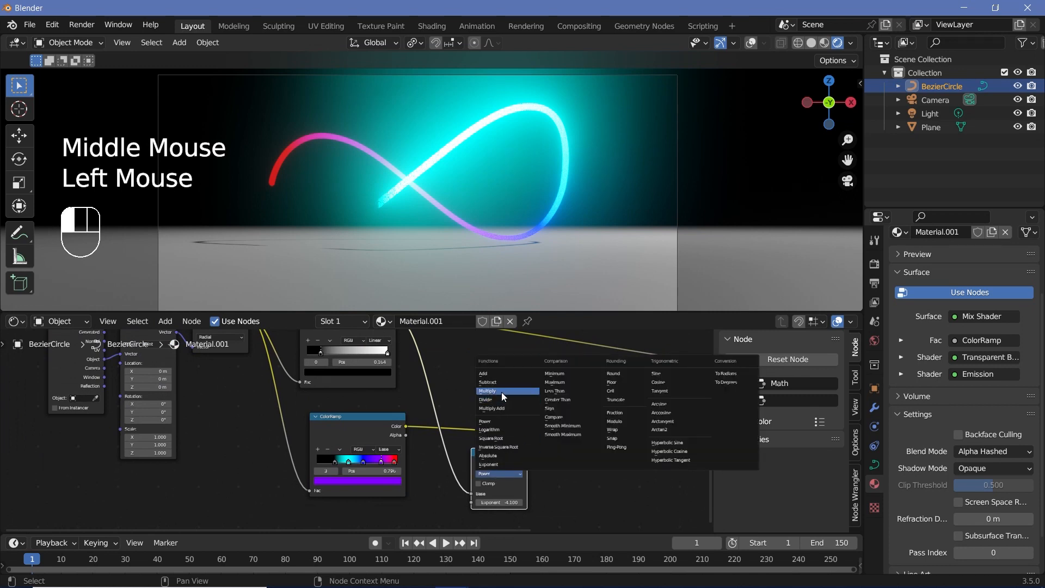
click(502, 392)
drag(484, 452, 466, 459)
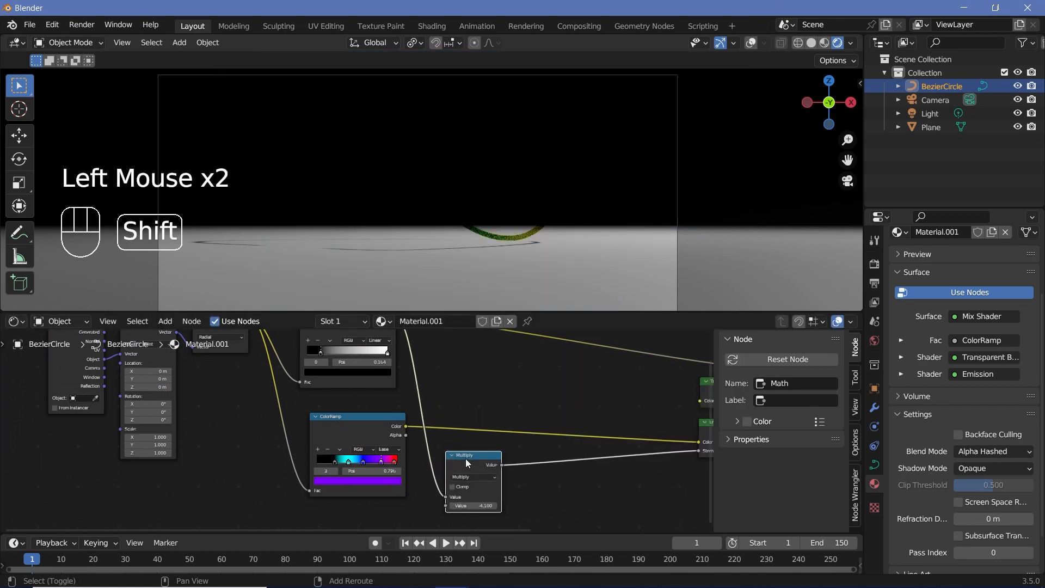
Duplicate the Multiply node, place the copy just beside and below it, and set the copy's operation to Power
key(shift+d)
middle_drag(508, 497, 449, 392)
scroll(471, 415, up, 2)
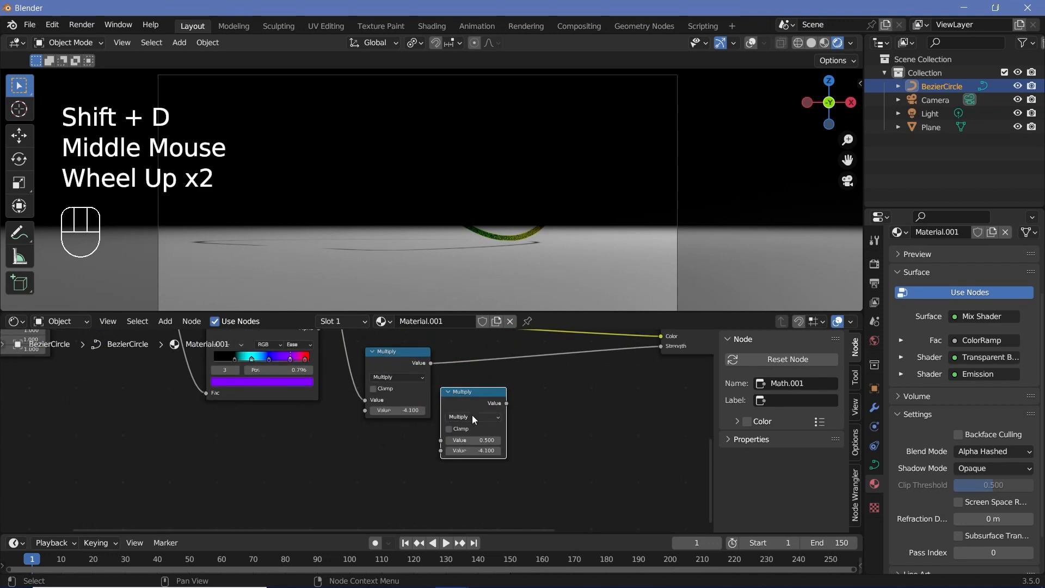
click(473, 416)
click(466, 497)
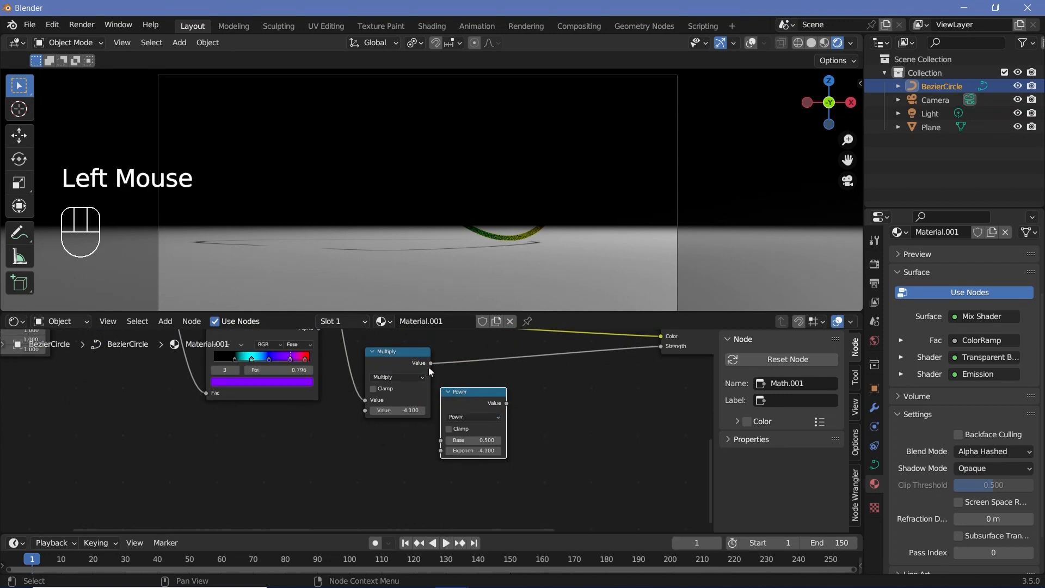
Connect the Multiply node's Value to the Power node's Base, and set the multiplier to 5 and the exponent to 3
drag(430, 364, 442, 441)
click(466, 399)
double_click(399, 411)
key(Return)
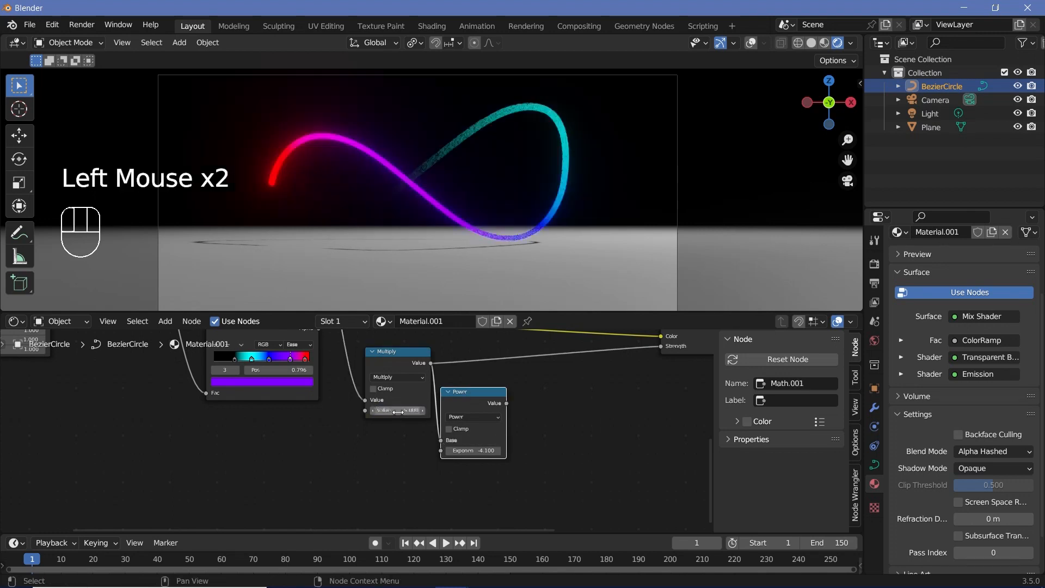
click(475, 451)
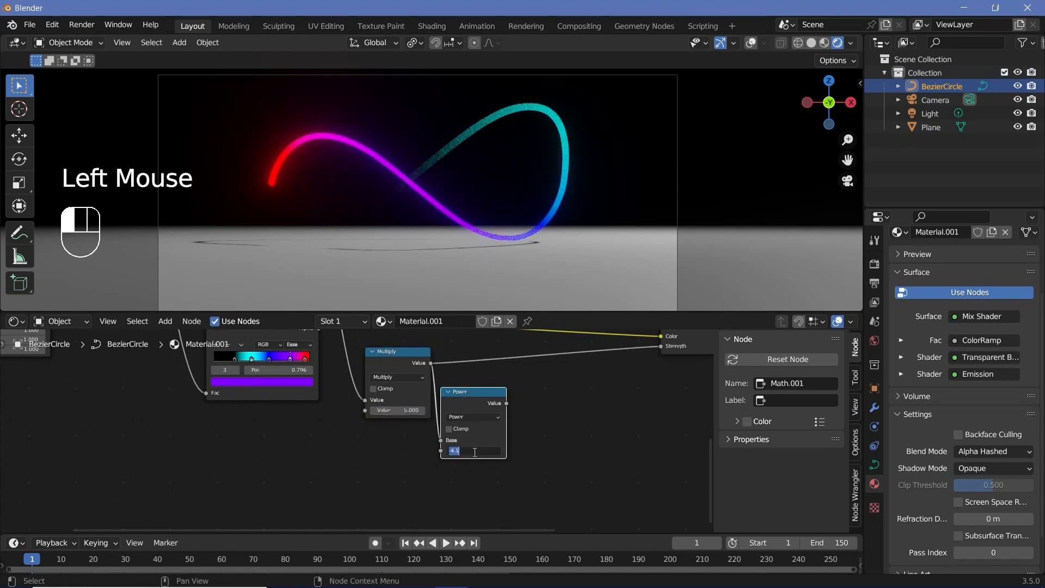
text(3)
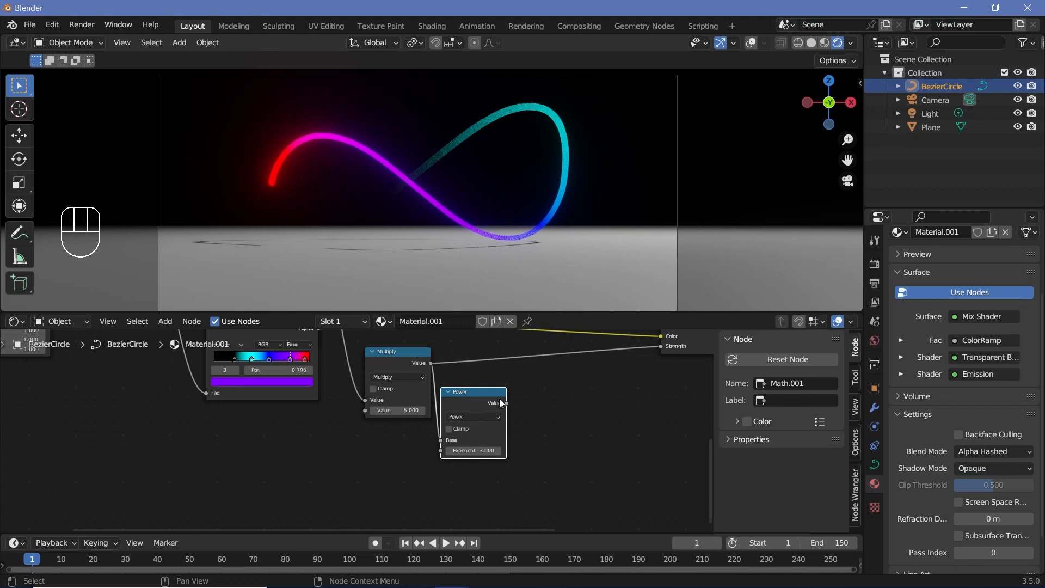
click(500, 403)
drag(504, 403, 515, 429)
click(383, 351)
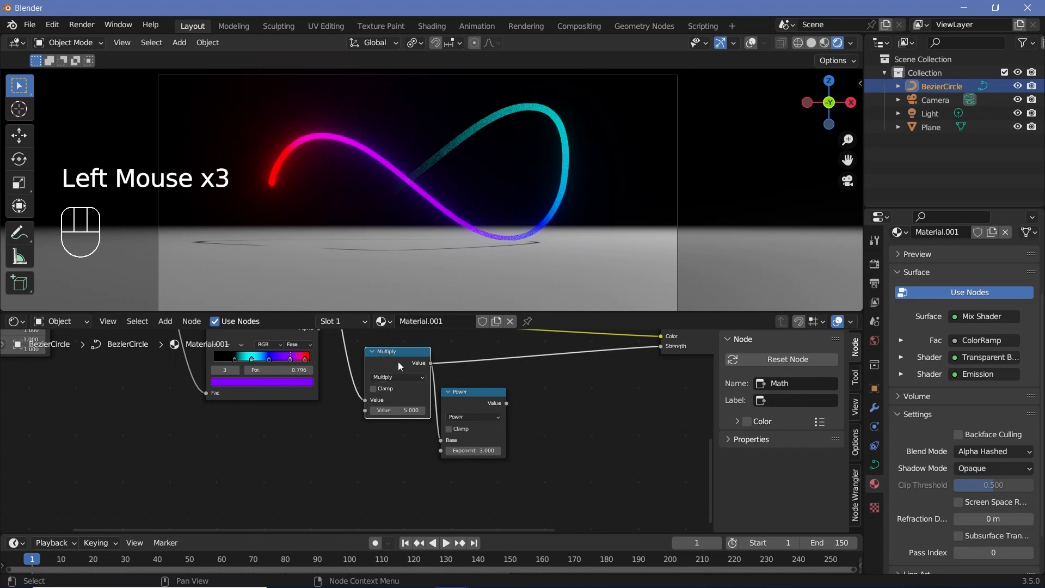
click(397, 361)
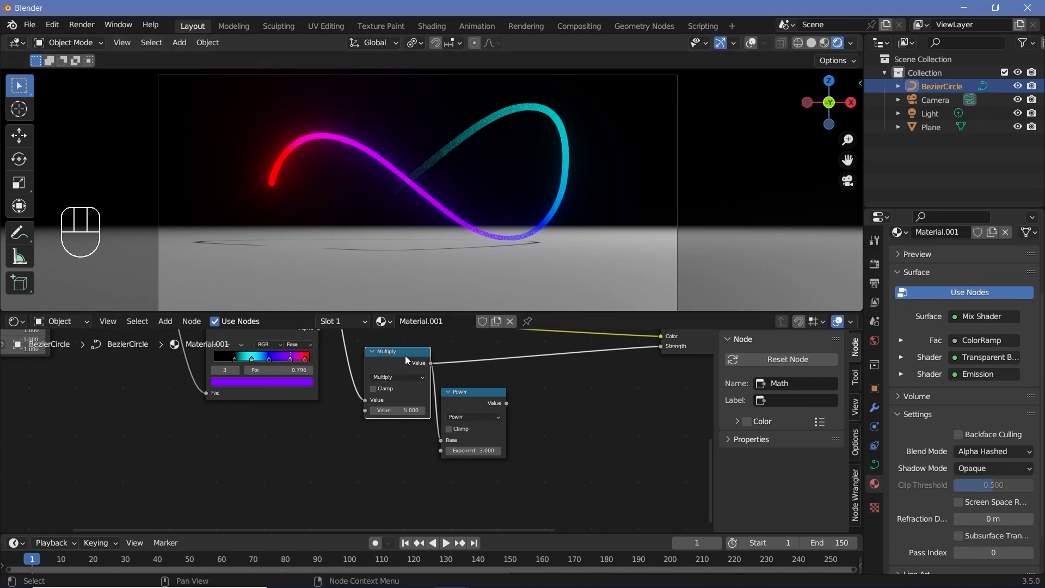
Duplicate the Power node, place the copy just beyond the original, and set the copy's operation to Add
click(445, 148)
key(shift+a)
click(480, 399)
key(shift+d)
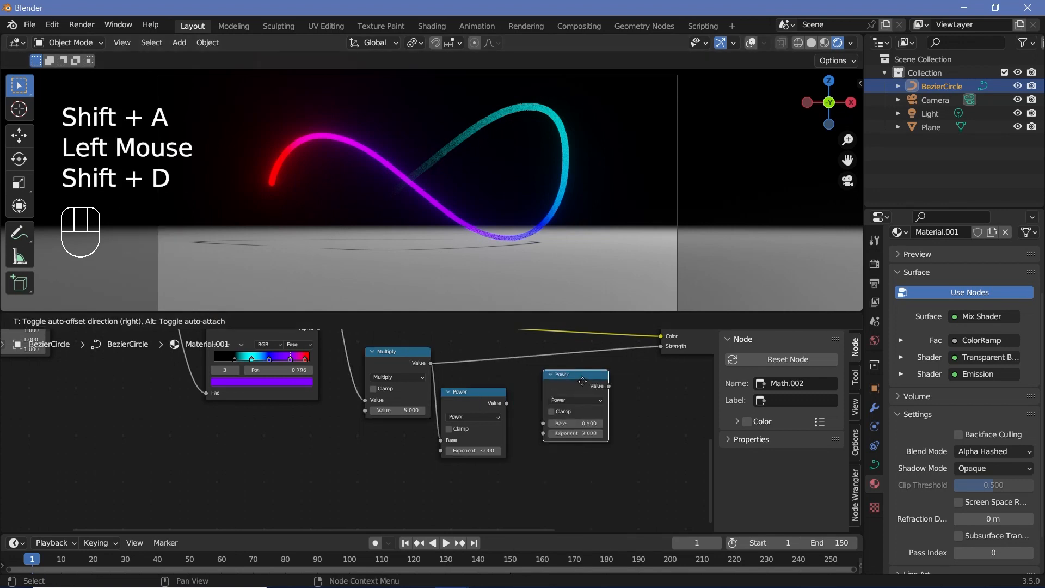
click(582, 381)
click(575, 400)
click(566, 426)
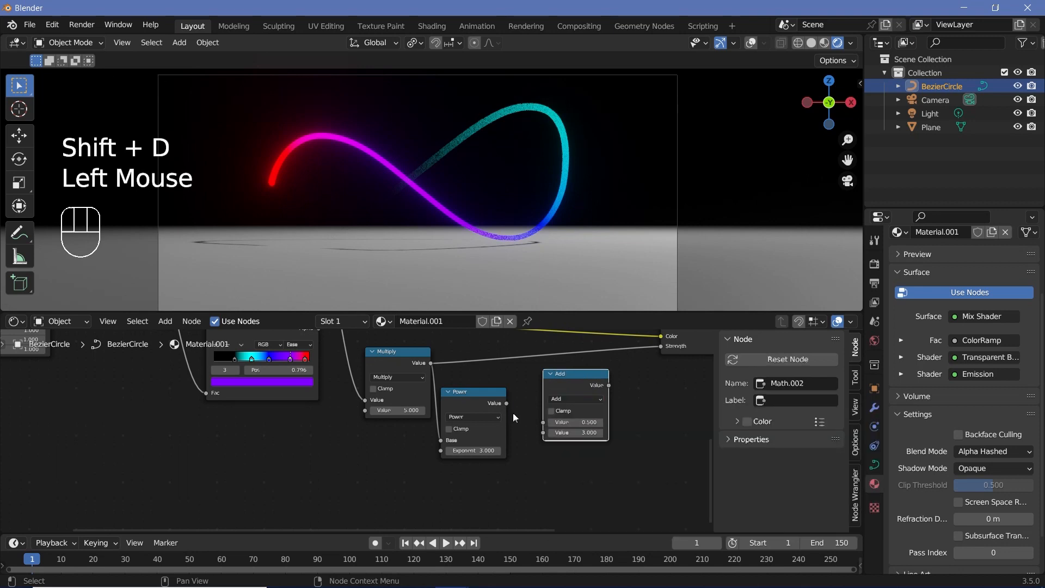
Feed the Power and Multiply values into the Add node, move Power lower, and connect Add to the Emission Strength
drag(506, 403, 543, 433)
drag(430, 363, 543, 422)
drag(479, 393, 499, 433)
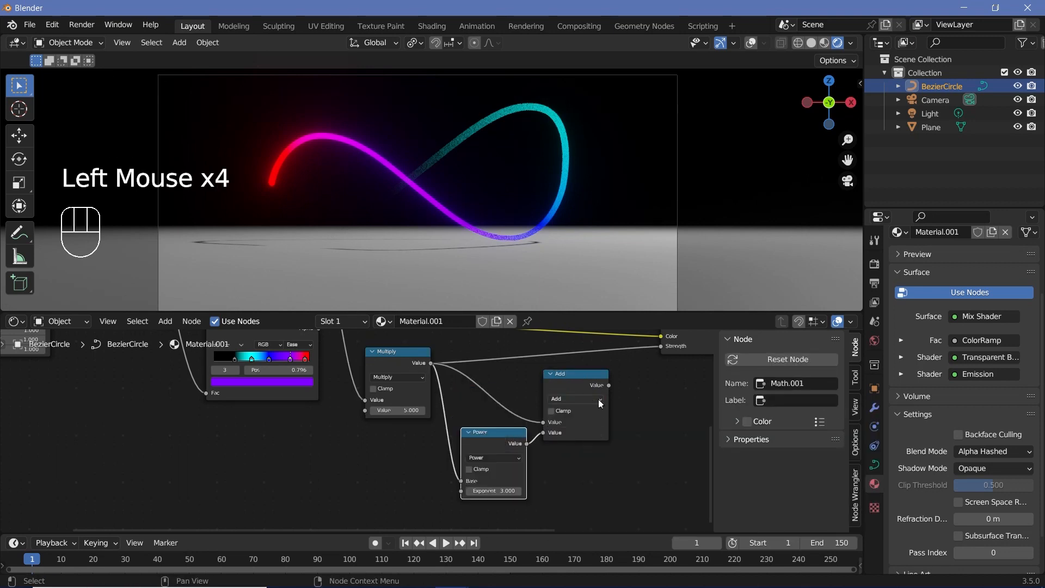
drag(608, 385, 666, 420)
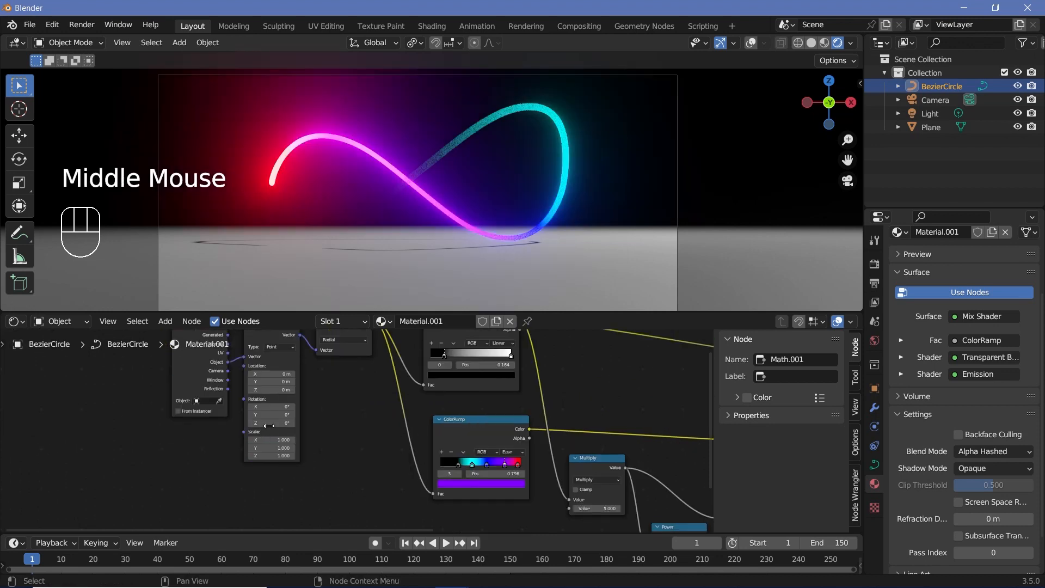
Try out a Z rotation of -485° on the Mapping node to shift the gradient along the tube
drag(268, 423, 152, 422)
scroll(584, 400, down, 3)
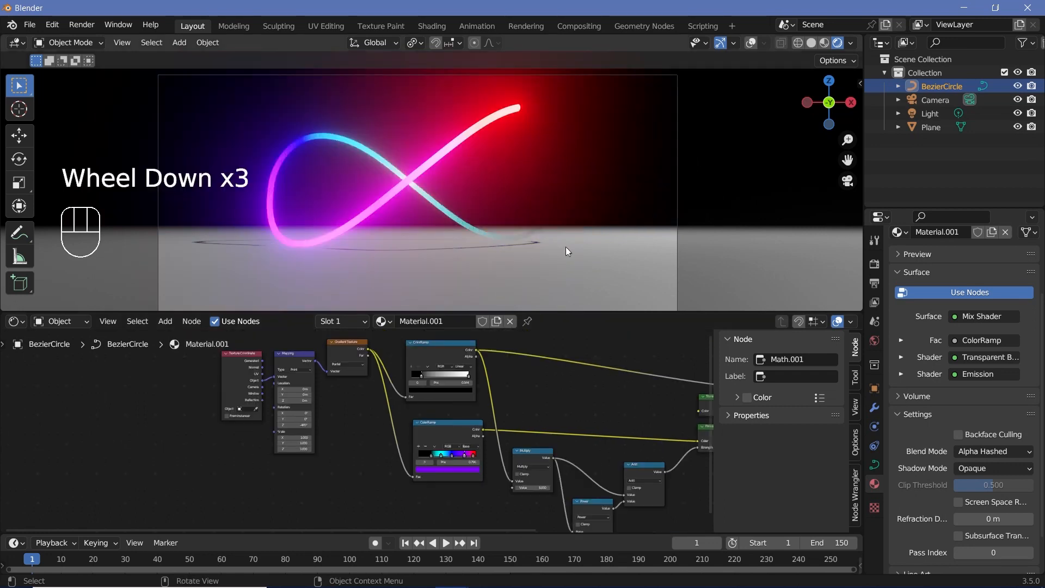
Hide the point light to judge the scene by the tube's glow alone, and delete the light
click(578, 272)
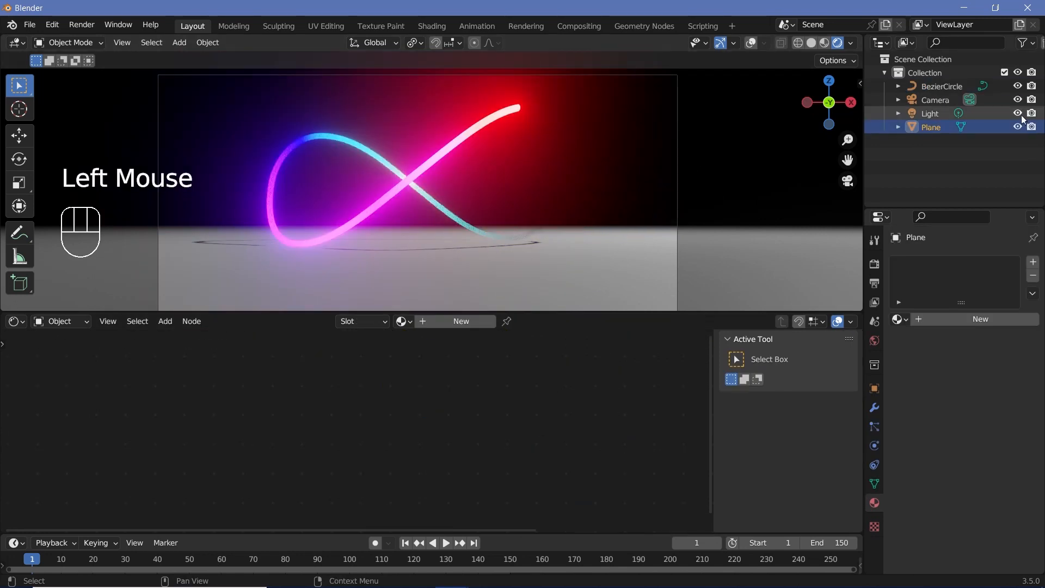
click(1017, 113)
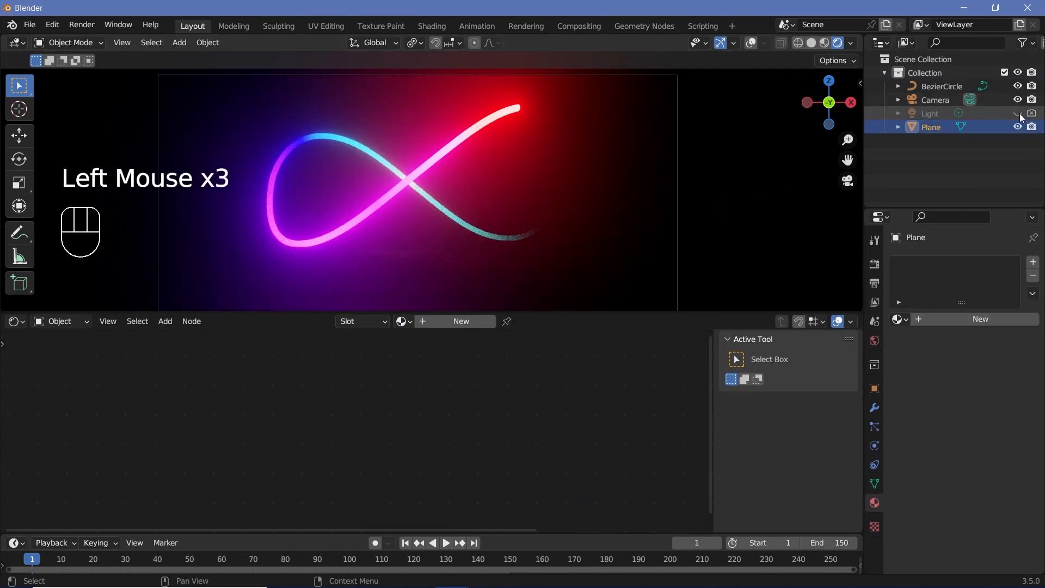
click(944, 114)
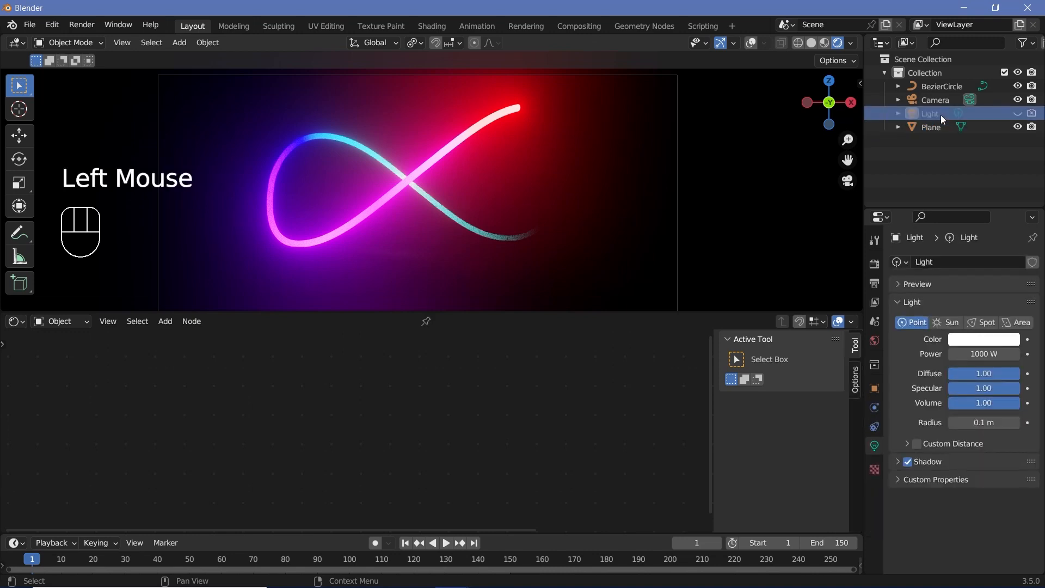
key(Delete)
Give the ground plane a new material with Metallic 1 and Roughness 0.3, and briefly play the animation
click(411, 264)
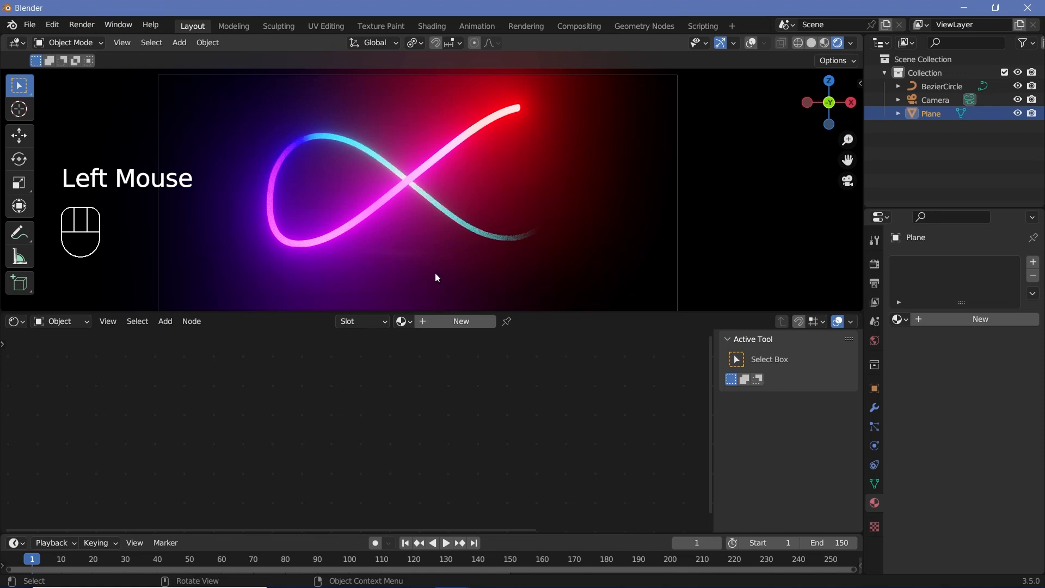
click(452, 321)
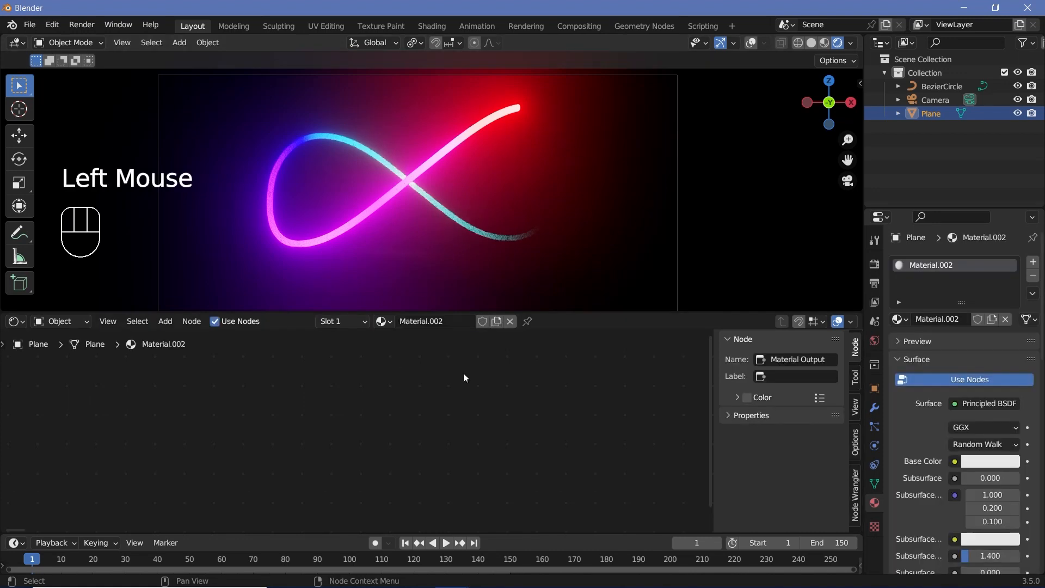
scroll(632, 421, down, 2)
middle_drag(580, 409, 503, 414)
scroll(503, 414, up, 4)
middle_drag(504, 416, 423, 396)
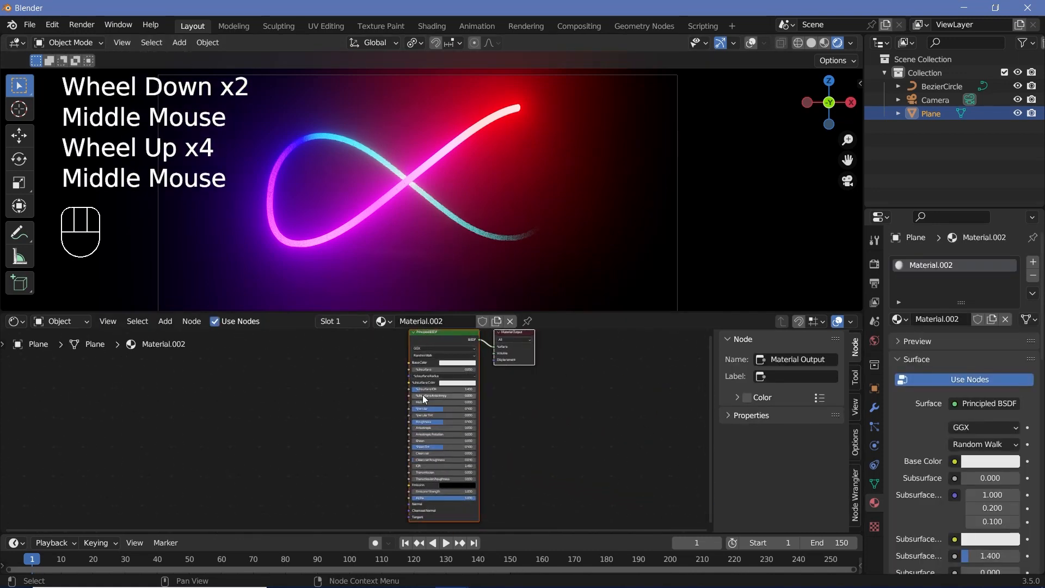
drag(425, 399, 472, 407)
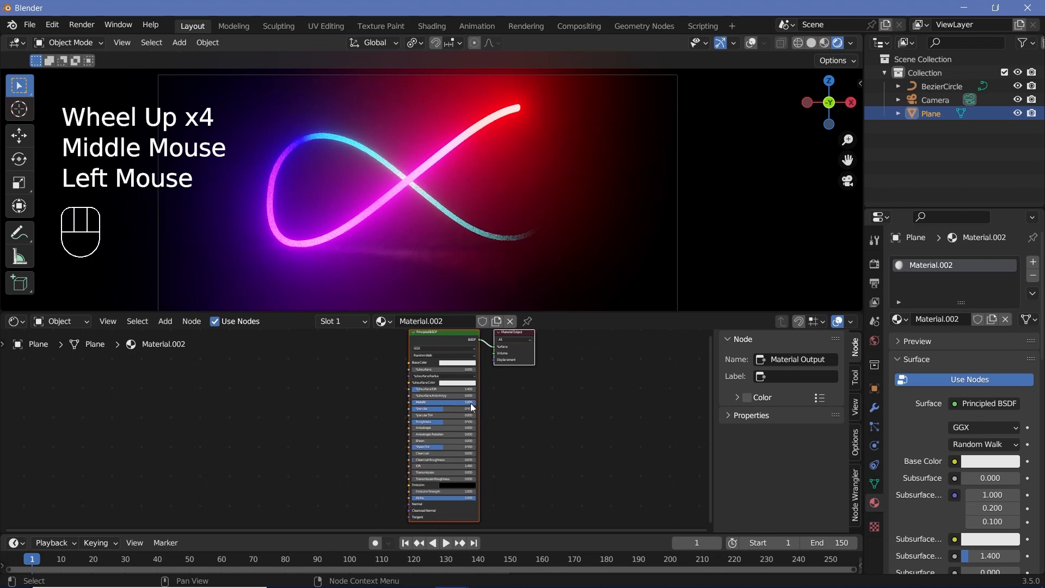
click(473, 407)
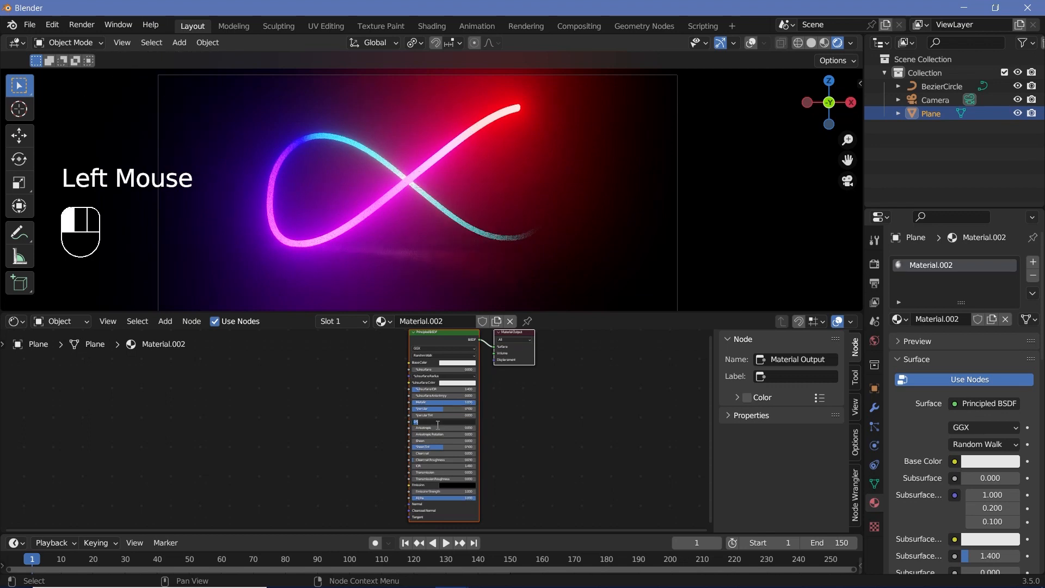
key(space)
key(space)
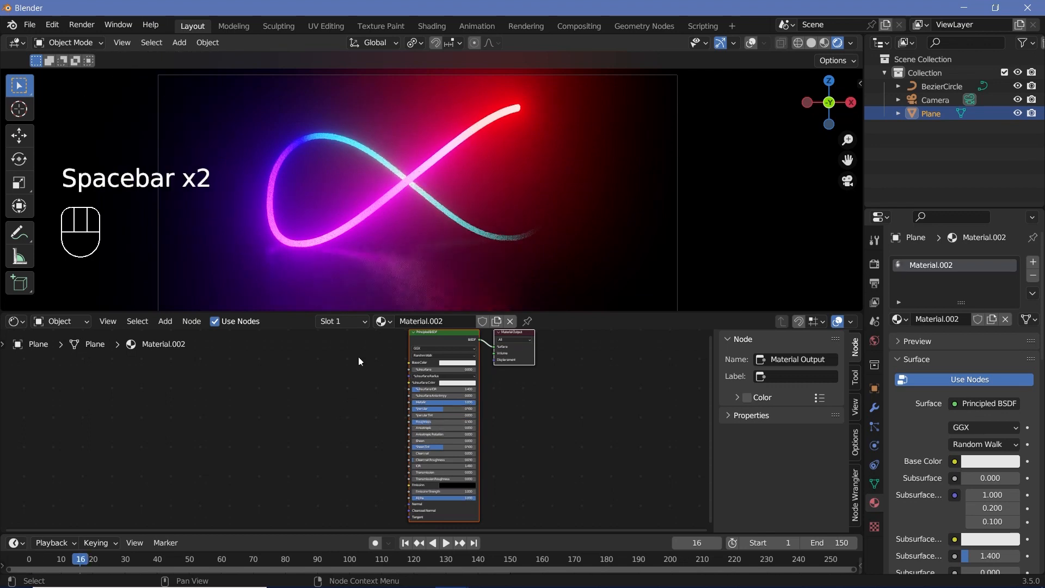
Select the tube, go to frame 0, and keyframe its Mapping node's rotation with Z at 0°
click(458, 144)
middle_drag(338, 327, 375, 430)
scroll(388, 445, up, 2)
scroll(376, 430, up, 2)
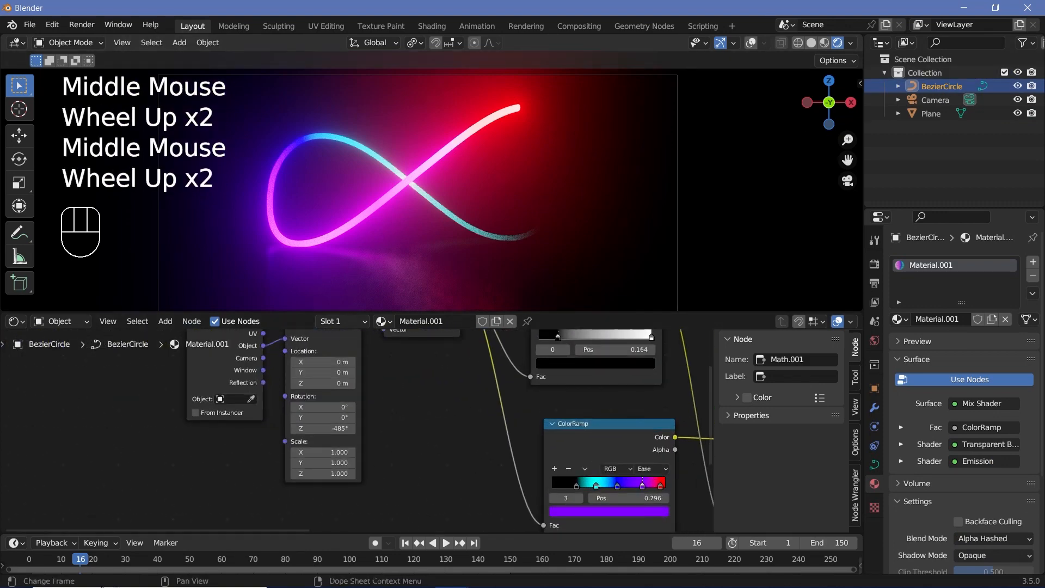
click(13, 559)
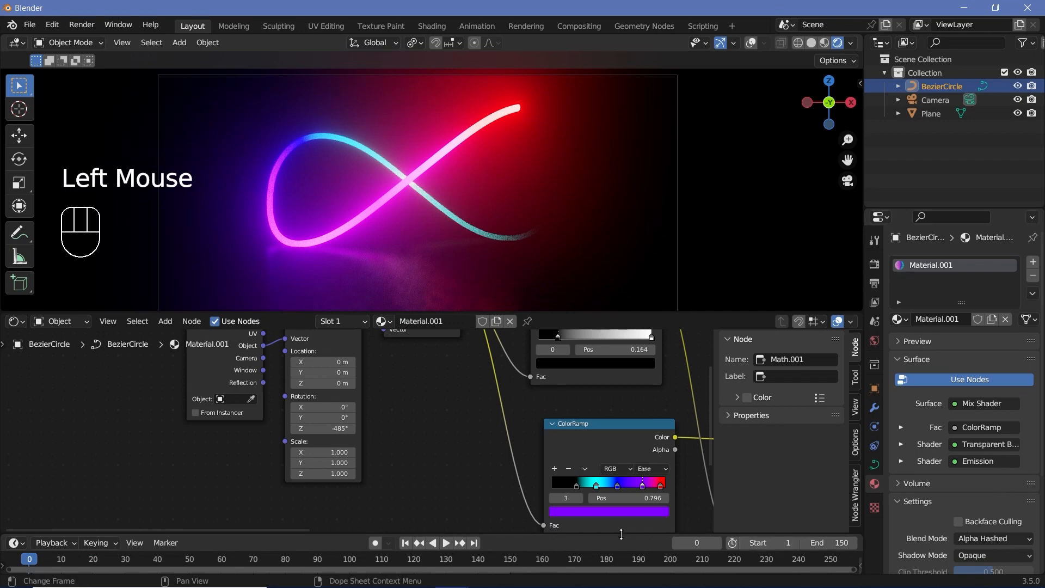
double_click(319, 429)
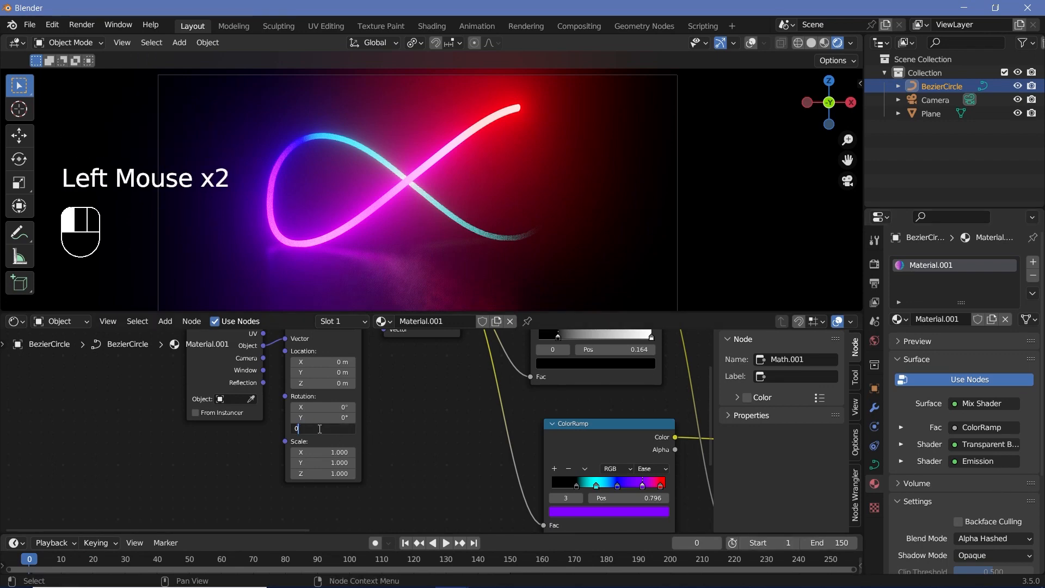
text(0)
key(Return)
key(i)
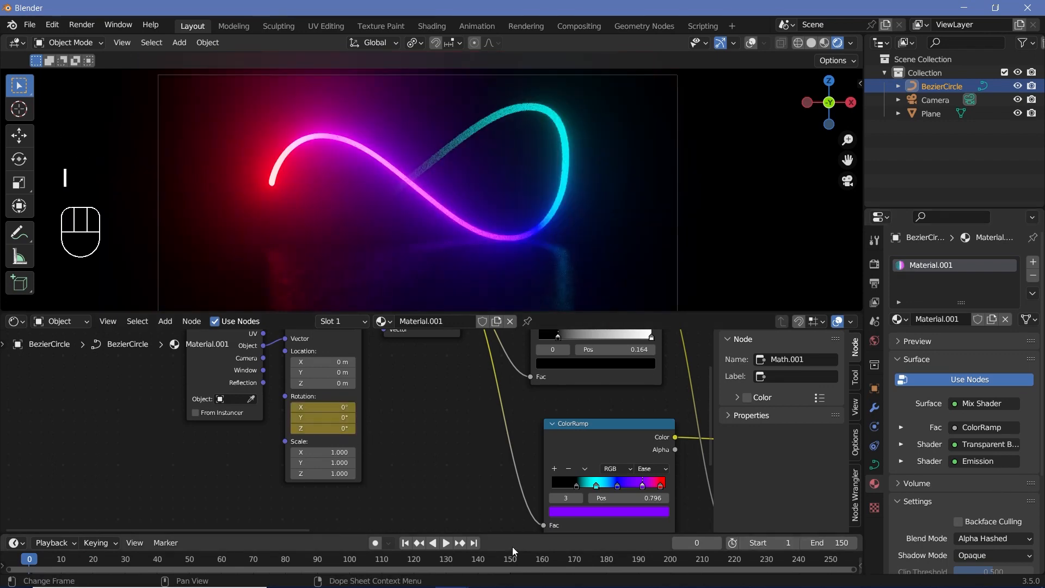
Go to frame 150, set the Mapping node's Z rotation to -360°, and keyframe the rotation
scroll(810, 562, down, 5)
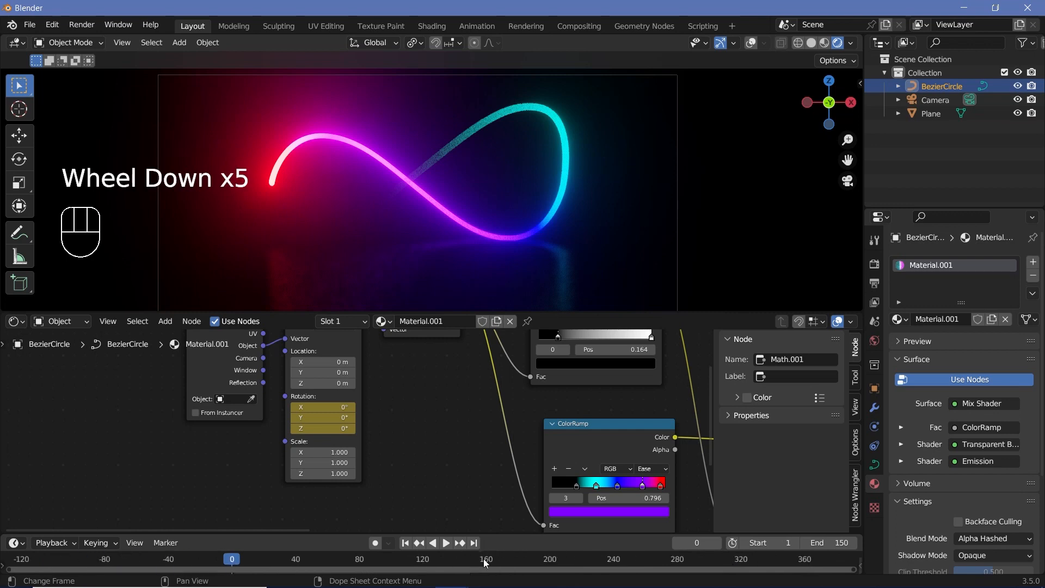
scroll(486, 563, up, 10)
click(566, 561)
double_click(333, 429)
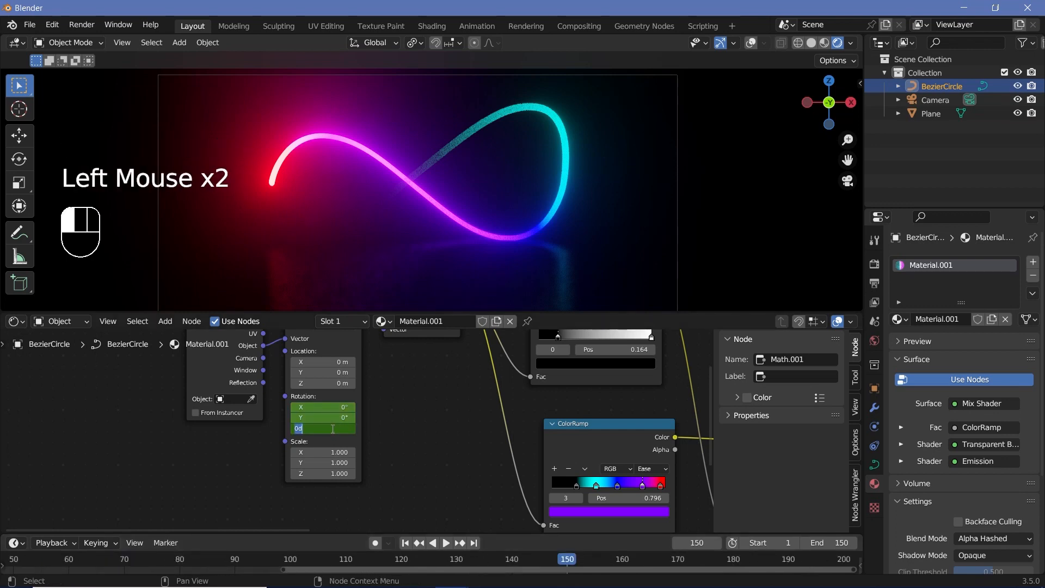
text(-360)
key(Return)
key(i)
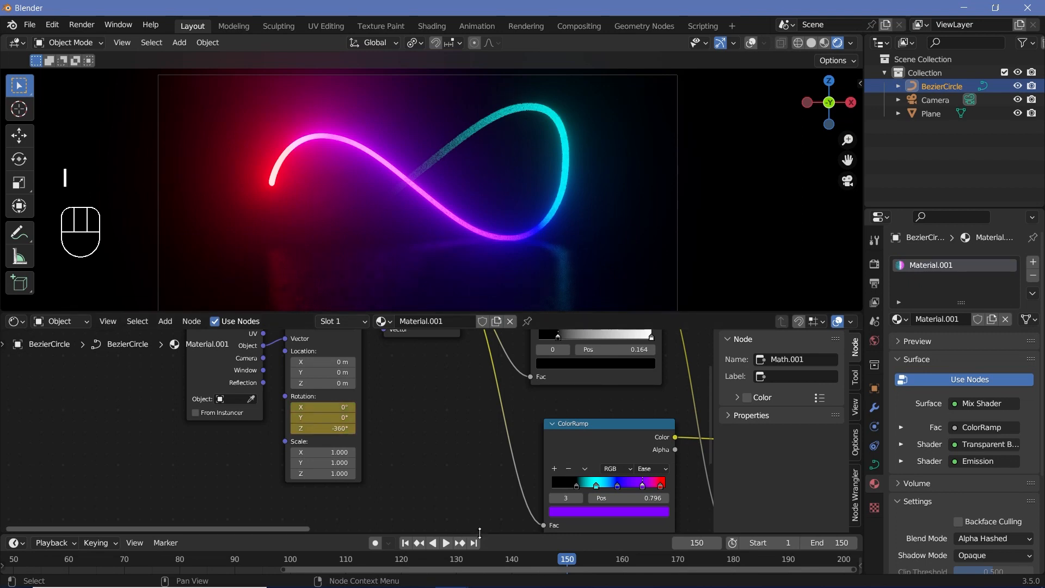
Enlarge the timeline, show the Mapping node's rotation keyframes, and set their interpolation to Linear
drag(479, 533, 479, 483)
scroll(348, 555, down, 2)
middle_drag(349, 556, 487, 553)
middle_drag(209, 535, 207, 544)
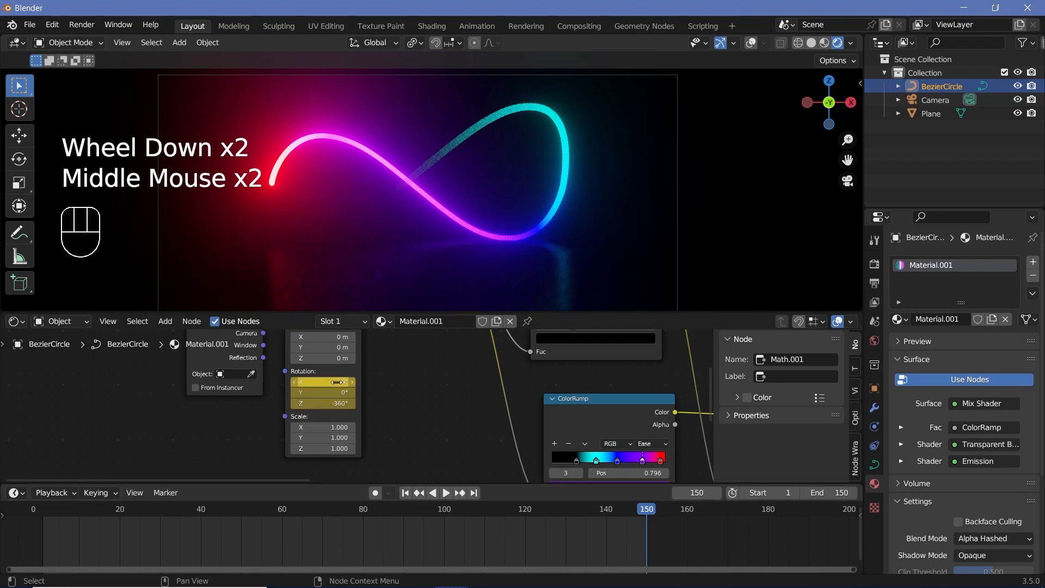
click(344, 368)
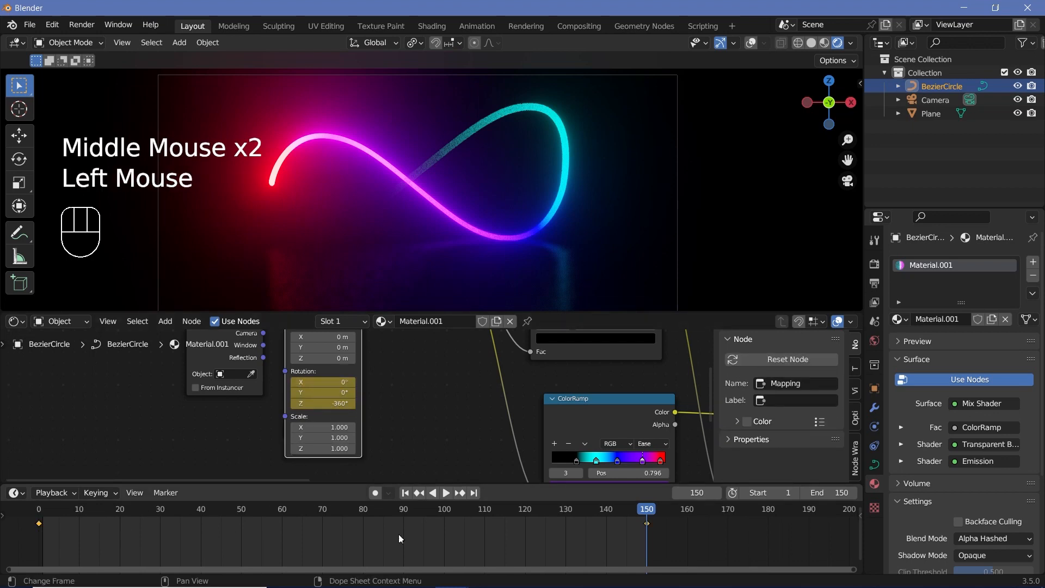
key(t)
click(365, 496)
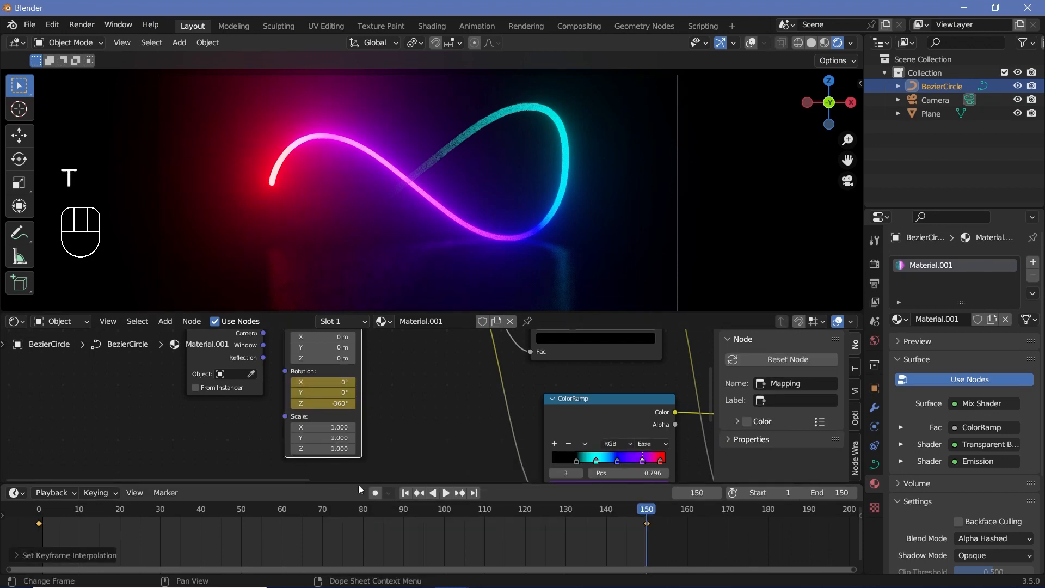
Play the animation to check how the glowing gradient travels along the tube and reflects on the ground
key(space)
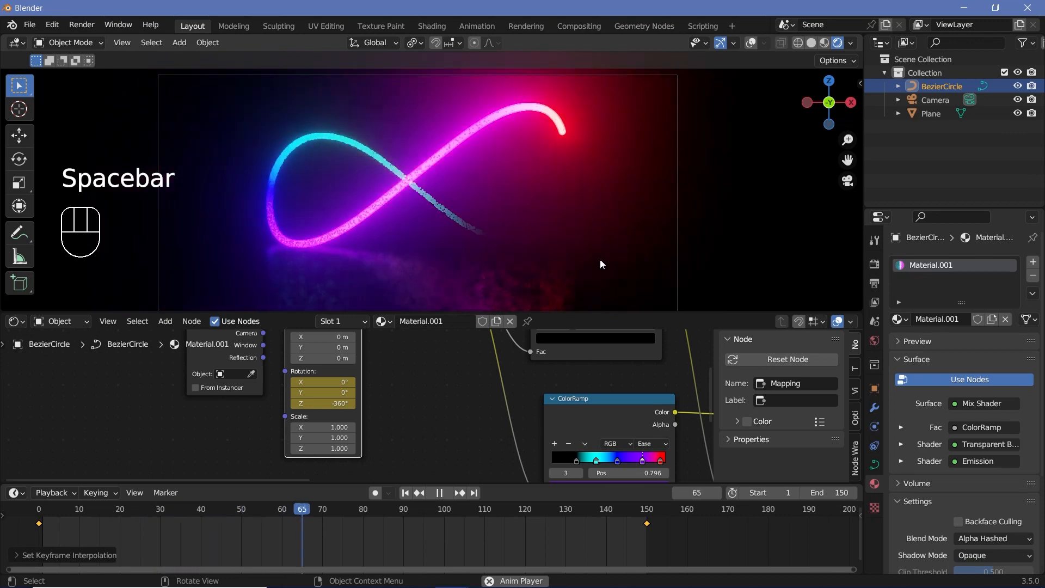
key(space)
middle_drag(506, 411, 389, 366)
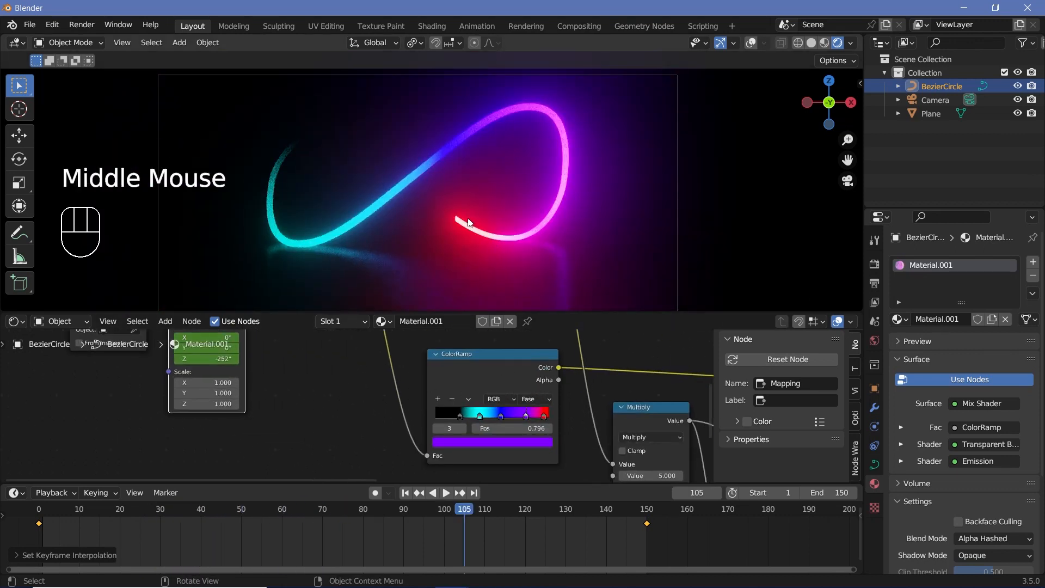
scroll(471, 225, up, 2)
scroll(469, 242, down, 1)
key(space)
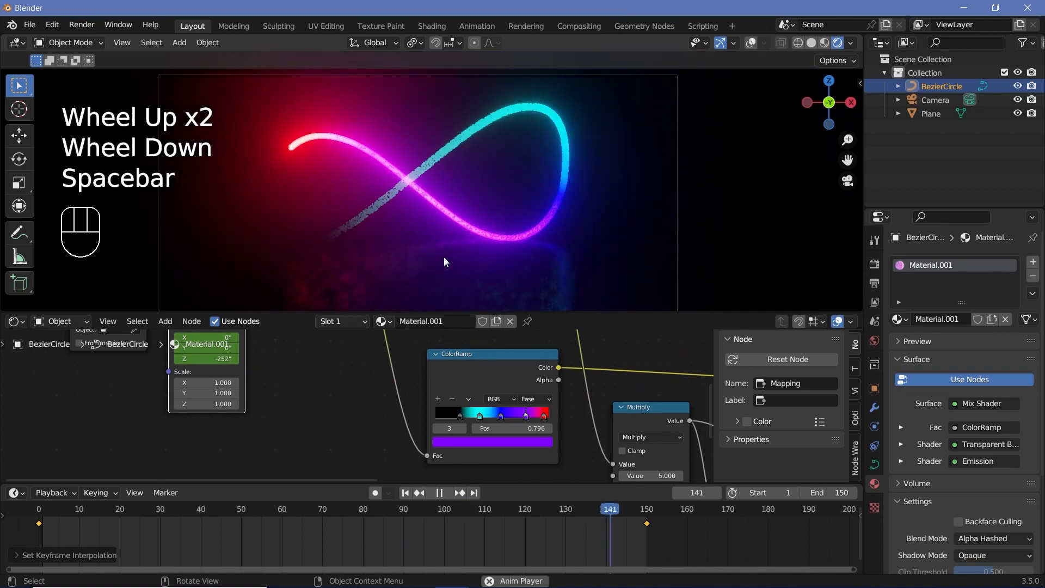
key(space)
Select the ground plane and add a Noise Texture node and a Voronoi Texture node to its material
click(439, 288)
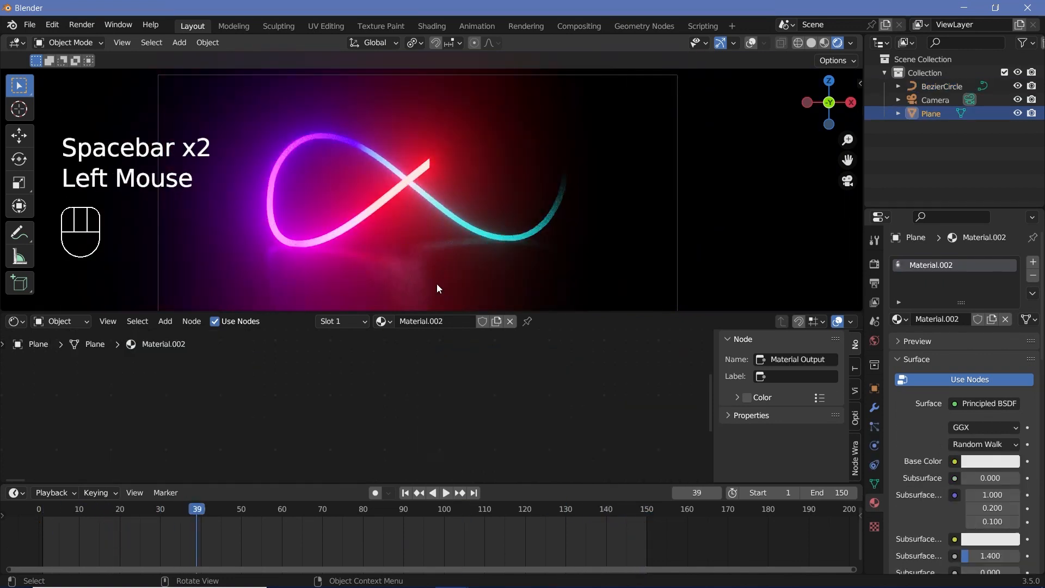
scroll(532, 415, down, 4)
middle_drag(532, 416, 417, 365)
scroll(417, 365, up, 2)
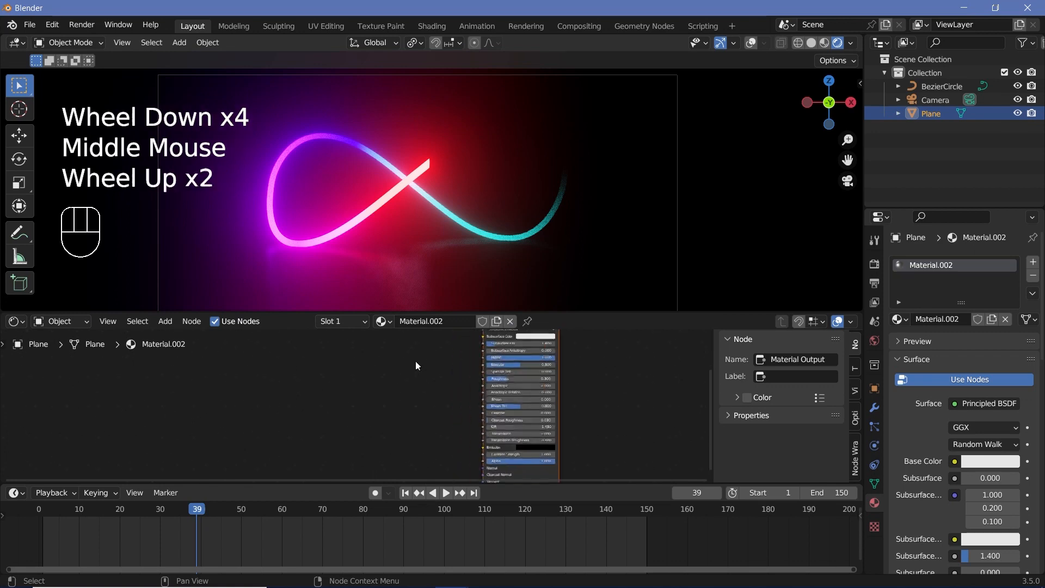
scroll(512, 392, up, 3)
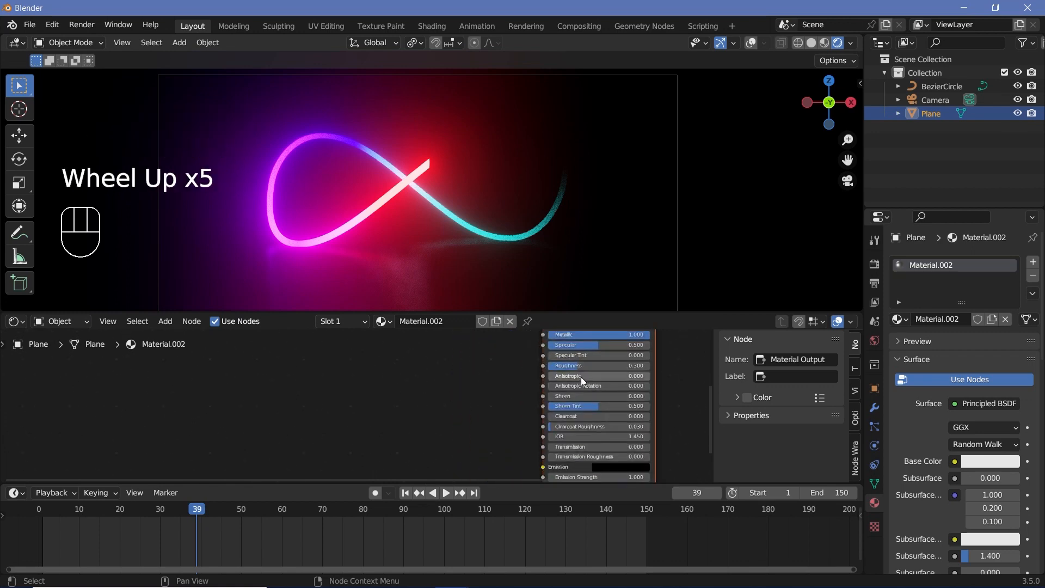
middle_drag(449, 400, 501, 432)
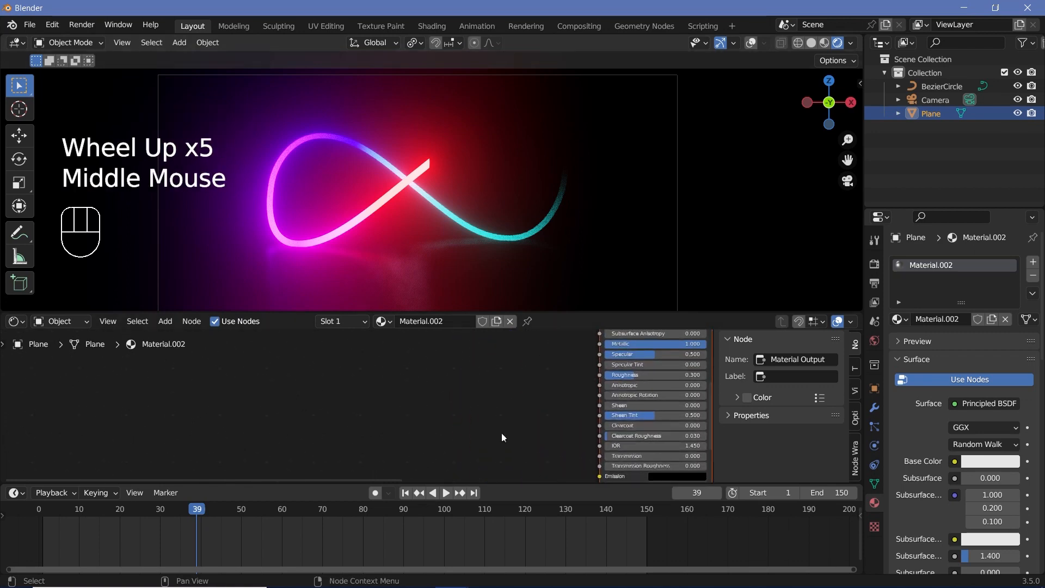
key(shift+a)
click(468, 425)
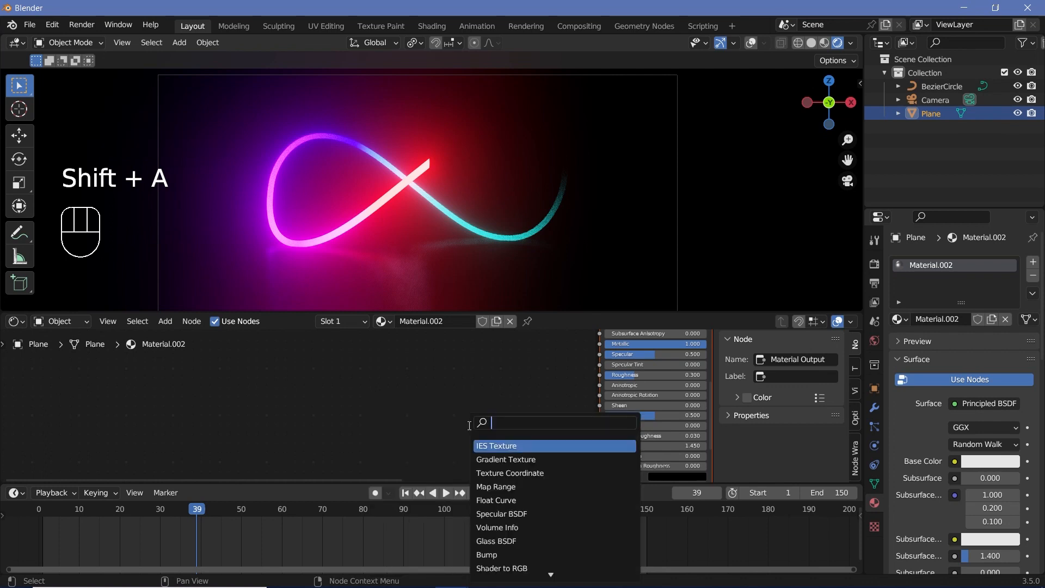
text(noise)
key(shift+a)
click(452, 398)
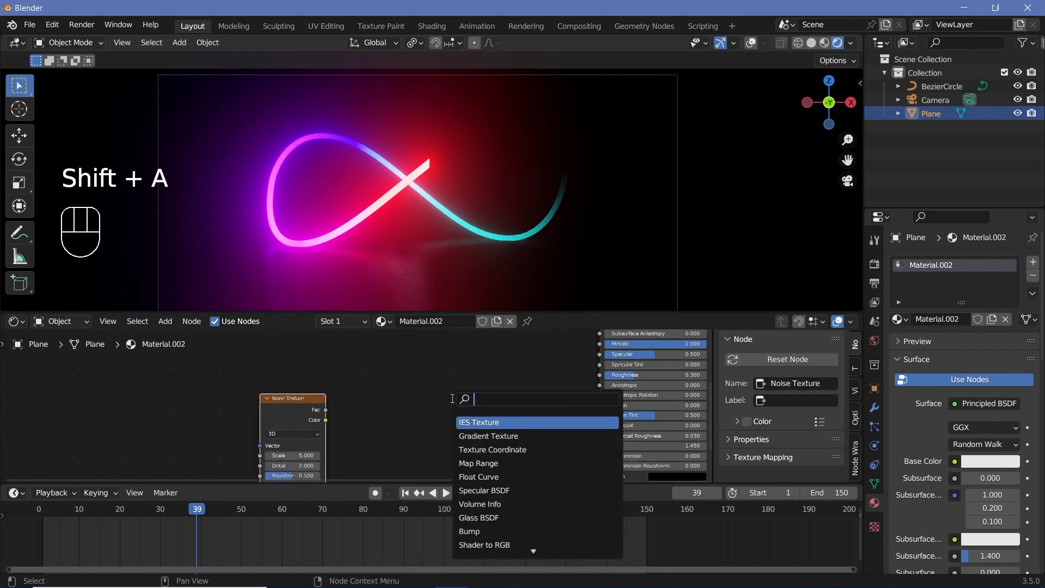
text(vo)
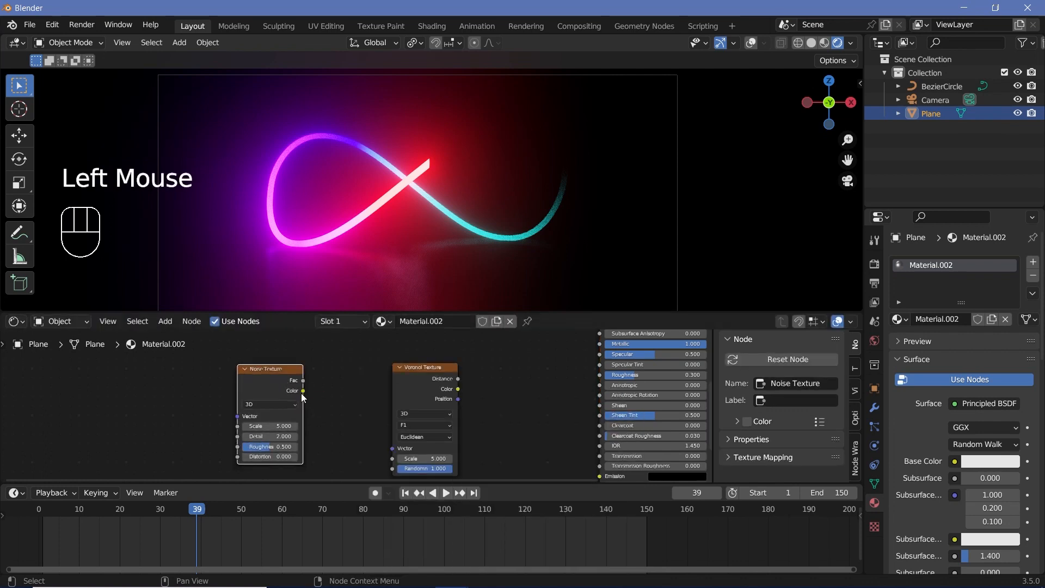
Connect the Noise Texture's Color output to the Voronoi Texture's Vector input and place the two nodes closer together
drag(304, 391, 400, 443)
click(413, 383)
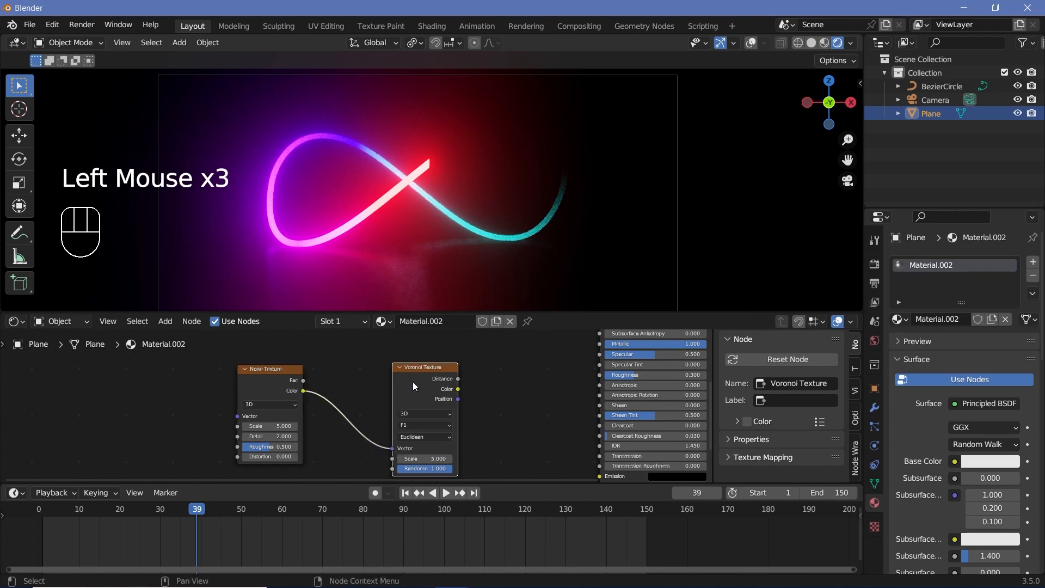
drag(455, 389, 410, 388)
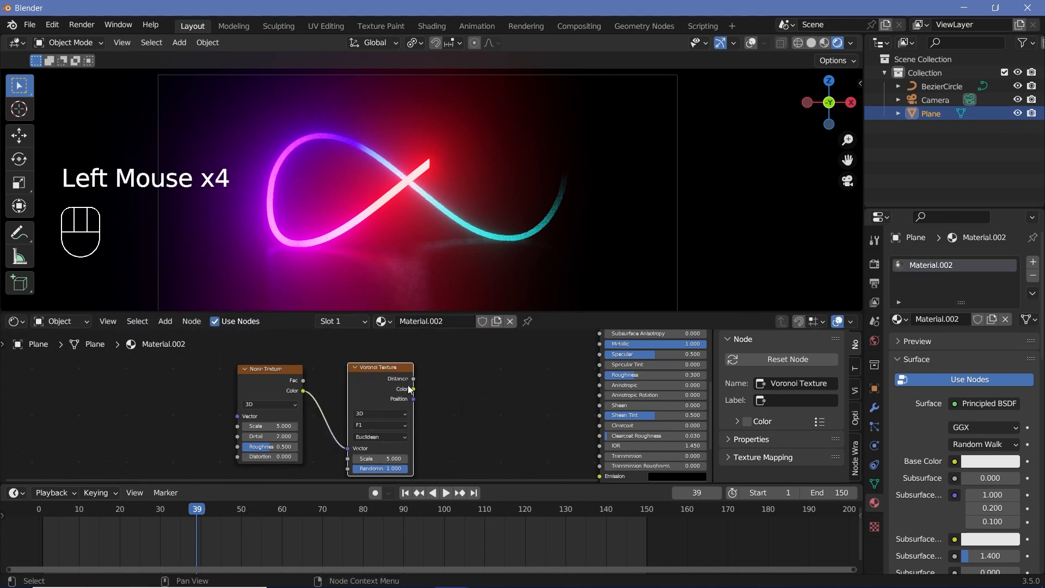
key(shift+a)
click(457, 403)
text(colo)
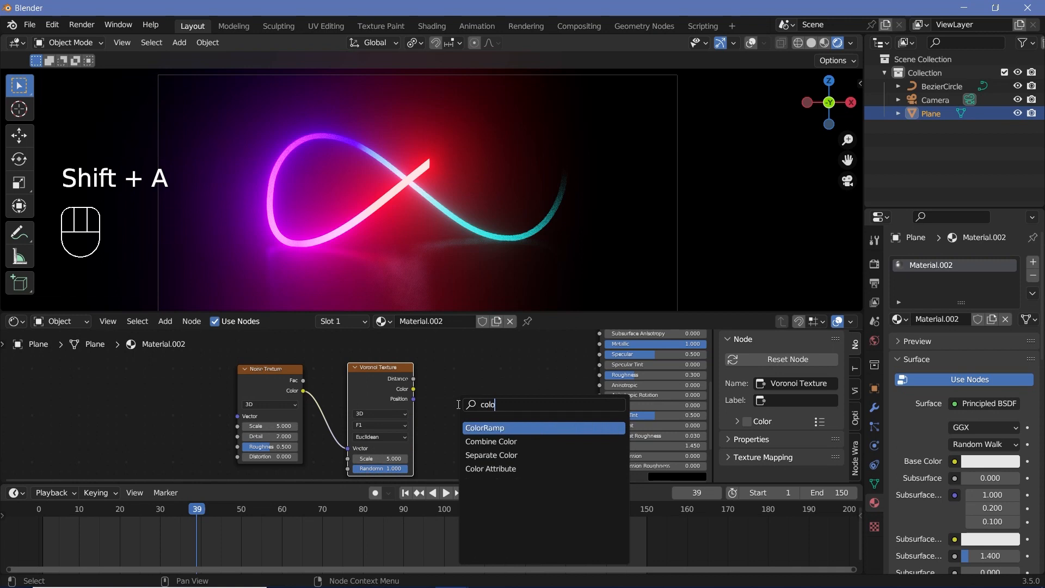
click(483, 438)
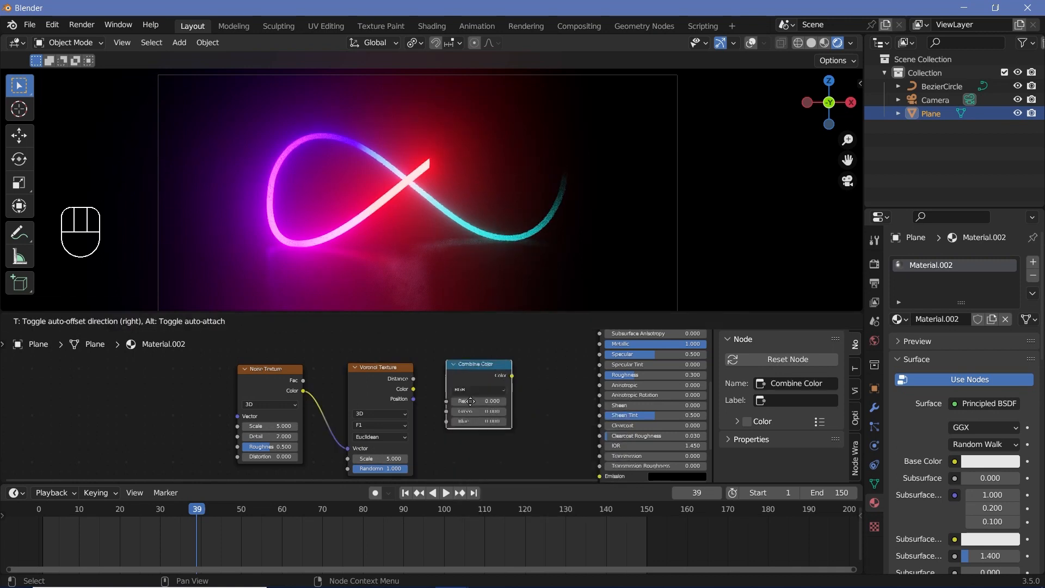
click(479, 383)
key(x)
Add a ColorRamp node, feeding the Voronoi Color into its Fac and its Color output into the Principled BSDF's Roughness
key(shift+a)
click(480, 383)
text(colo)
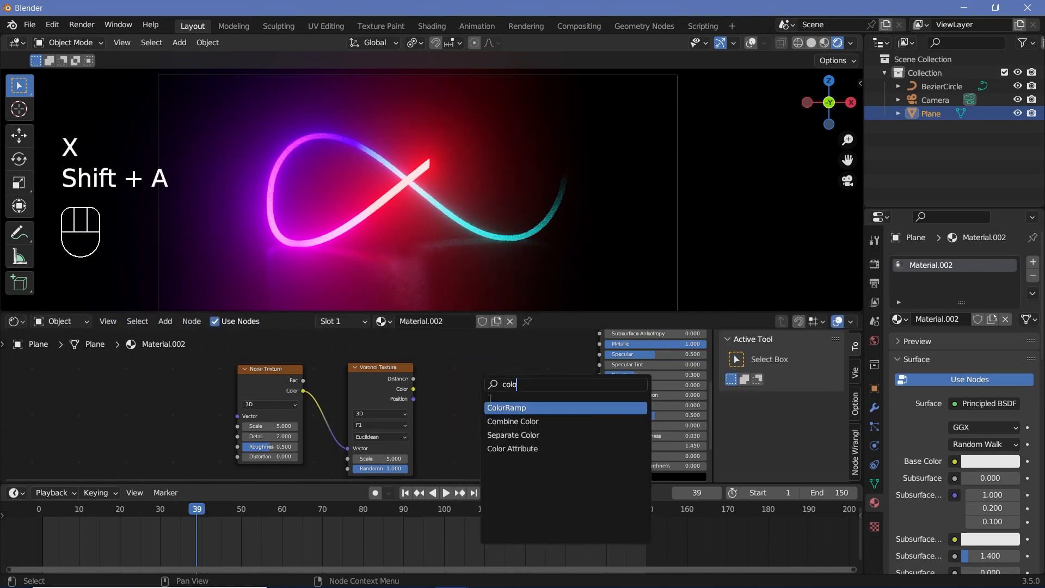
click(490, 407)
drag(413, 388, 458, 449)
drag(569, 374, 600, 375)
Raise the Noise Texture scale to about 203.3 and the Voronoi Texture scale to about 19.5
scroll(328, 414, up, 2)
middle_drag(308, 437, 328, 414)
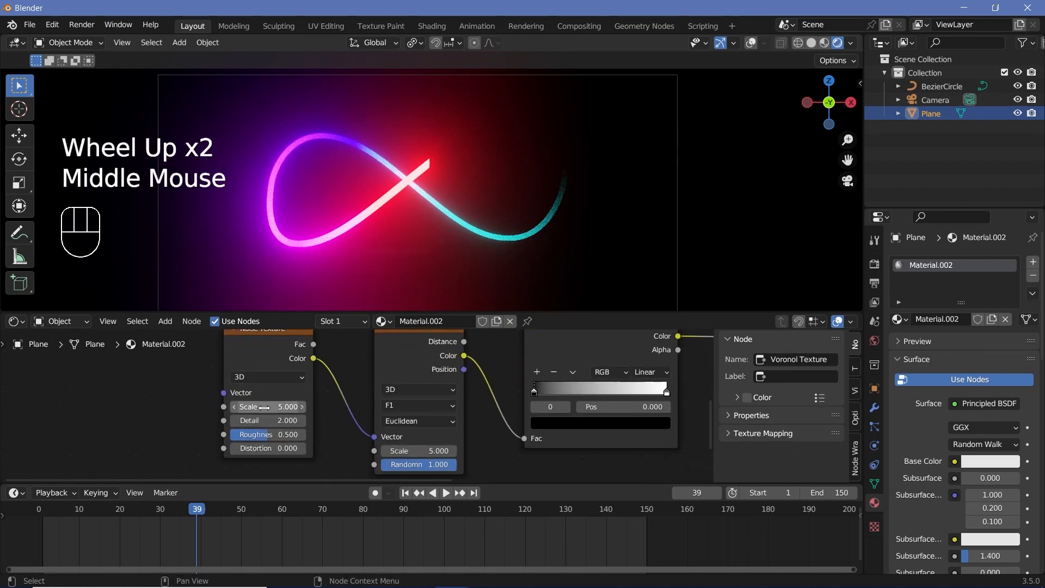
drag(264, 407, 370, 407)
drag(416, 451, 493, 451)
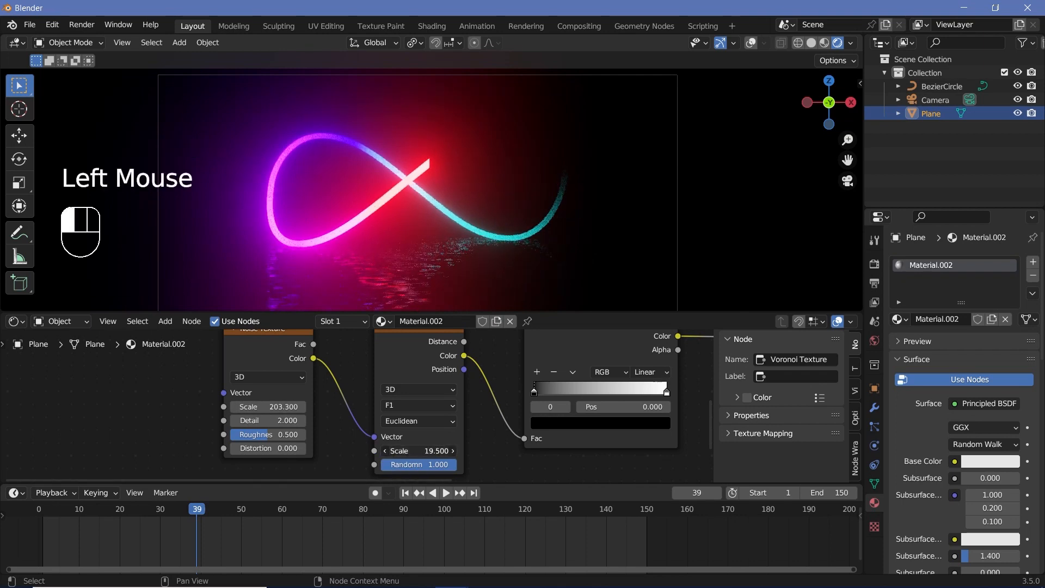
Set the color of the ColorRamp's first stop to an HSV value of 0.2
click(536, 387)
click(589, 426)
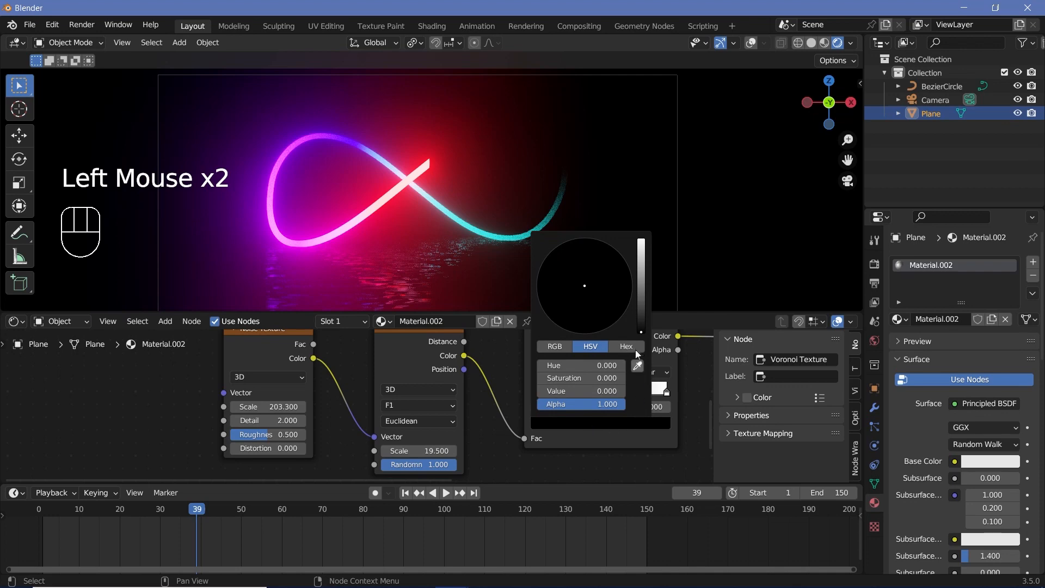
click(586, 390)
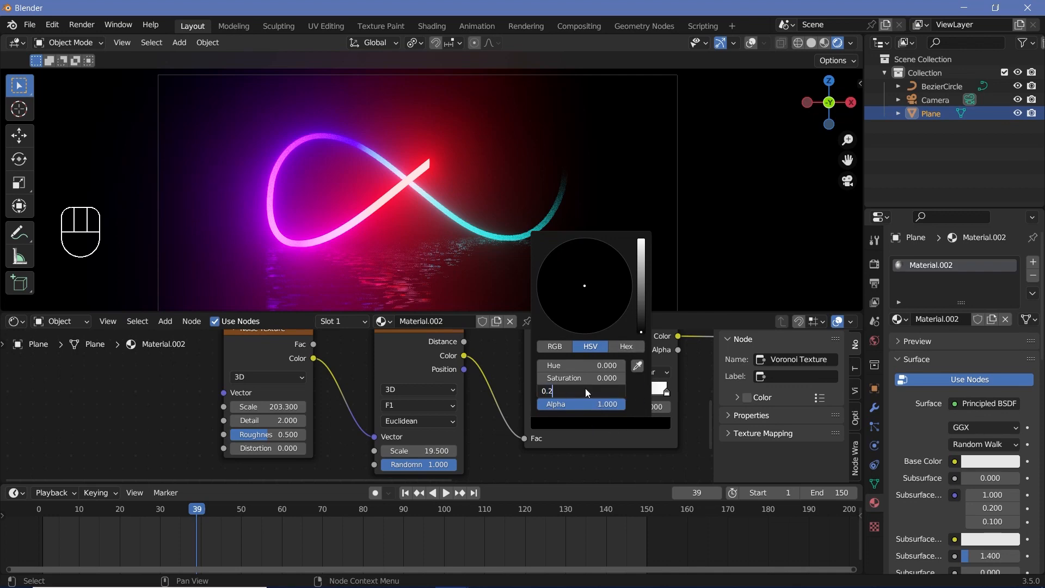
text(0.2)
key(Return)
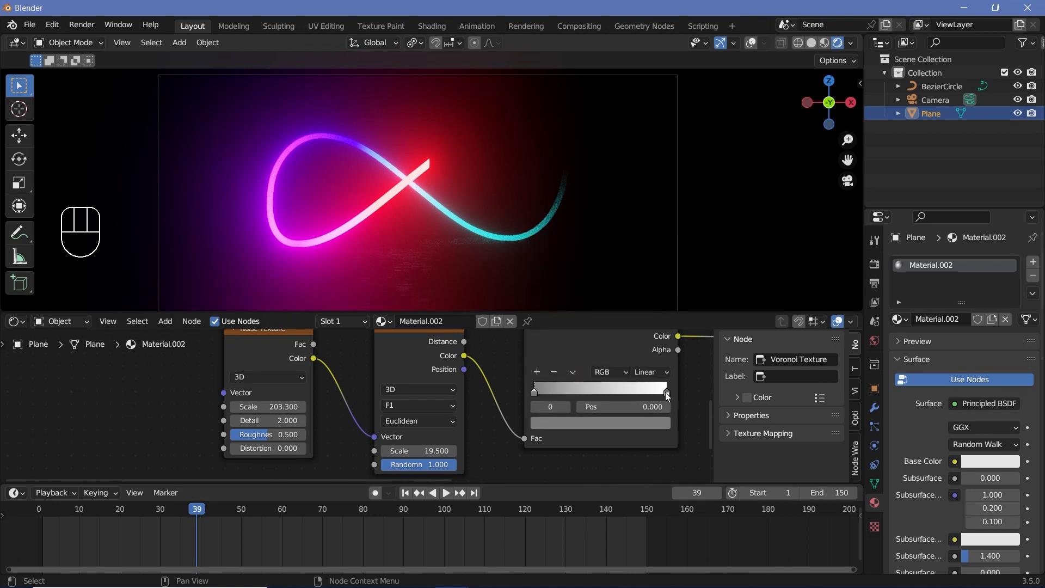
Set the color of the ColorRamp's last stop to an HSV value of 0.6
click(667, 392)
click(651, 423)
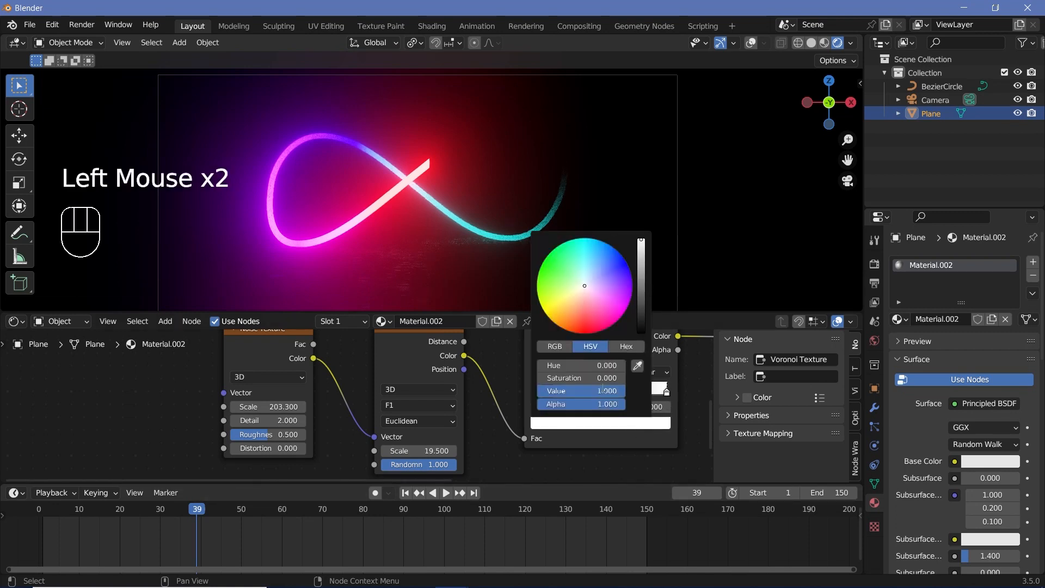
double_click(602, 389)
text(0.6)
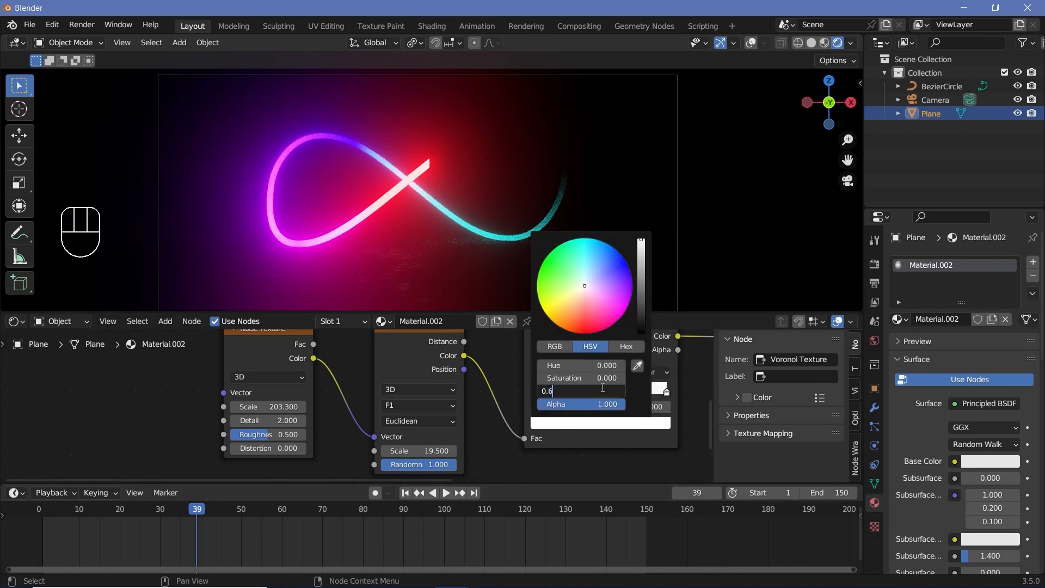
key(Return)
Adjust the ground ripple pattern with a Noise Texture scale of about 178.1 and a Voronoi Texture scale of about 17.8
drag(427, 451, 396, 451)
drag(276, 407, 241, 406)
scroll(446, 241, down, 3)
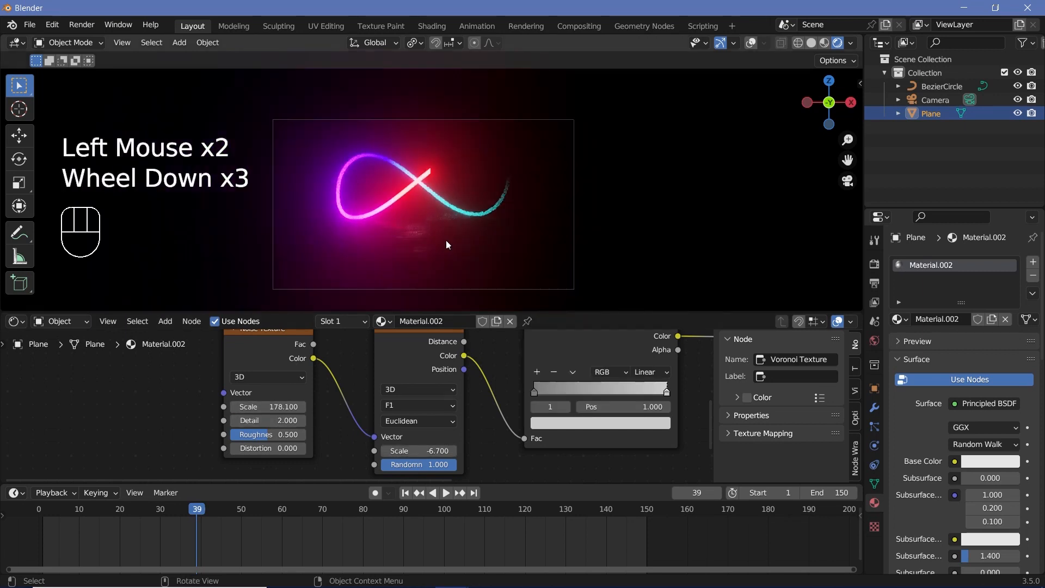
scroll(447, 245, up, 2)
scroll(446, 244, down, 1)
drag(414, 450, 442, 451)
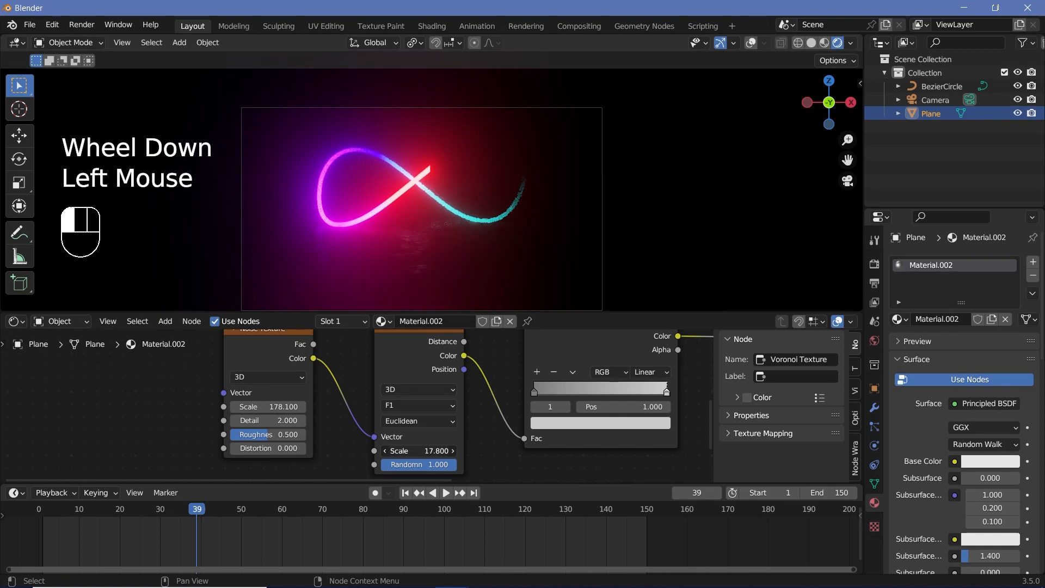
Select the camera, tilt it downward, and move it so the tube and its ground reflection fill the frame
click(601, 200)
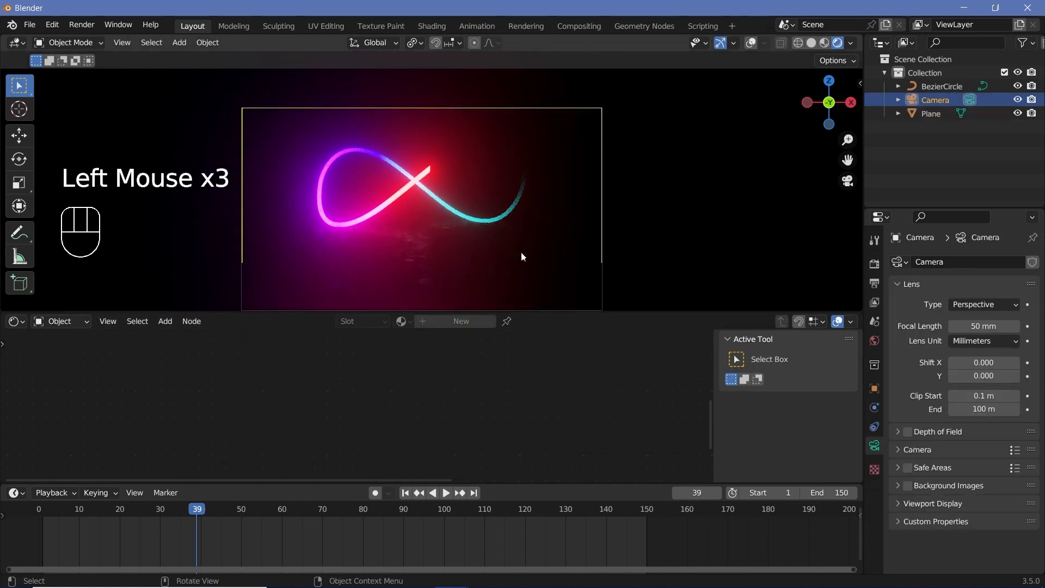
key(r)
click(471, 239)
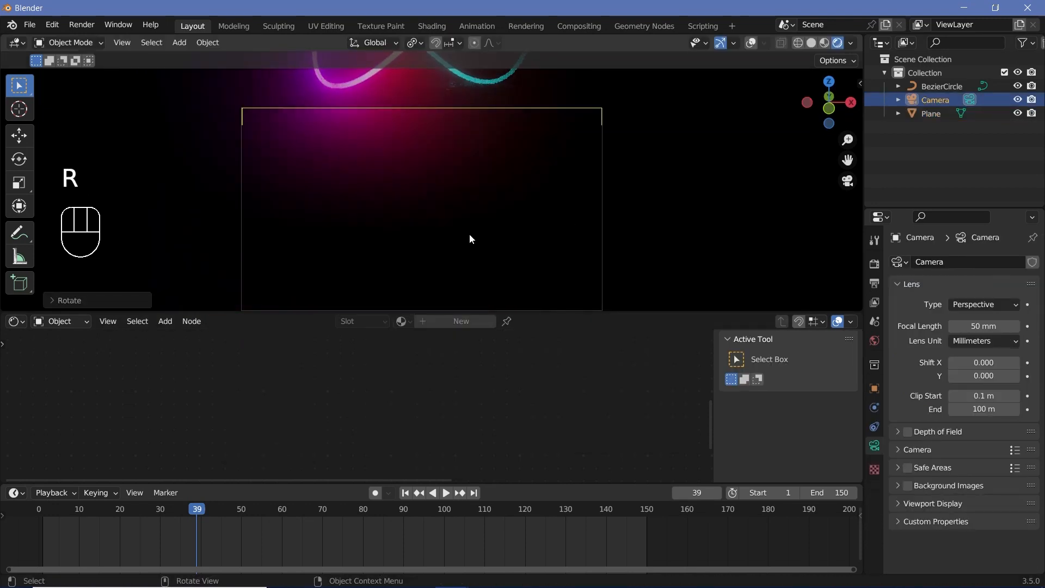
key(g)
click(558, 202)
Play the animation through the camera and examine how the moving glow reflects on the textured ground
key(space)
key(space)
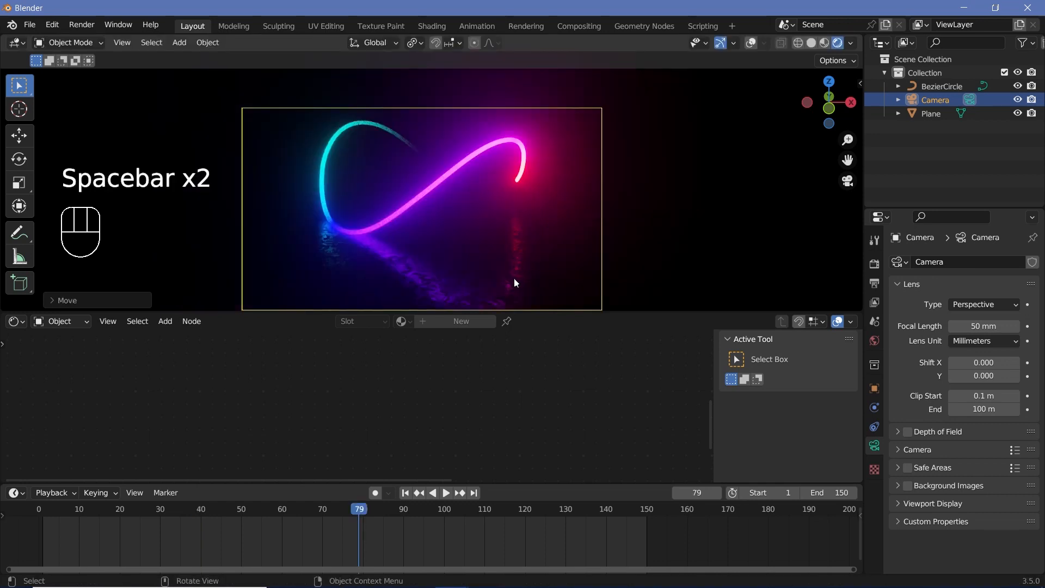
scroll(447, 280, up, 2)
key(space)
shift+middle_drag(444, 274, 516, 181)
scroll(402, 169, down, 2)
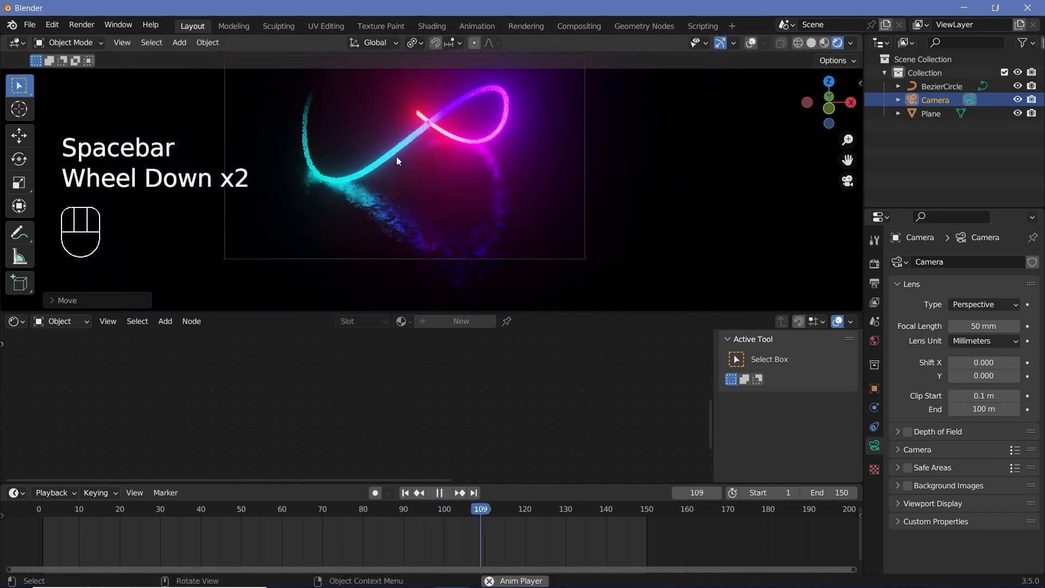
scroll(396, 155, down, 2)
key(space)
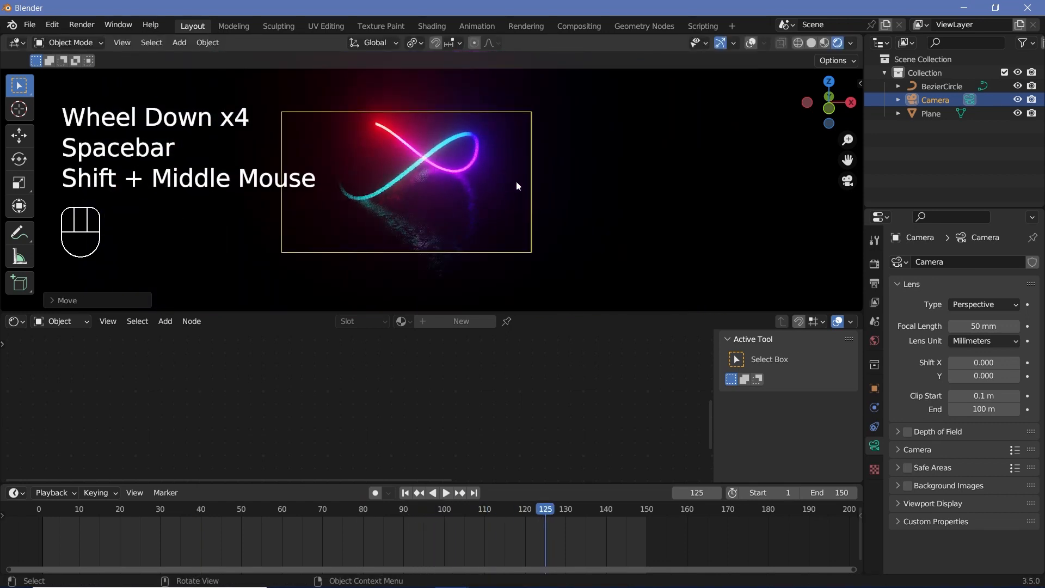
key(space)
key(space)
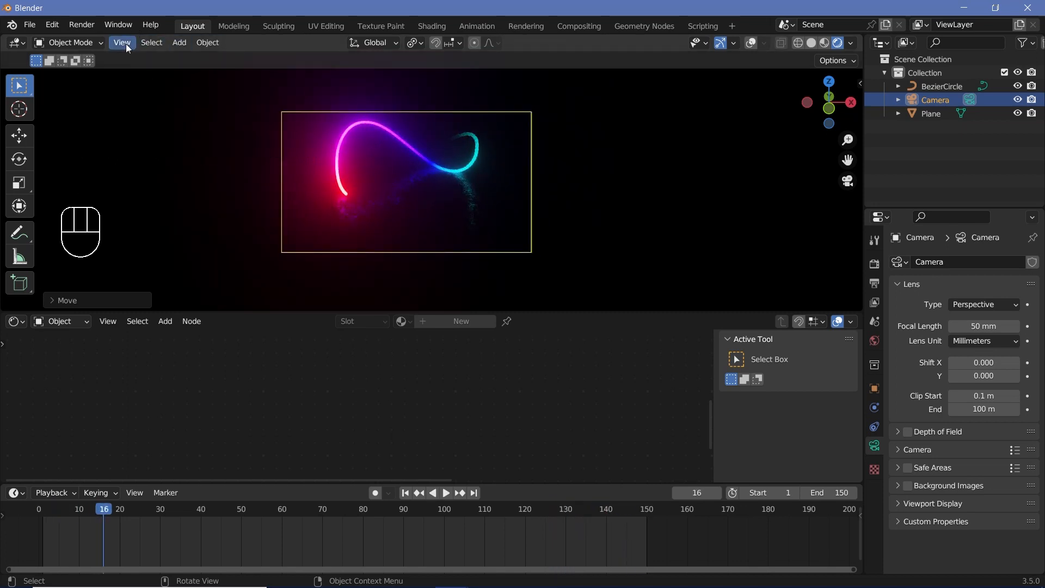
click(87, 24)
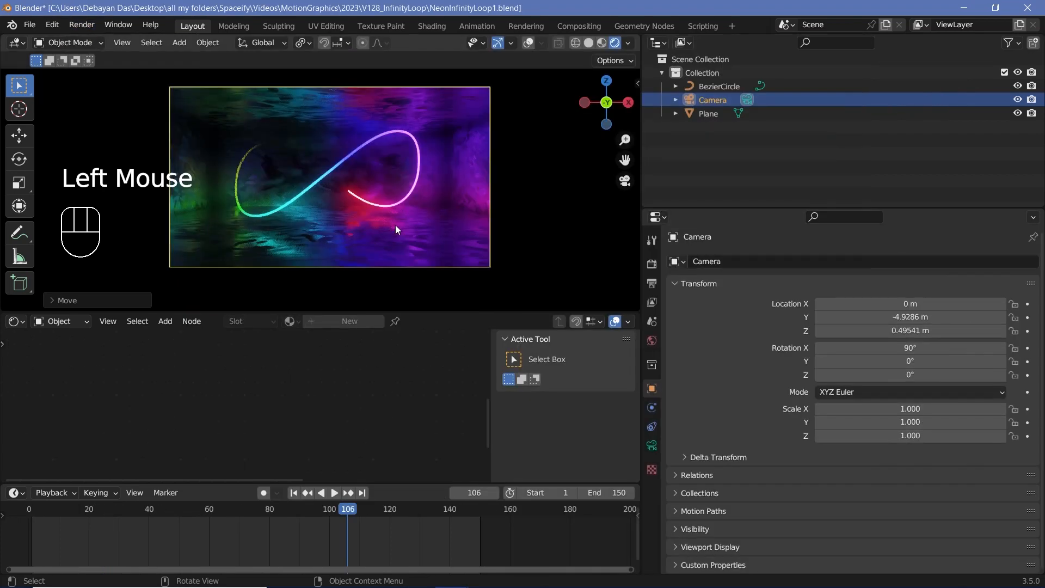
Select the plane in the NeonInfinityLoop1.blend scene and inspect its geometry in Edit Mode
click(395, 225)
key(Tab)
key(Tab)
key(KP_0)
key(Tab)
key(Tab)
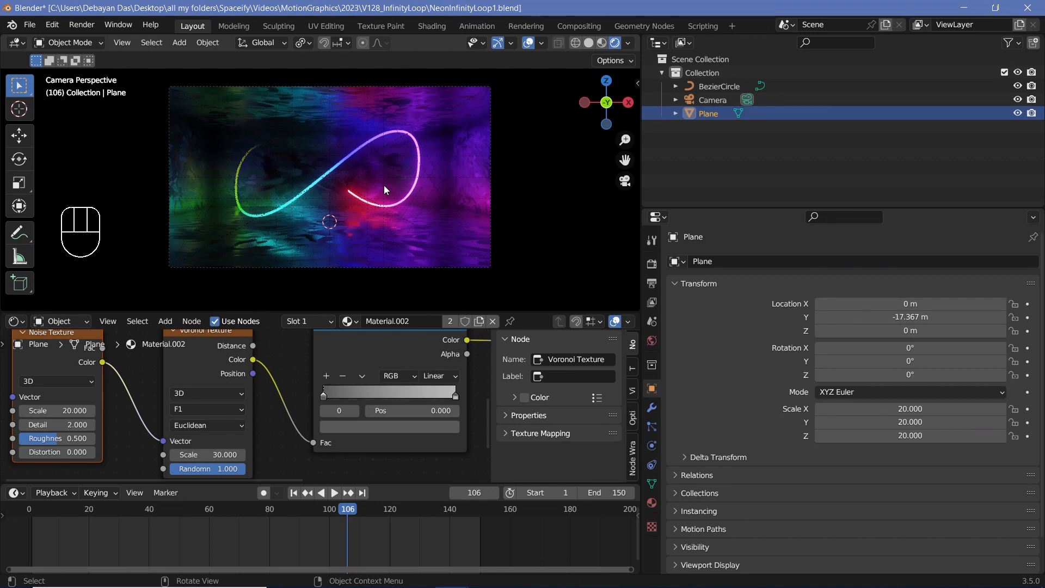
Play the NeonInfinityLoop1.blend animation without overlays and show its render settings to examine the finished look
key(space)
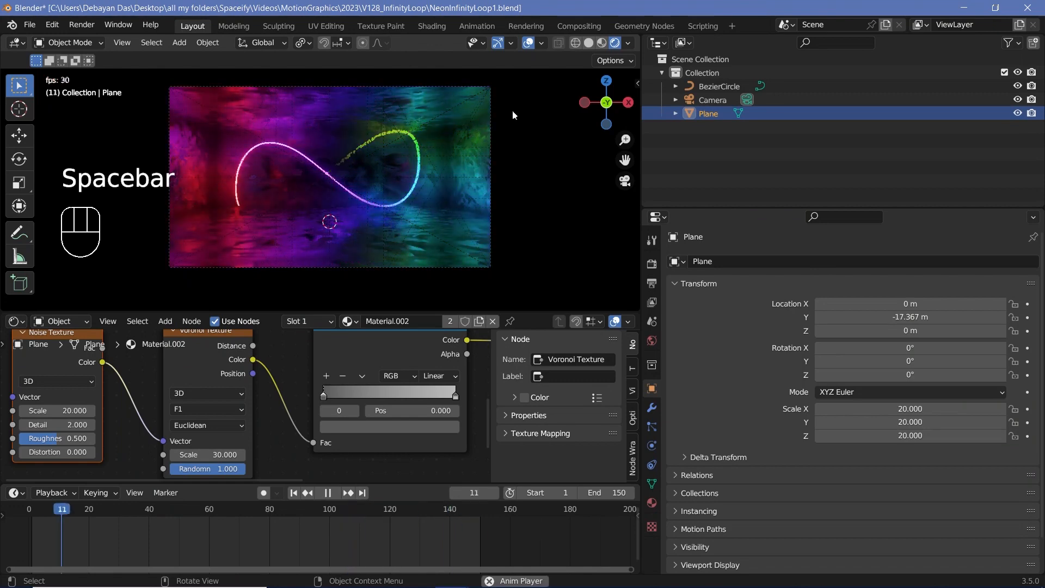
click(377, 227)
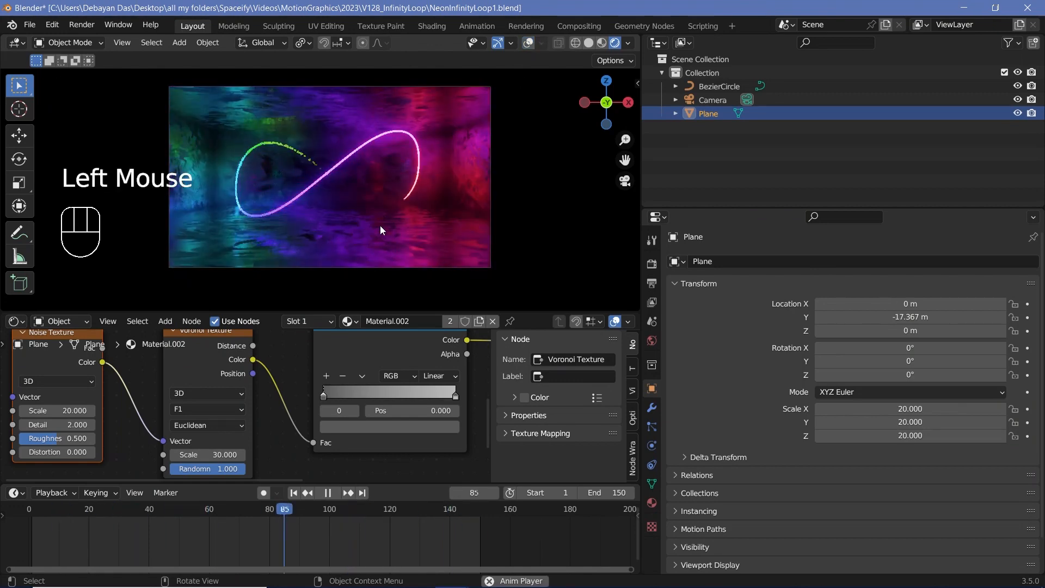
key(space)
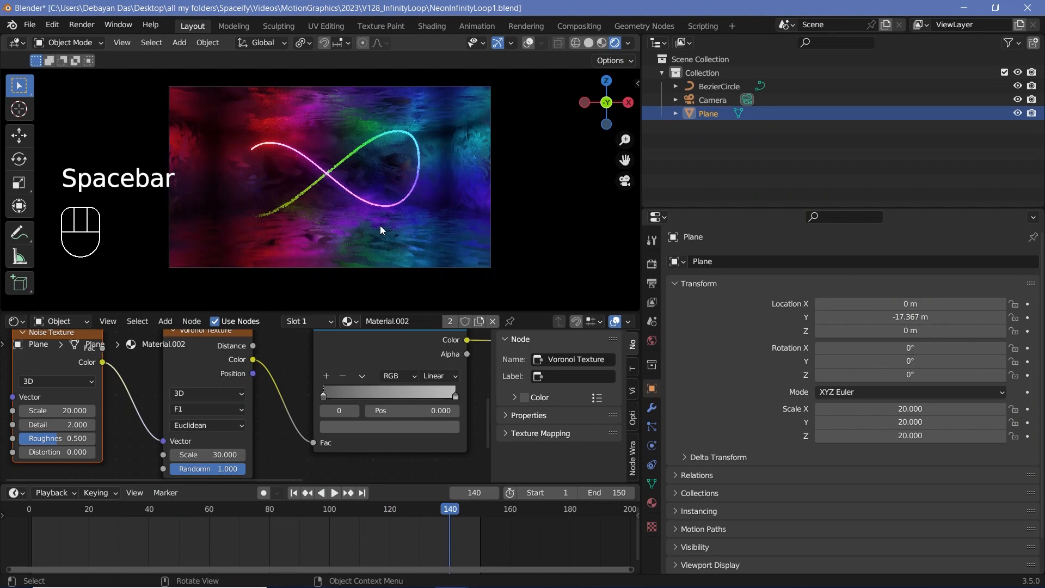
click(652, 264)
click(406, 234)
key(space)
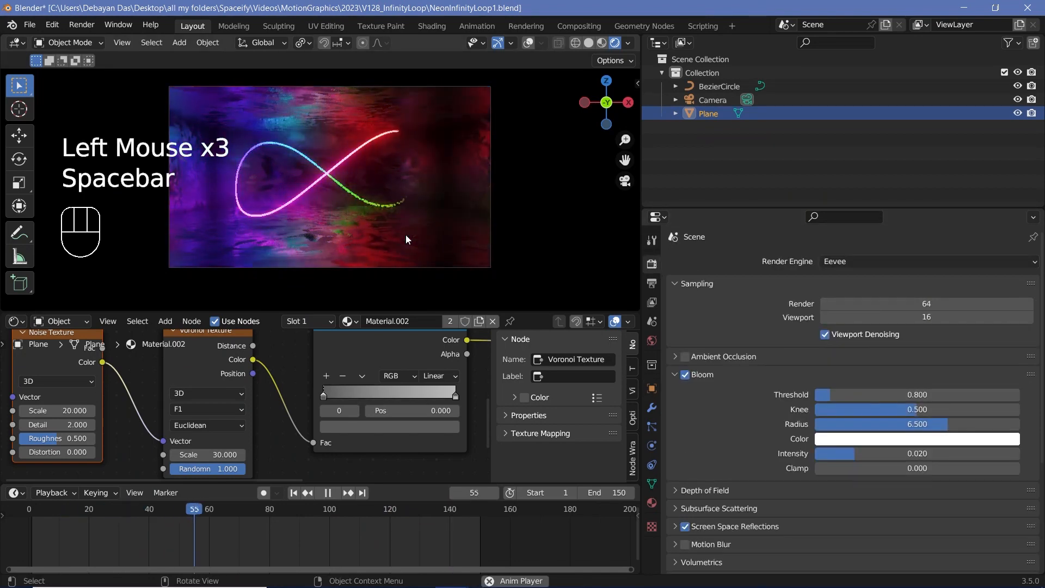
key(space)
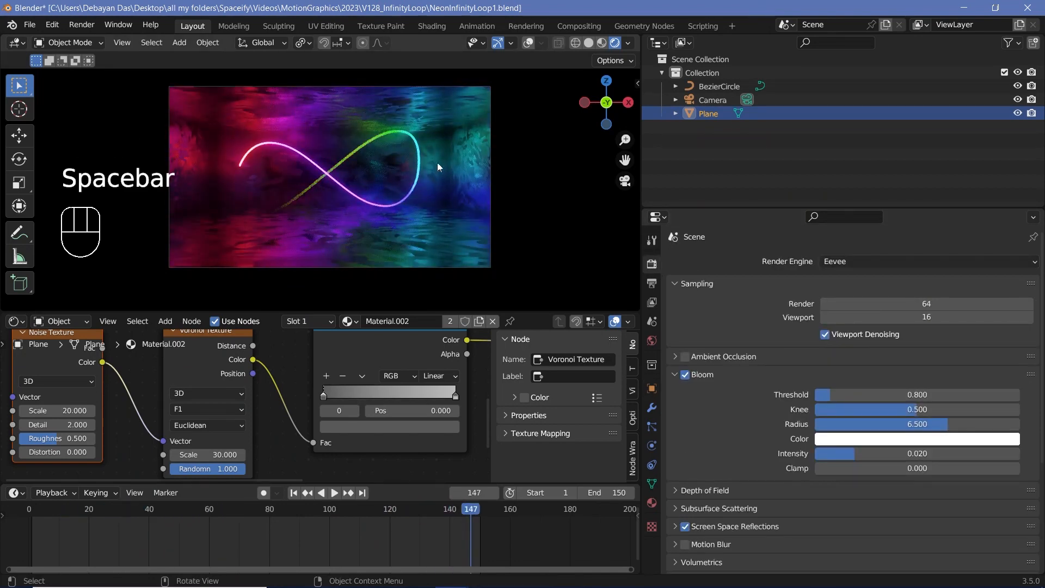